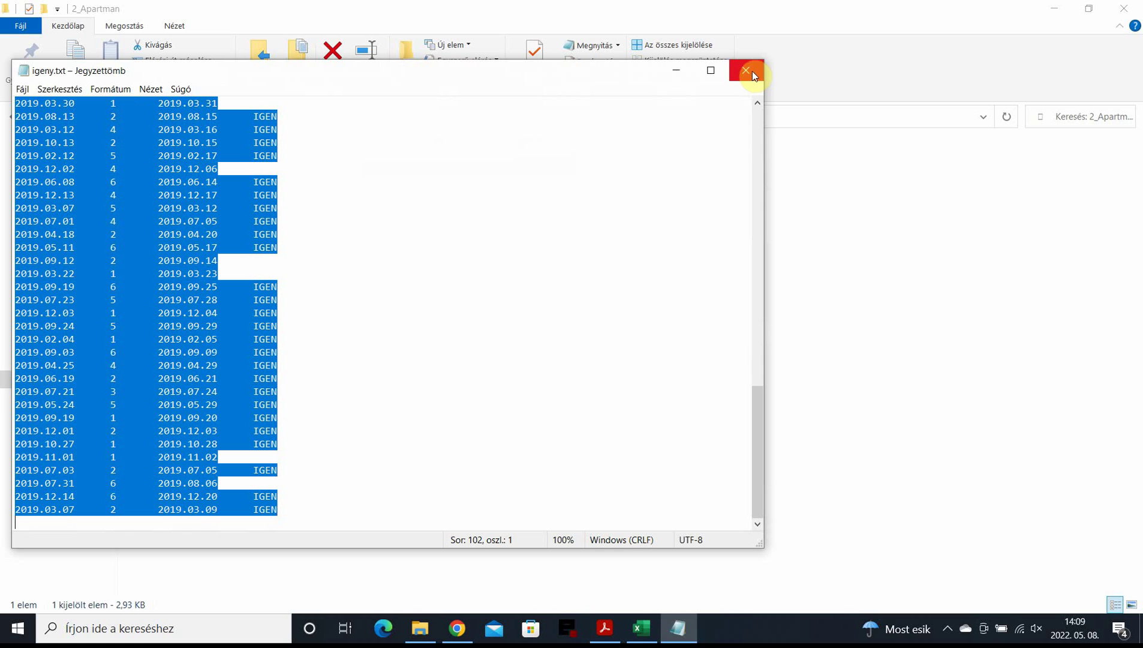
Step: Close the igeny.txt text file and read the Apartman exercise's introduction and first task in the exam PDF
click(758, 71)
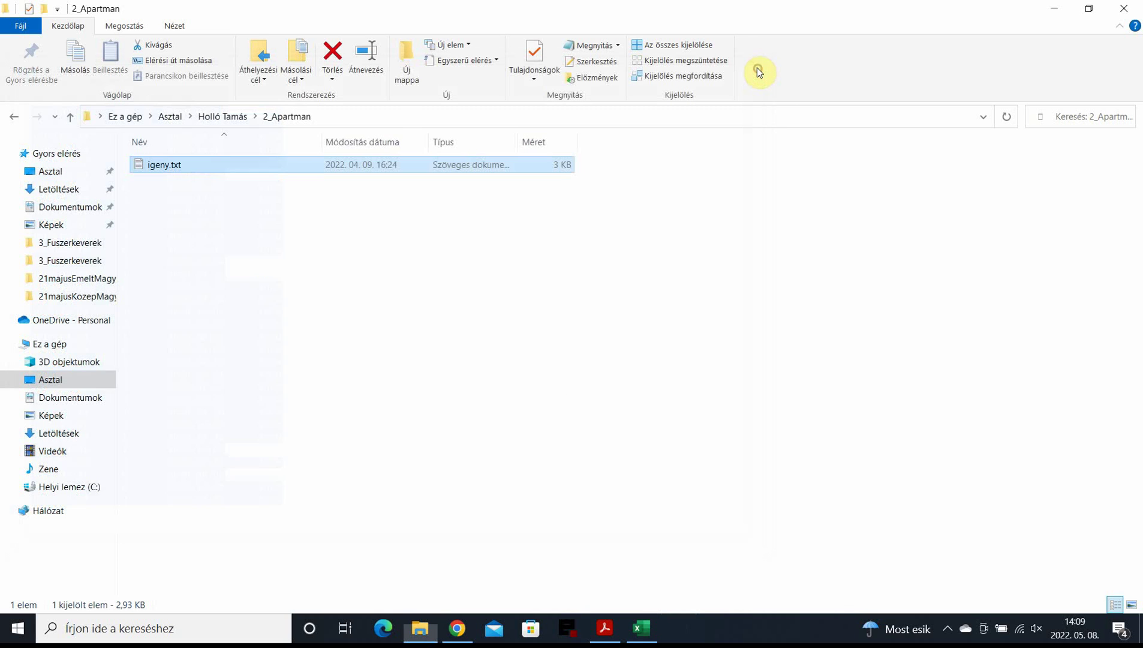
click(605, 628)
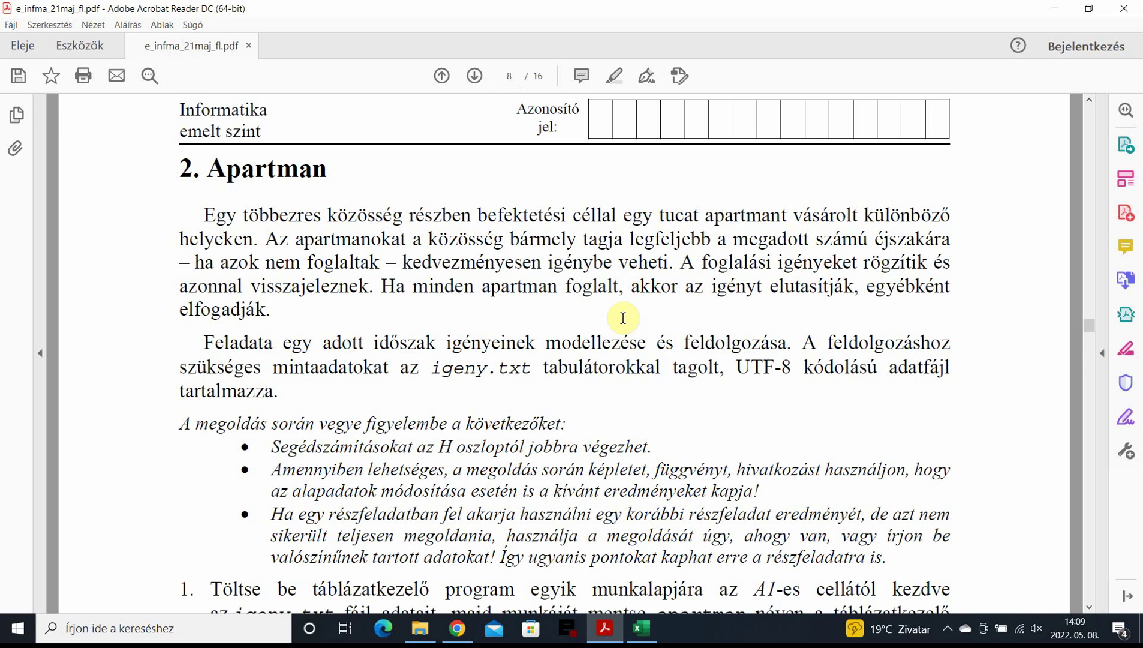
scroll(623, 318, down, 5)
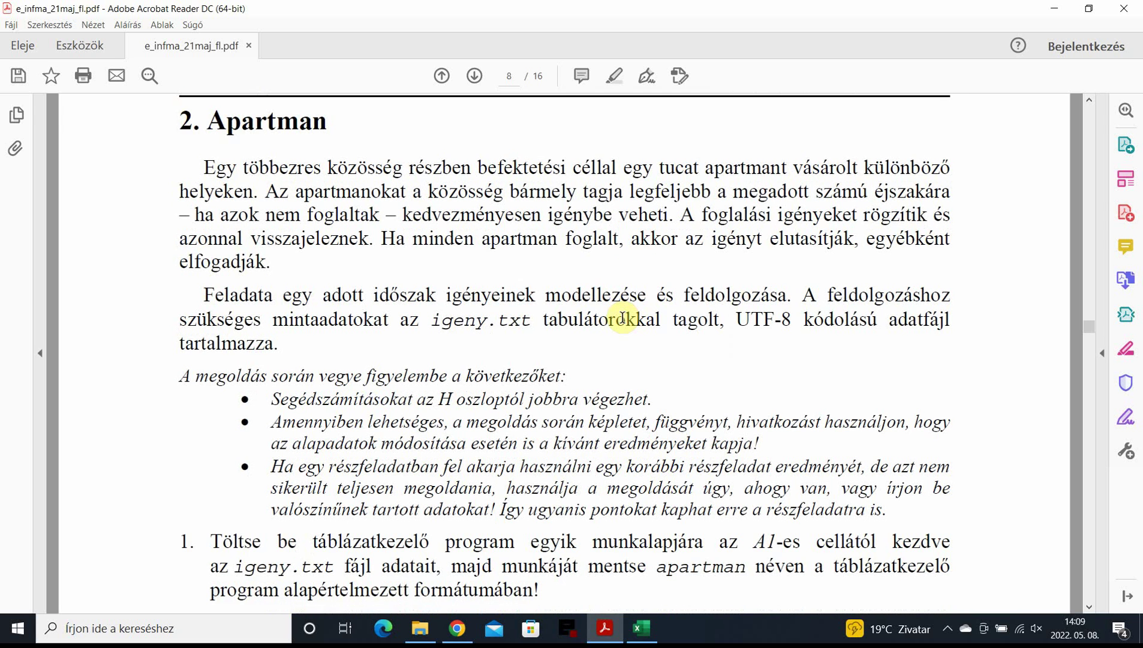
scroll(778, 300, down, 4)
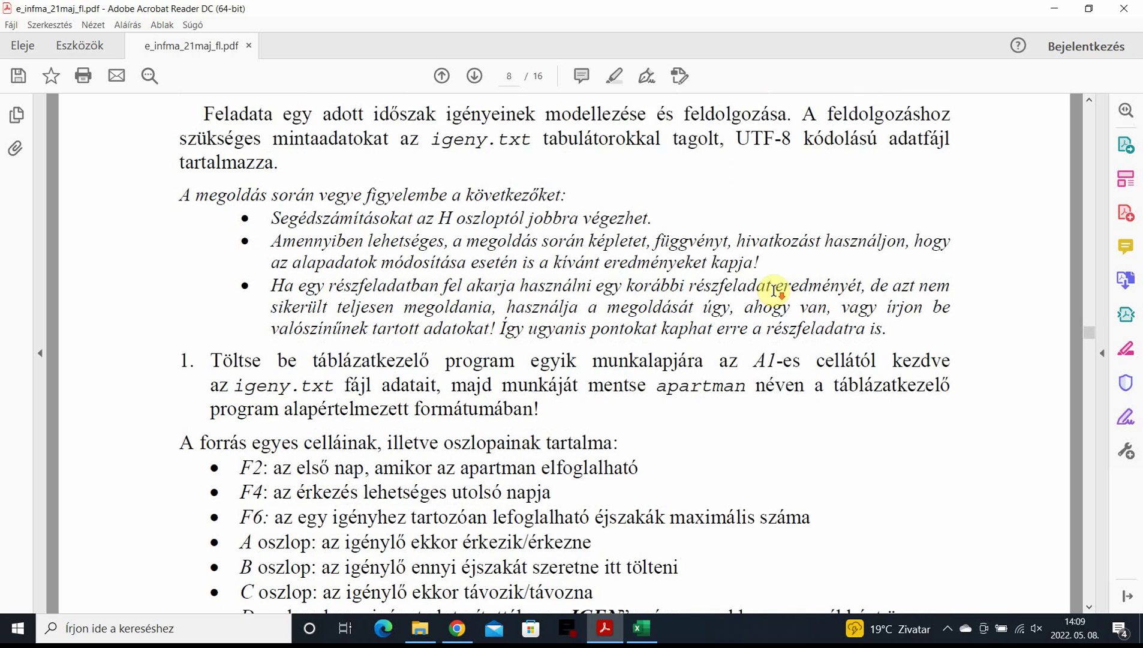
drag(754, 331, 793, 333)
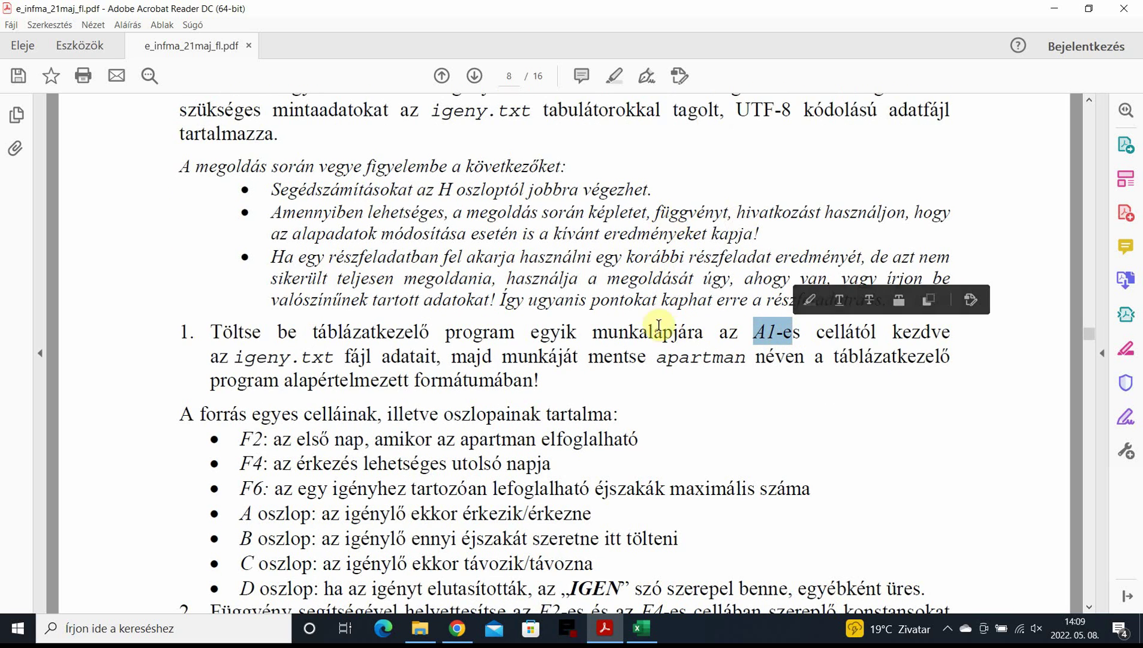
Step: Switch to the blank Excel workbook and paste the copied igeny.txt data starting from cell A1
click(641, 628)
click(200, 166)
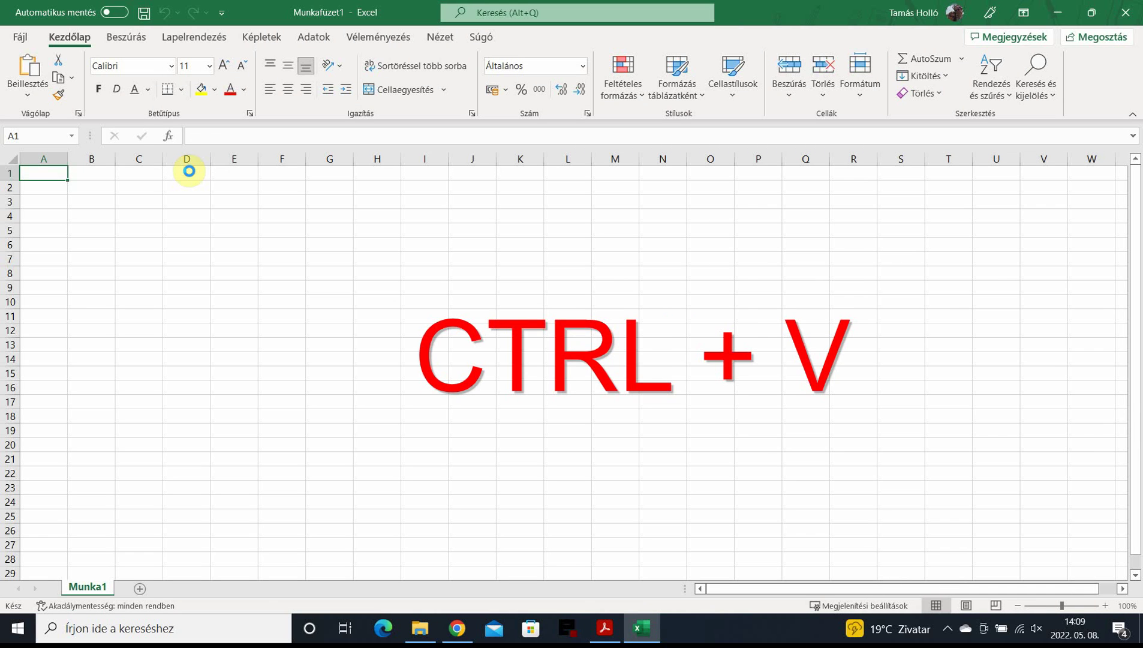
key(ctrl+v)
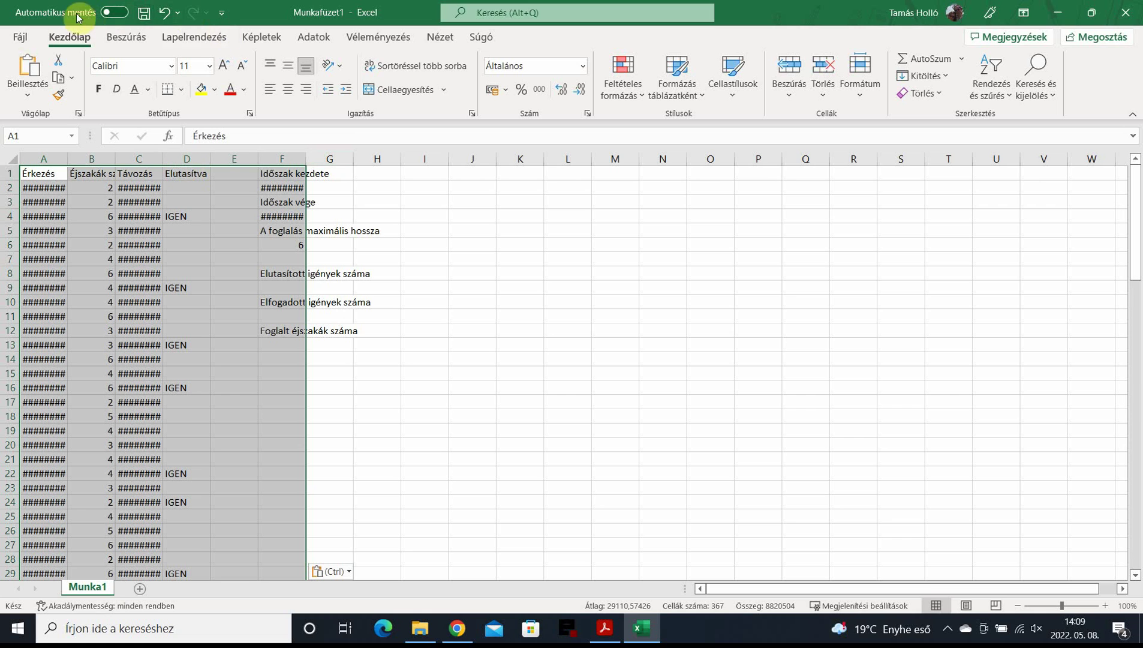
Step: Save the workbook as apartman in Excel workbook format (*.xlsx) in the exercise's 2_Apartman folder under the desktop
click(20, 36)
click(55, 238)
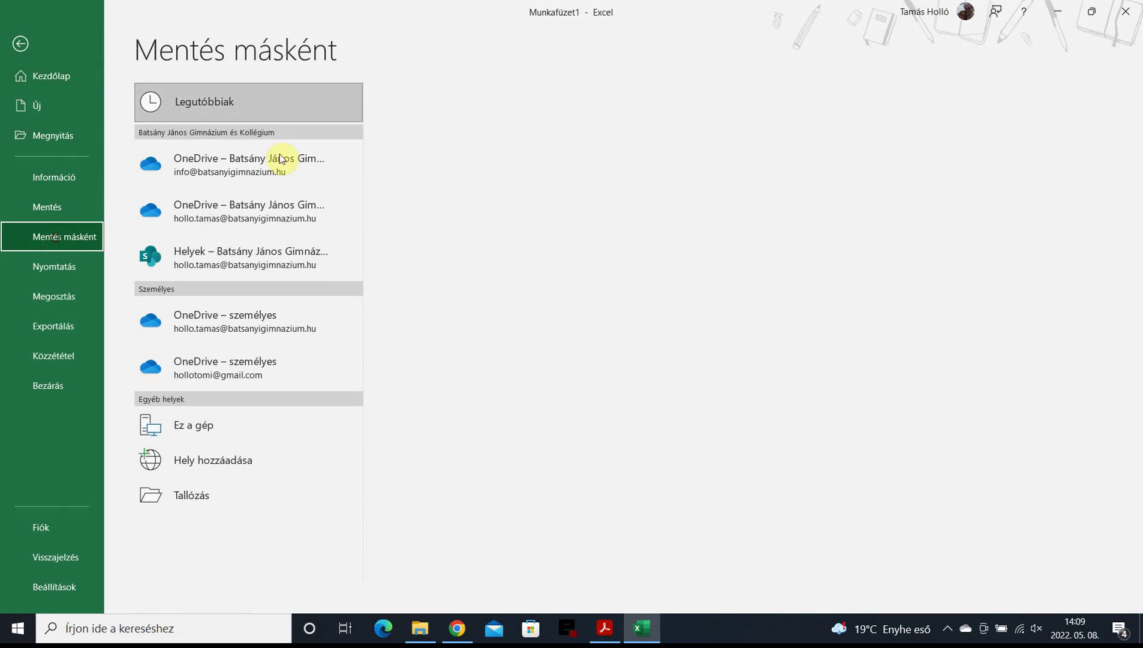
click(197, 494)
click(57, 127)
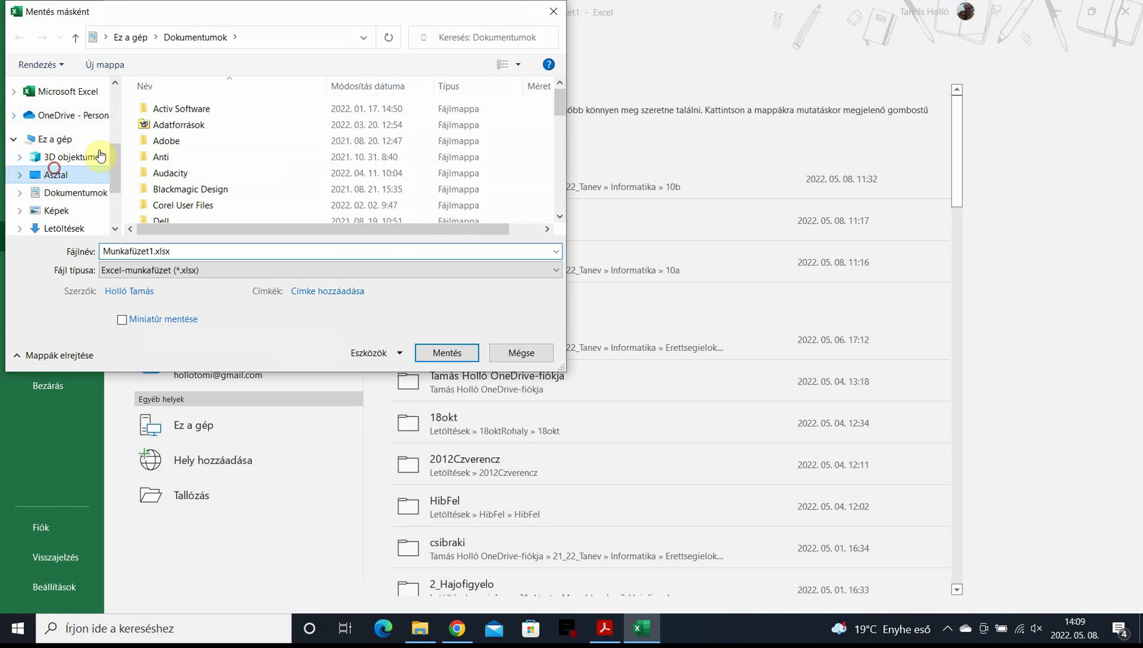
double_click(162, 110)
click(155, 253)
double_click(155, 253)
text(apartman)
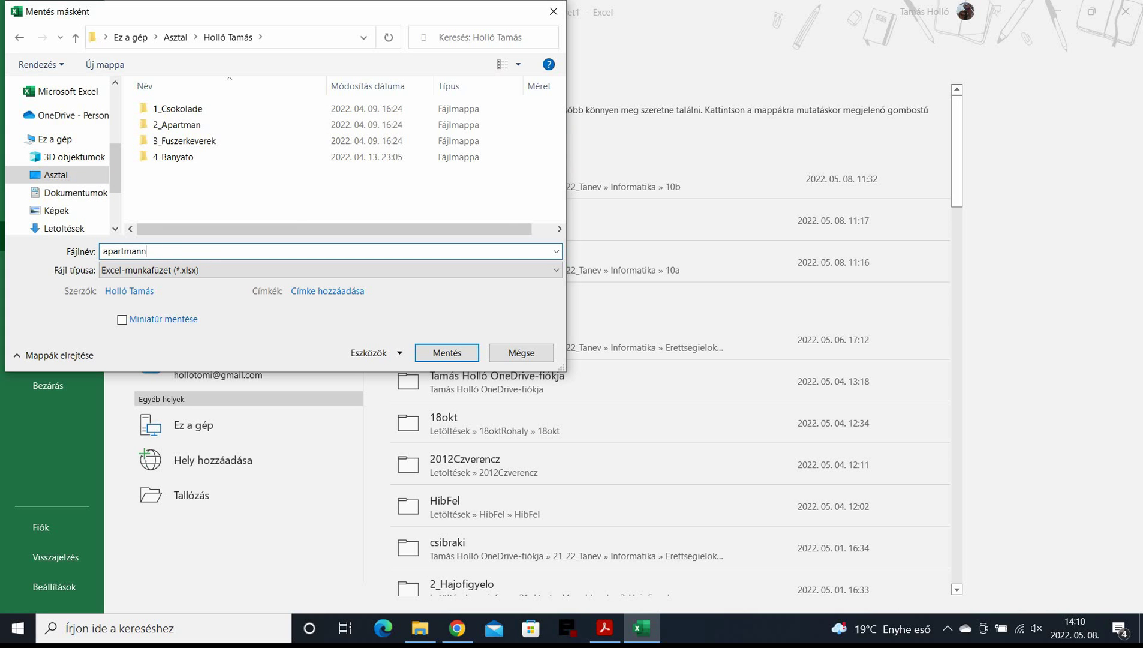
double_click(174, 124)
click(228, 37)
click(442, 357)
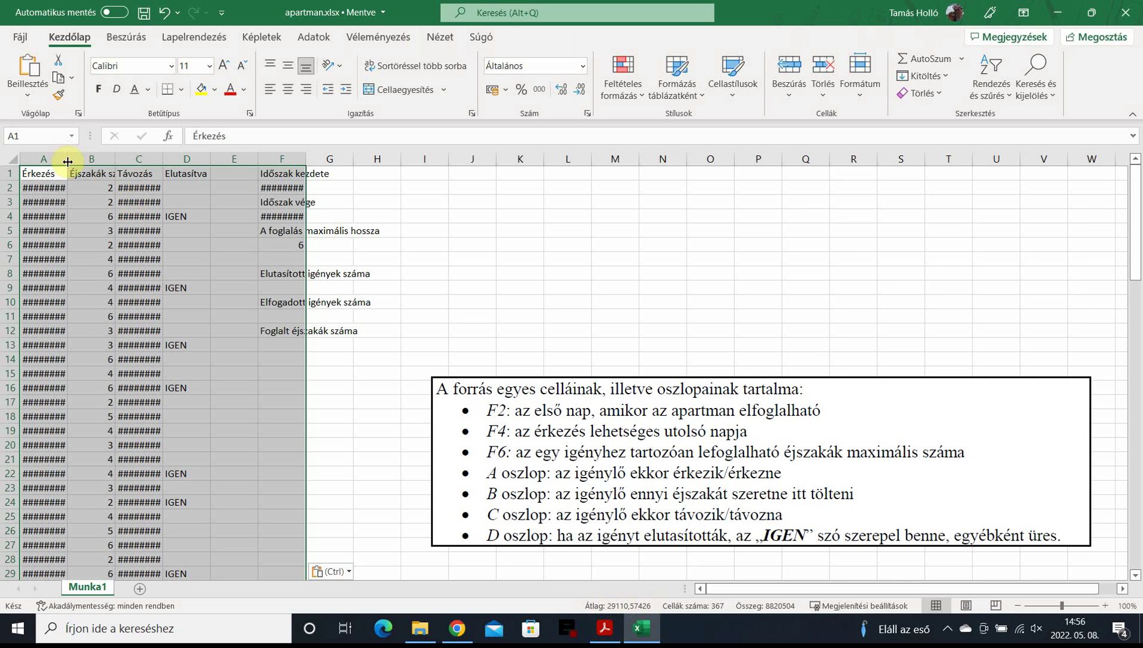
Step: Autofit the widths of columns A, F and C so their dates fit
double_click(68, 161)
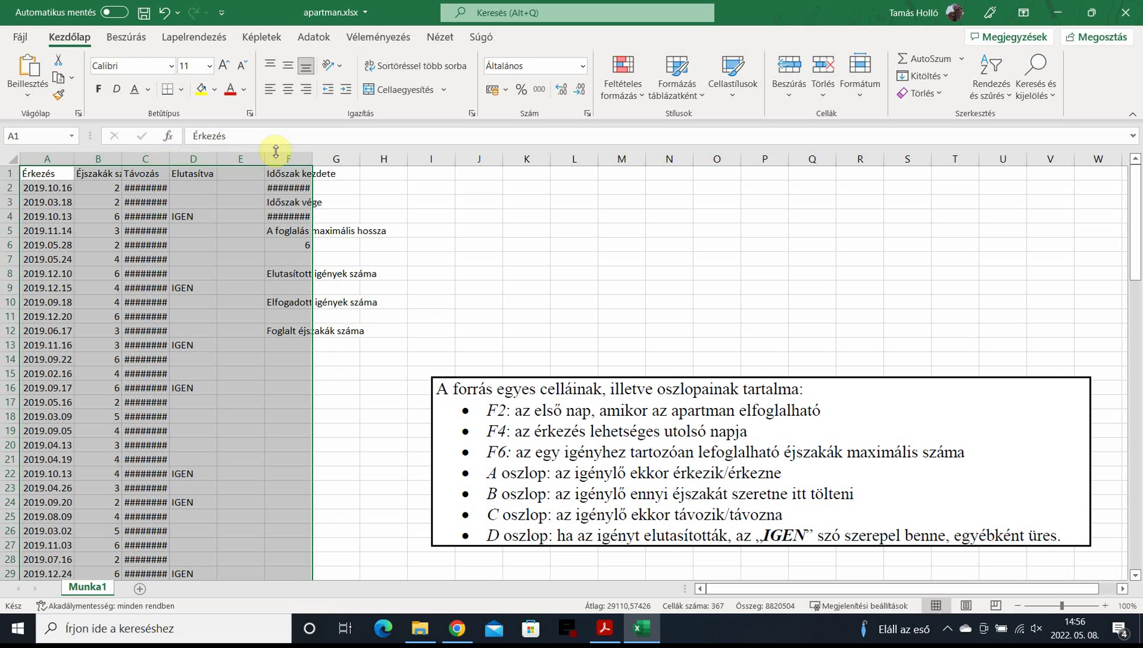
double_click(312, 158)
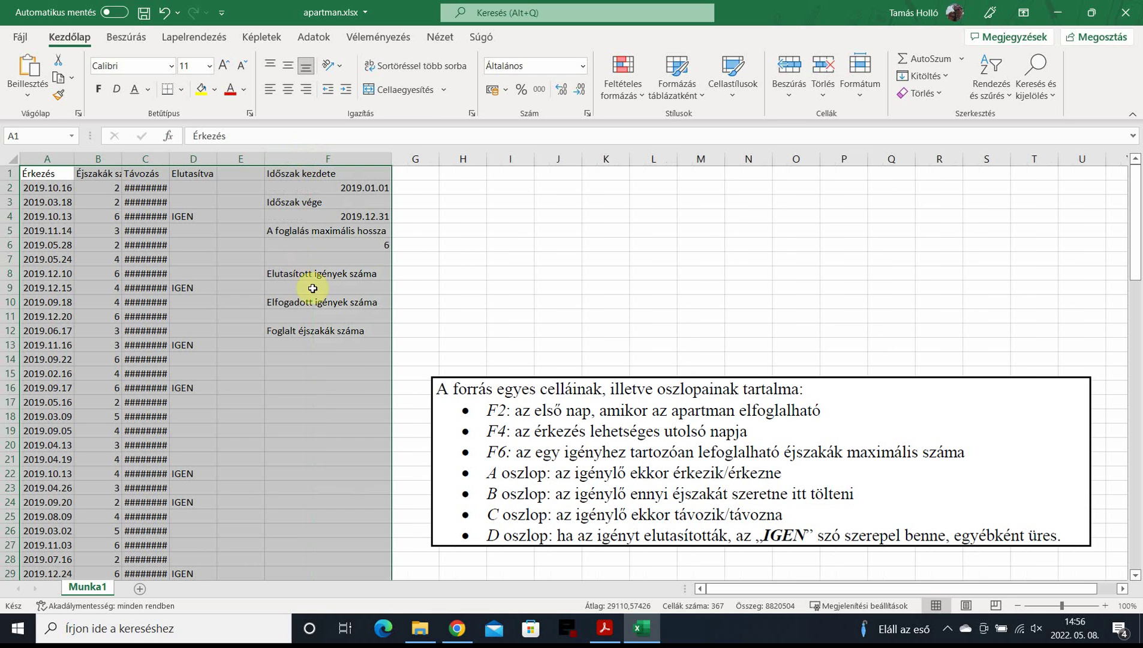
double_click(166, 159)
Step: Examine the period and maximum-stay cells F2, F4 and F6, and the arrival, nights, departure and rejection data in row 4
click(372, 187)
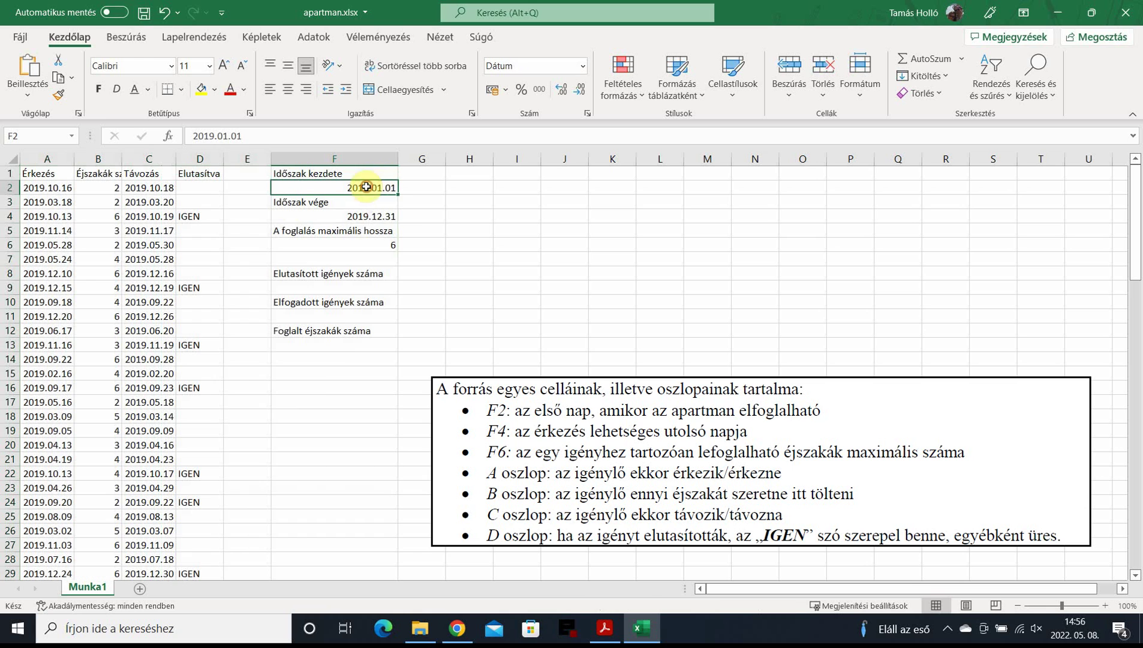
click(356, 217)
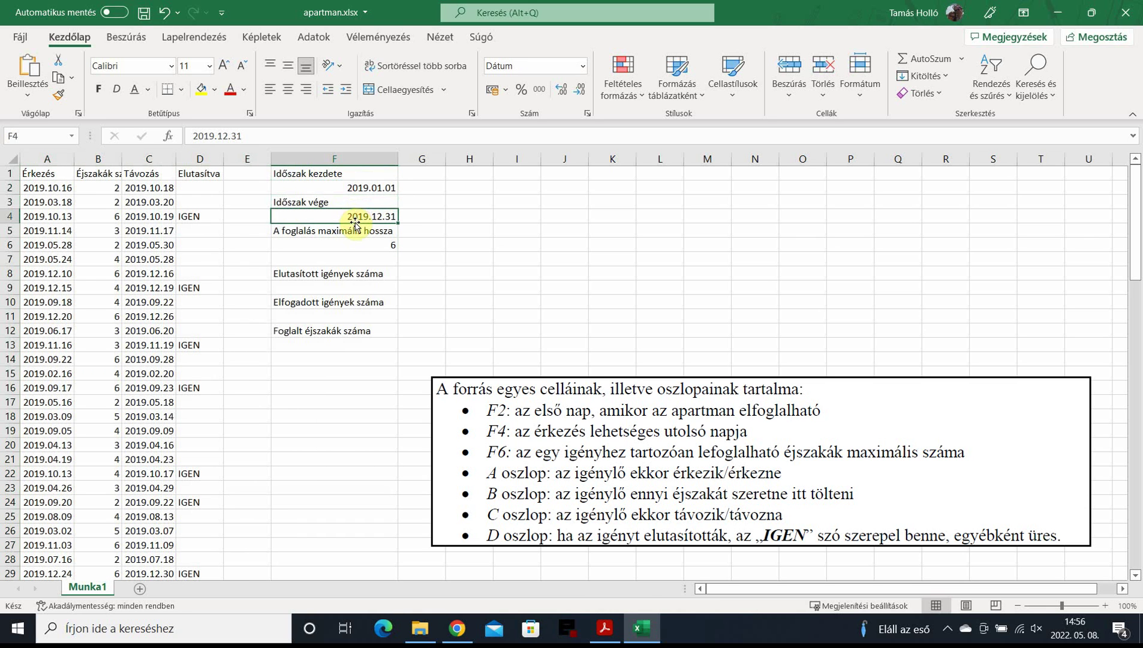
click(345, 244)
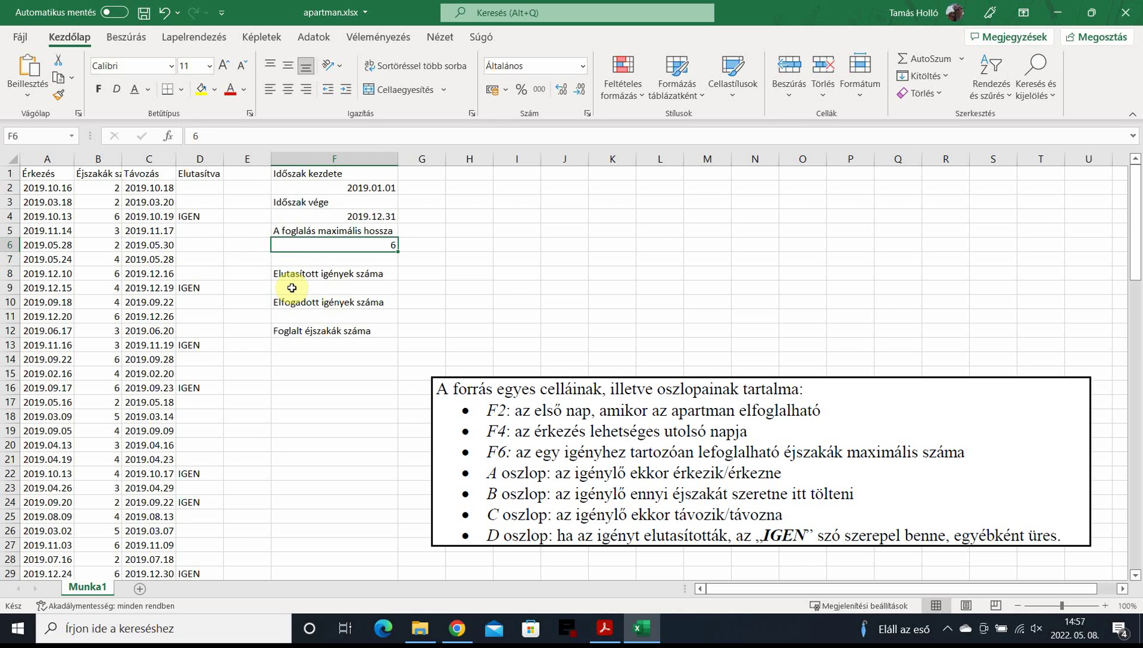
click(48, 215)
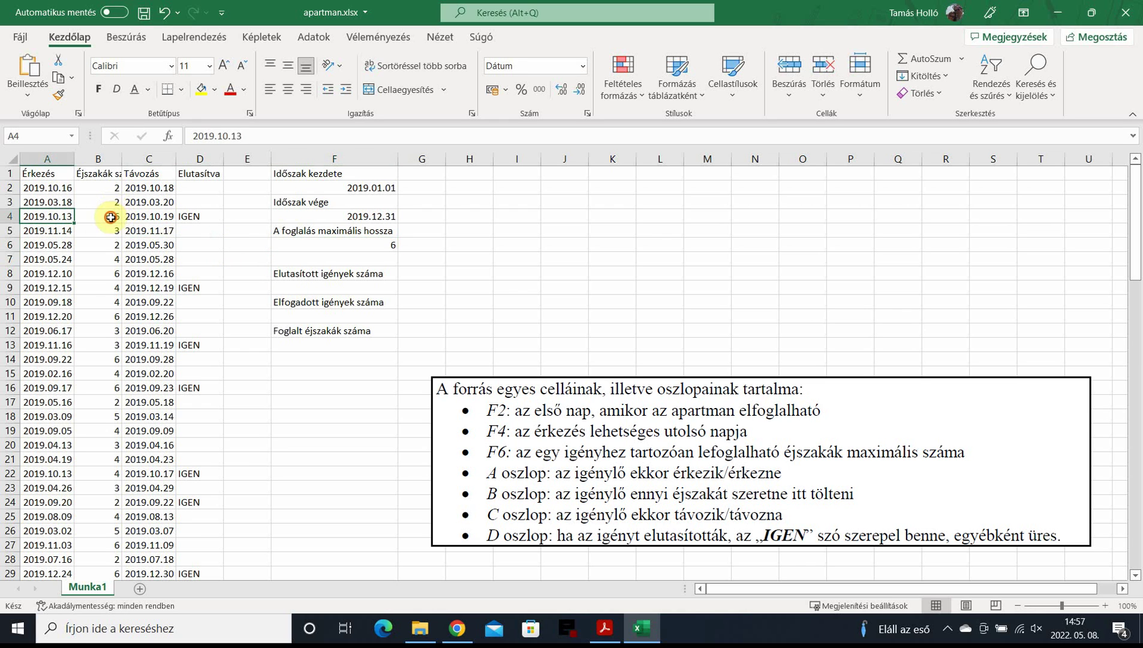
click(111, 217)
click(149, 220)
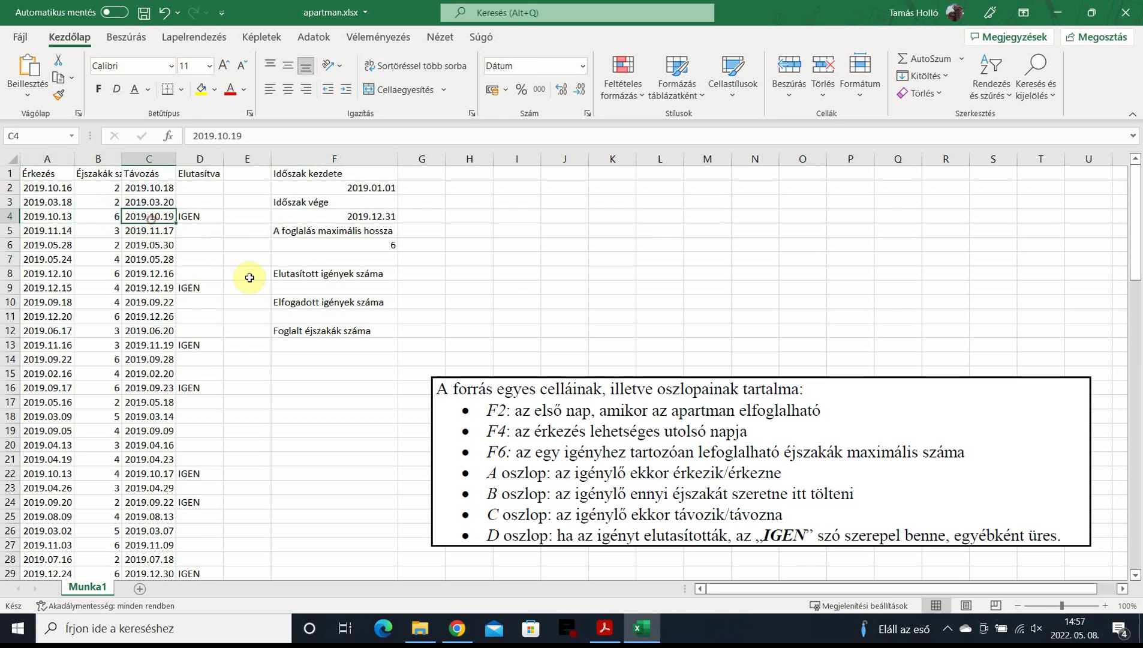
click(197, 220)
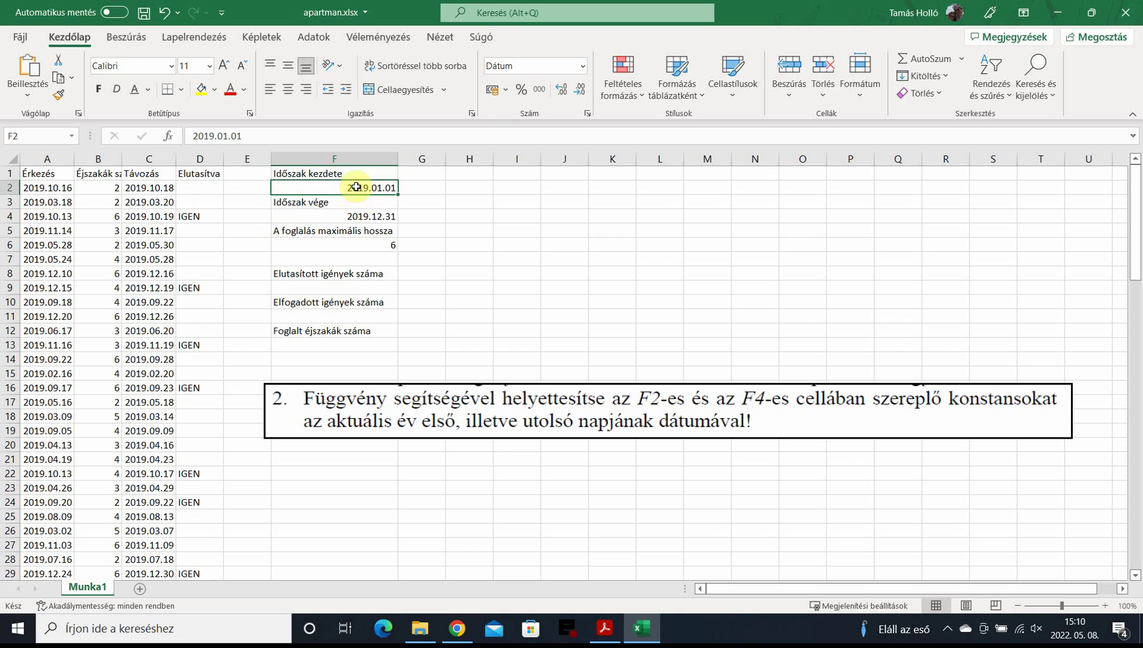
click(355, 217)
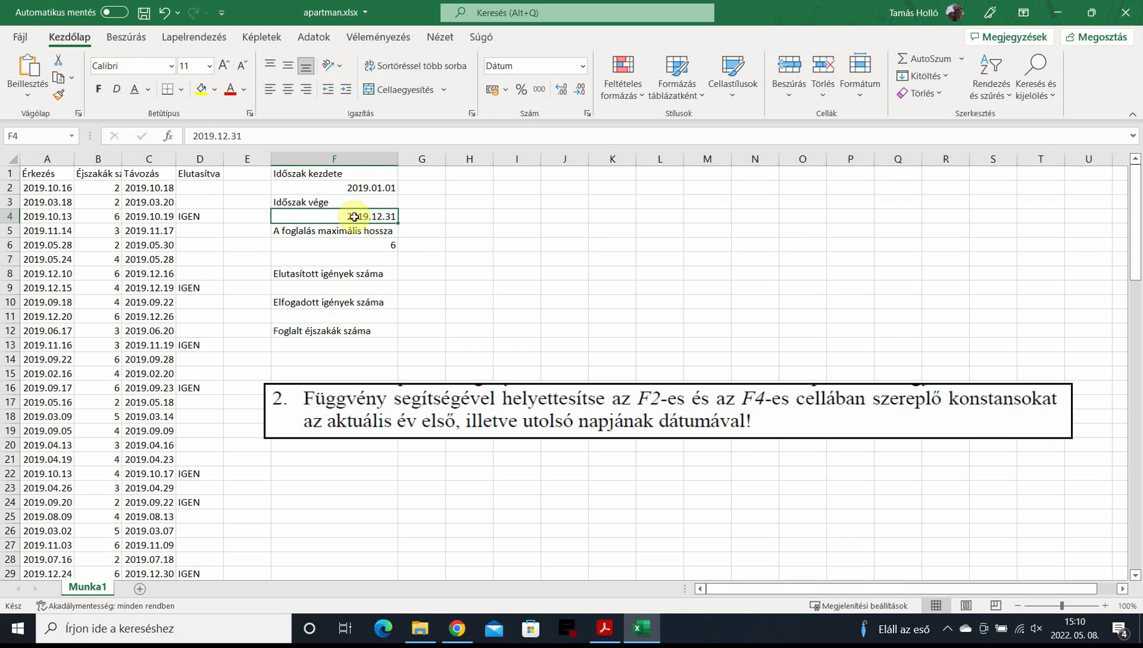
Step: Replace the constant in cell F2 with the current-date function MA()
click(340, 187)
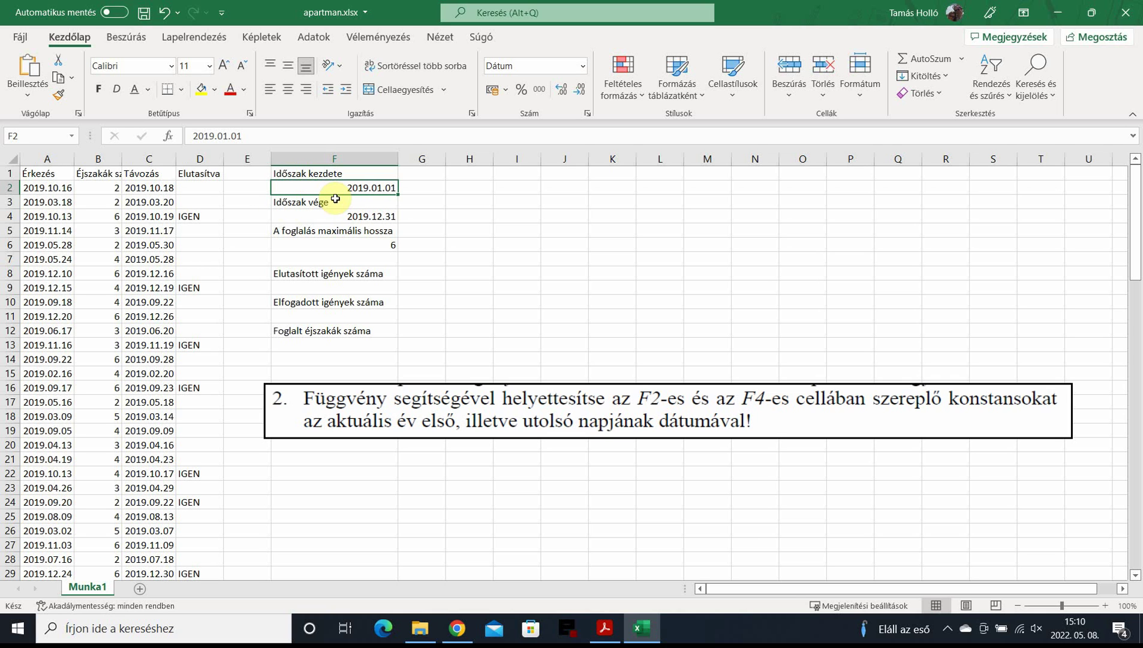
key(BackSpace)
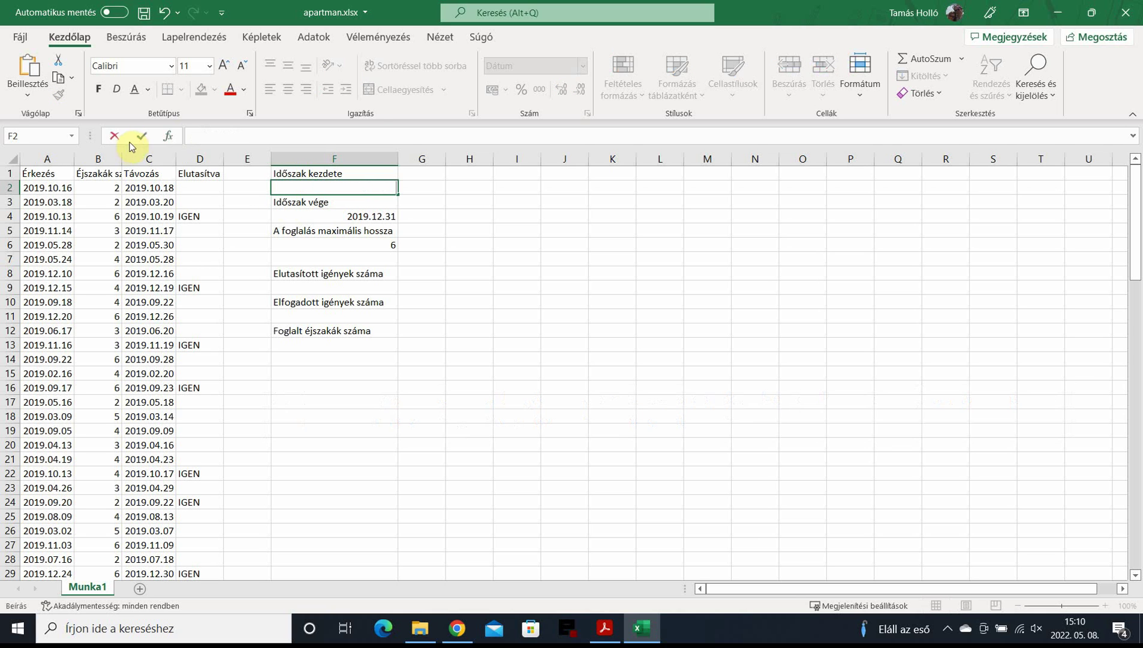
click(168, 135)
click(623, 175)
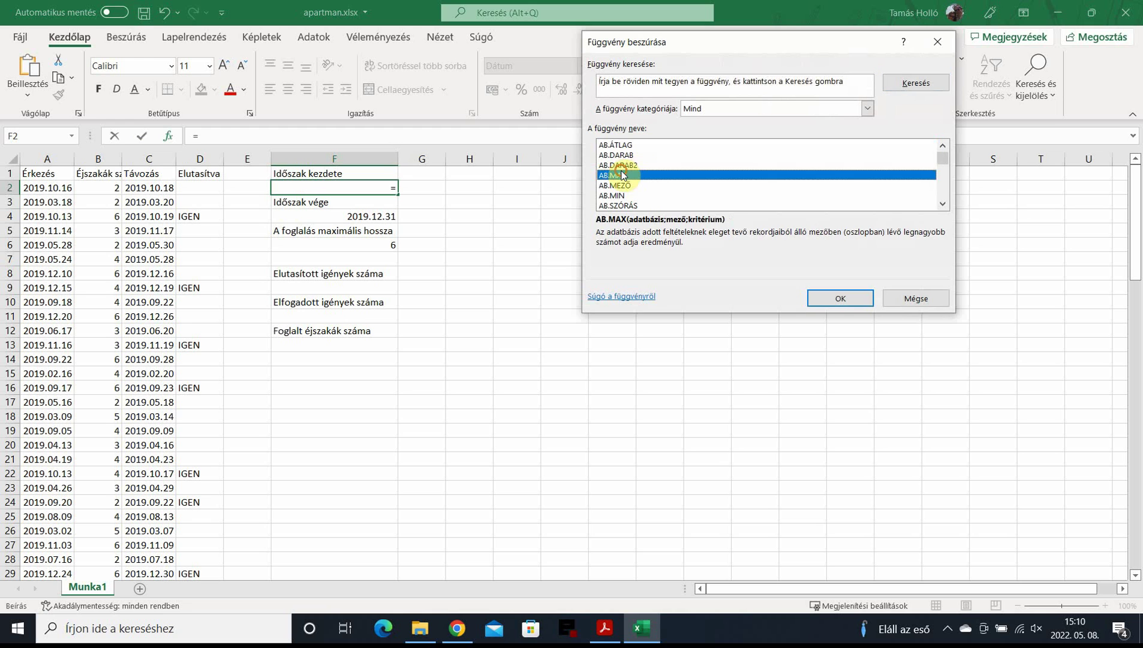
key(m)
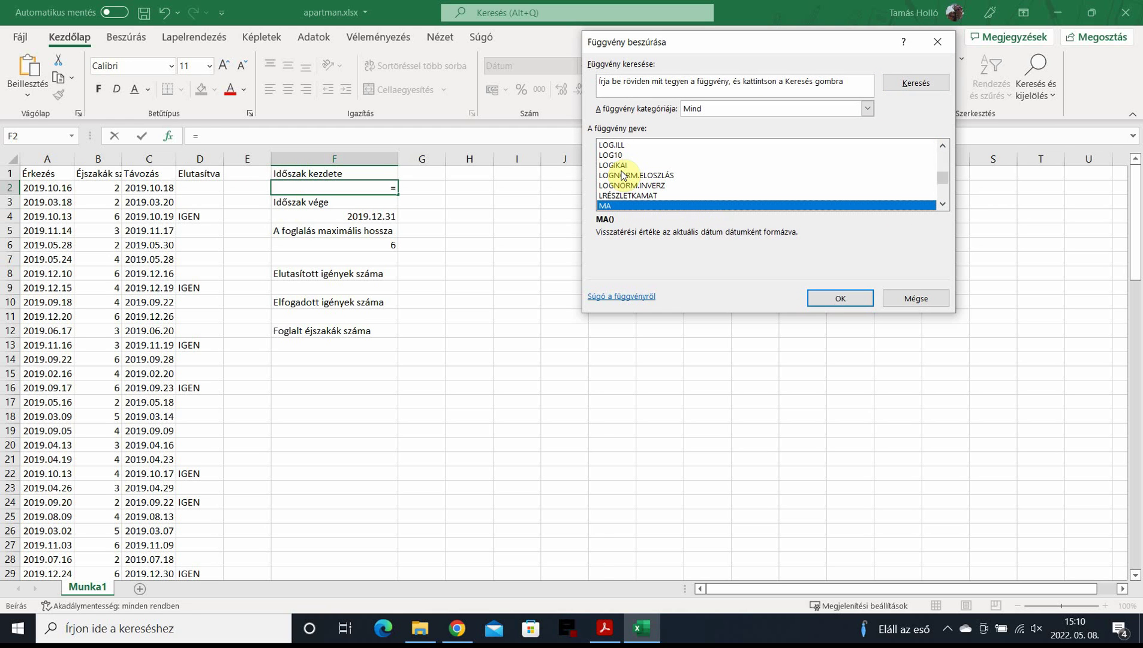
key(Return)
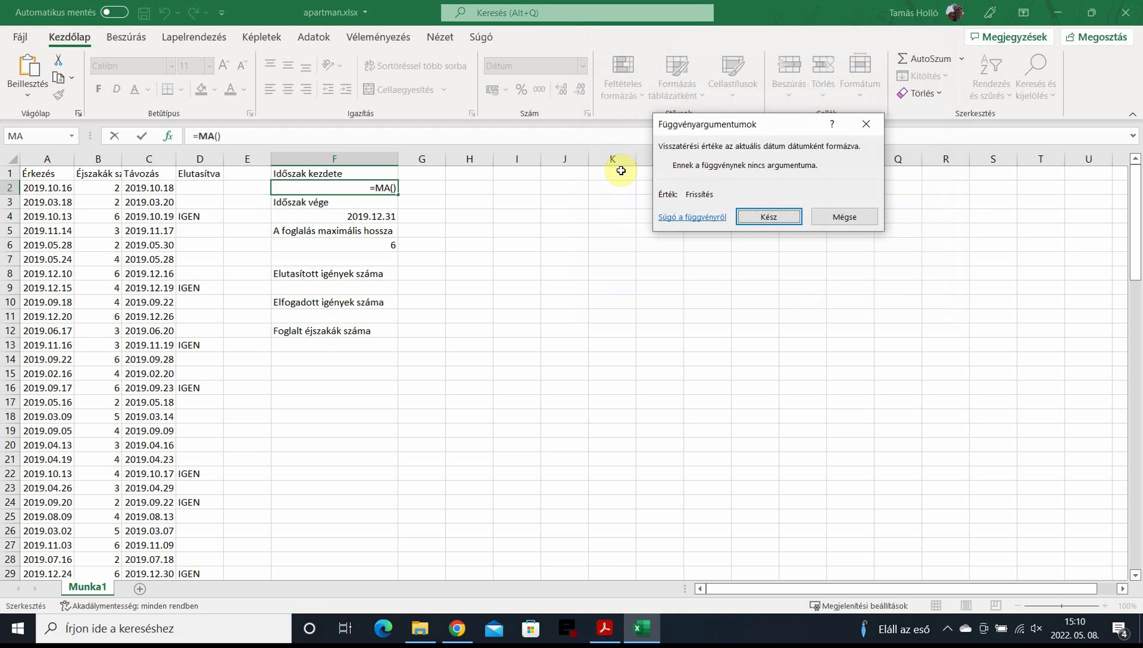
key(Return)
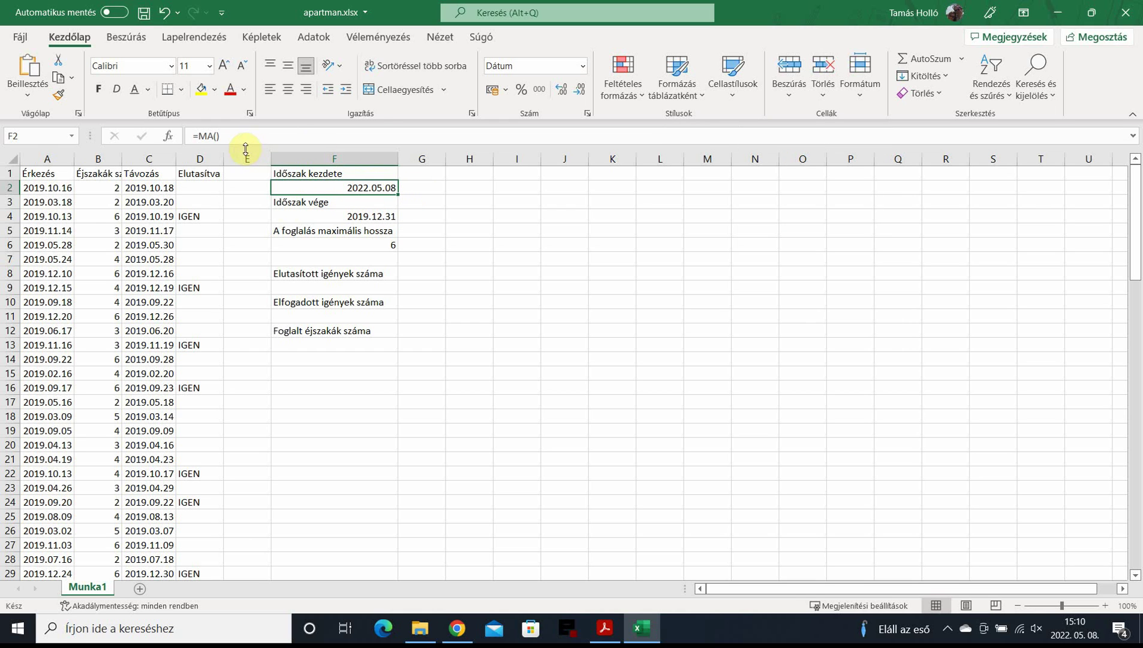
Step: Cut MA() out of the F2 formula, keeping the equals sign, and insert the ÉV function in its place
drag(202, 137, 249, 133)
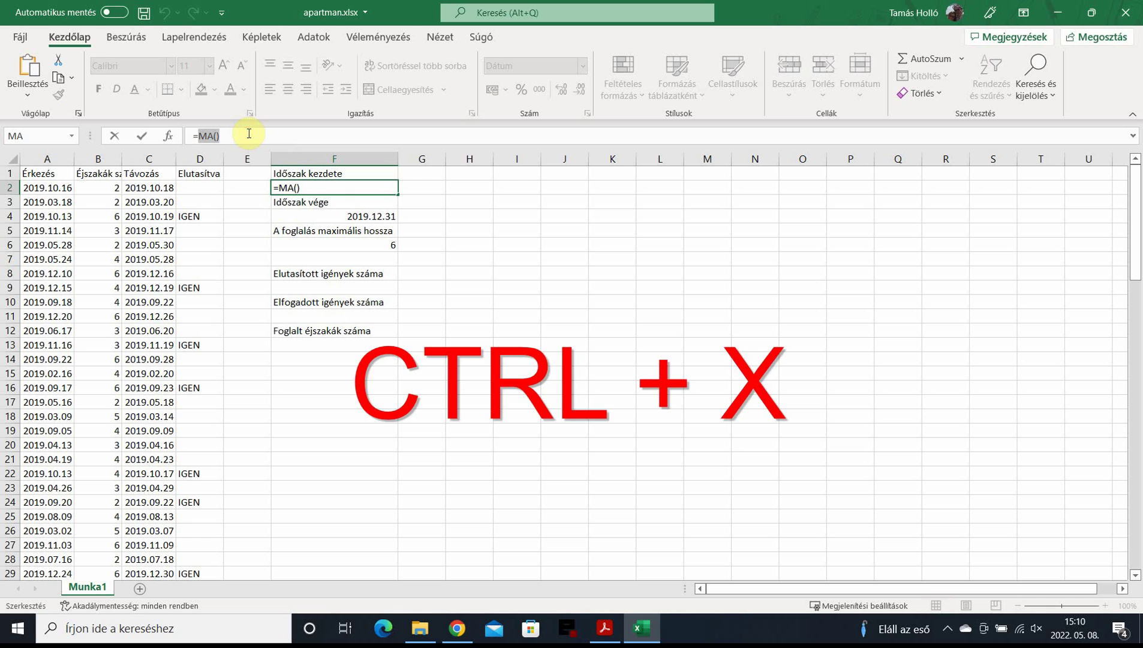
key(ctrl+x)
click(168, 136)
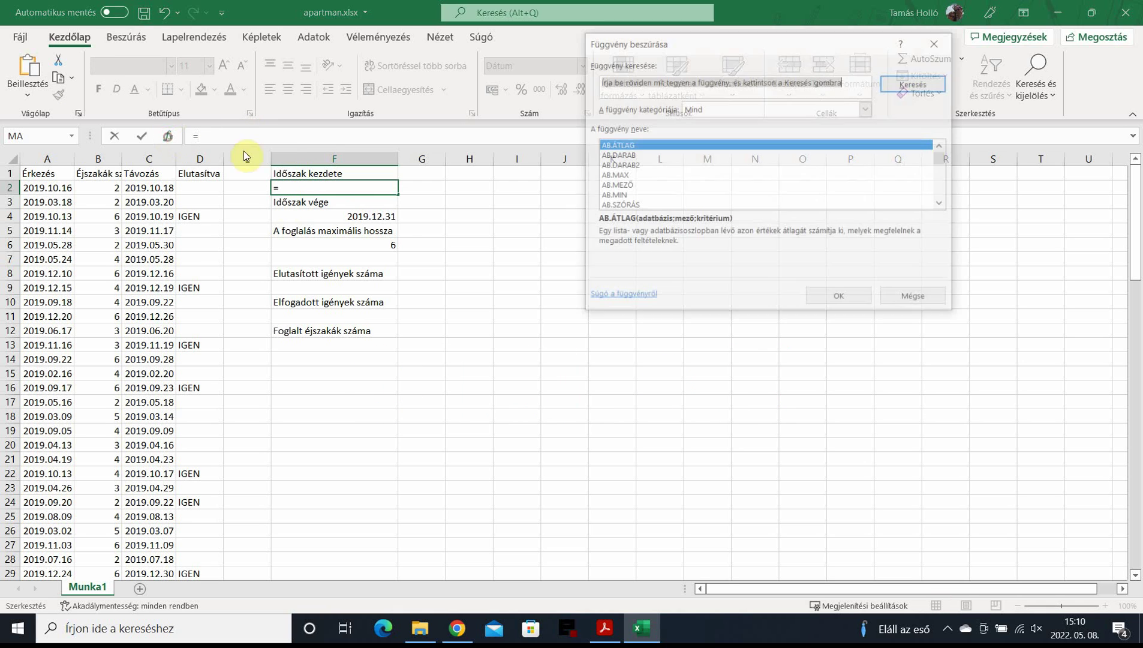
click(612, 175)
key(e)
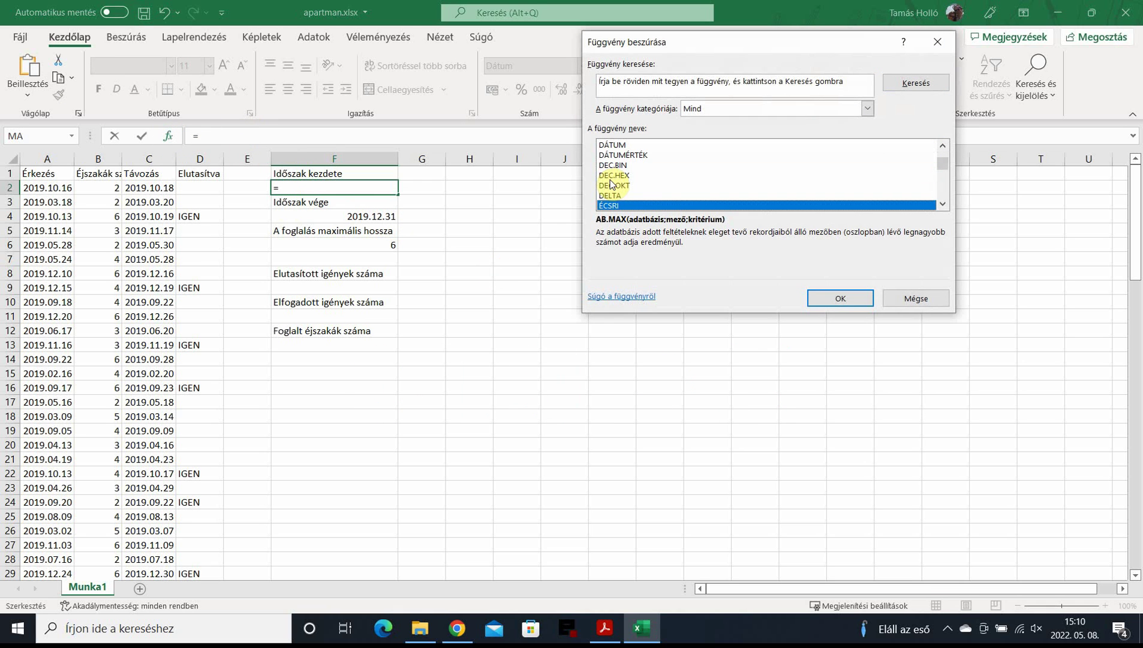
scroll(641, 184, down, 2)
scroll(640, 185, down, 2)
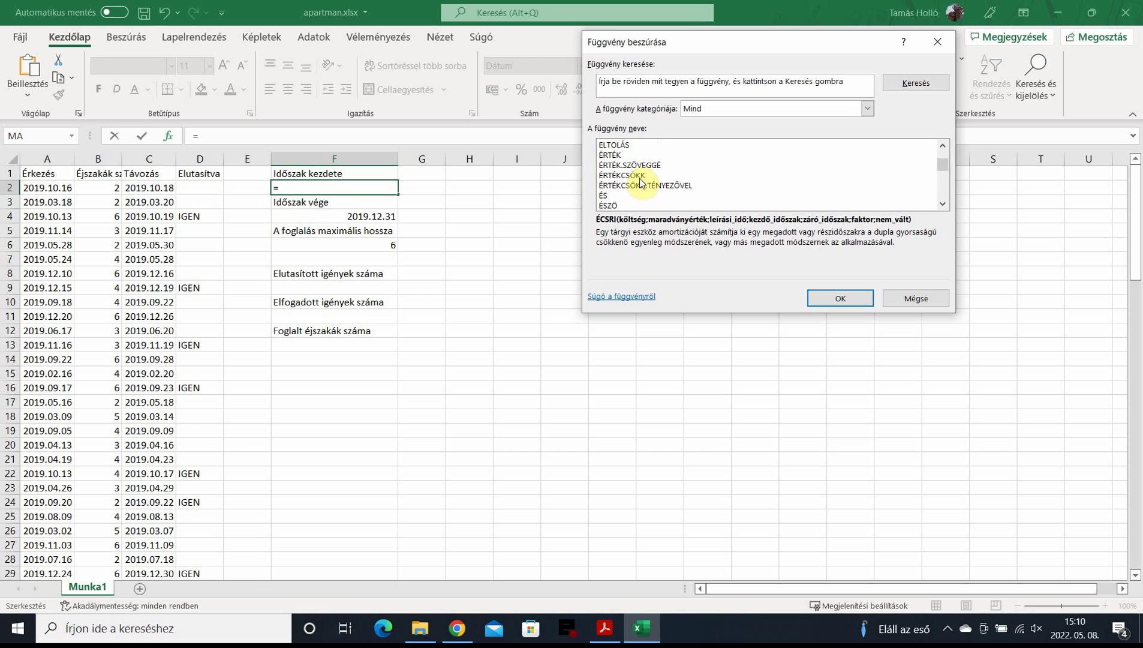
scroll(641, 183, down, 1)
click(614, 186)
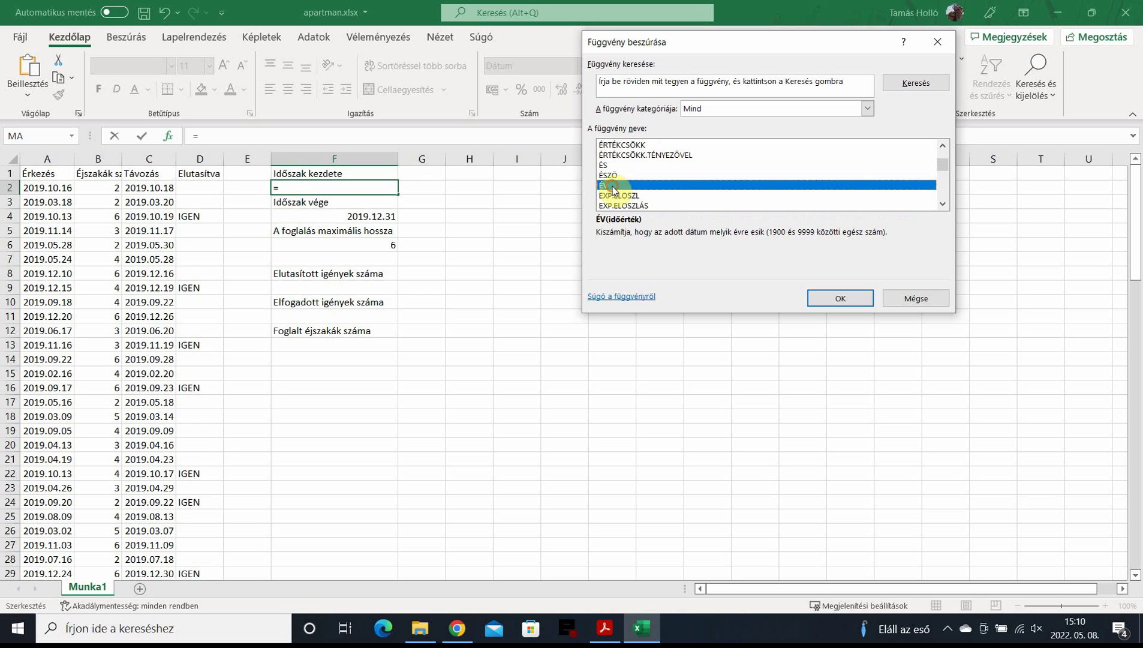
click(841, 297)
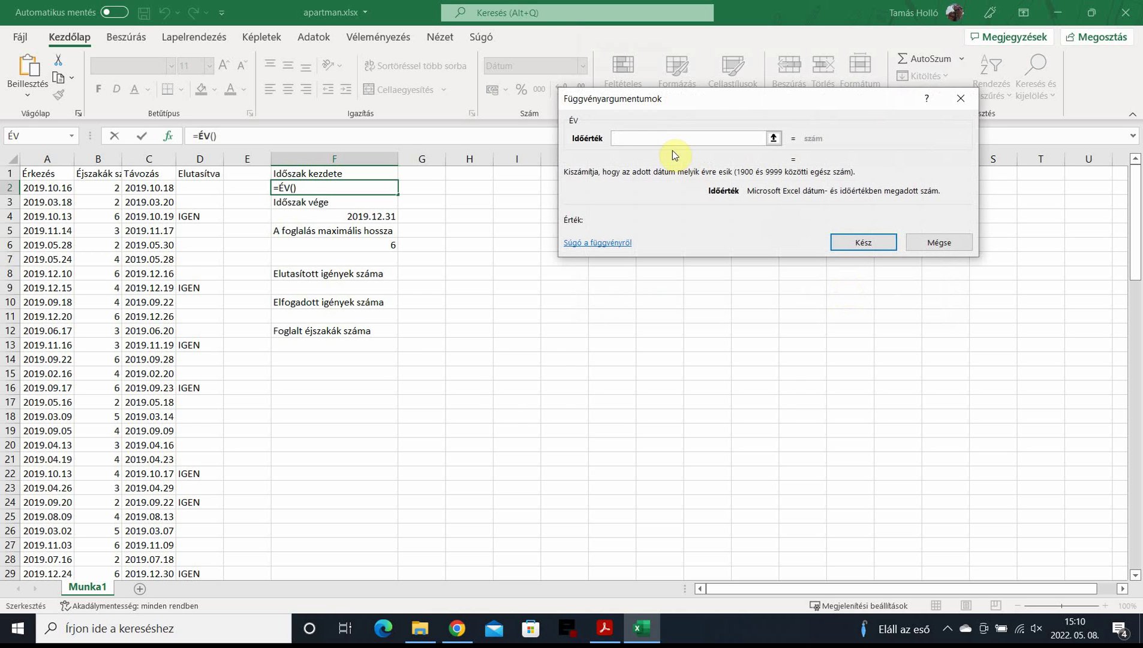
Step: Paste MA() as the Időérték argument of ÉV in F2 and give the cell the Általános number format
key(ctrl+v)
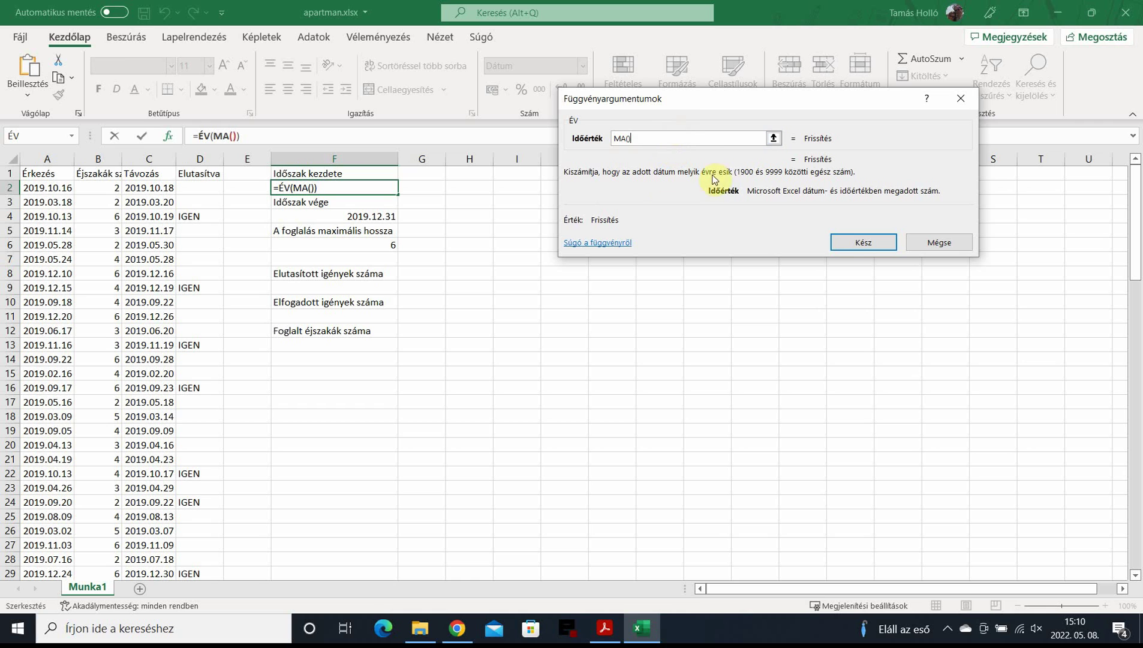
click(863, 245)
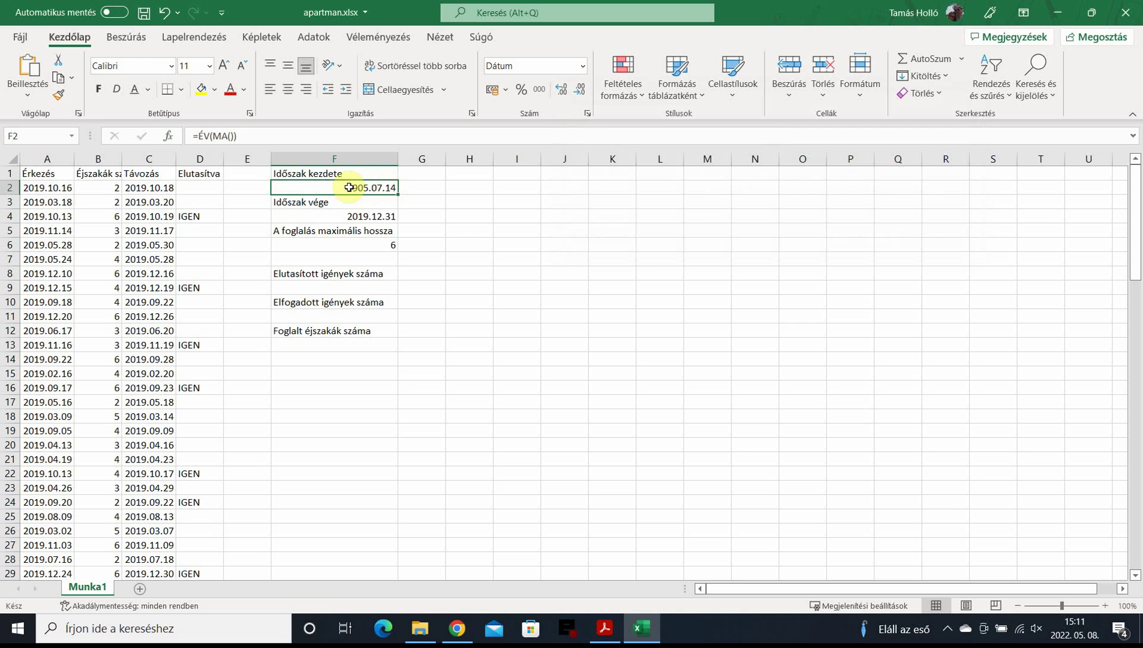
click(582, 66)
click(557, 97)
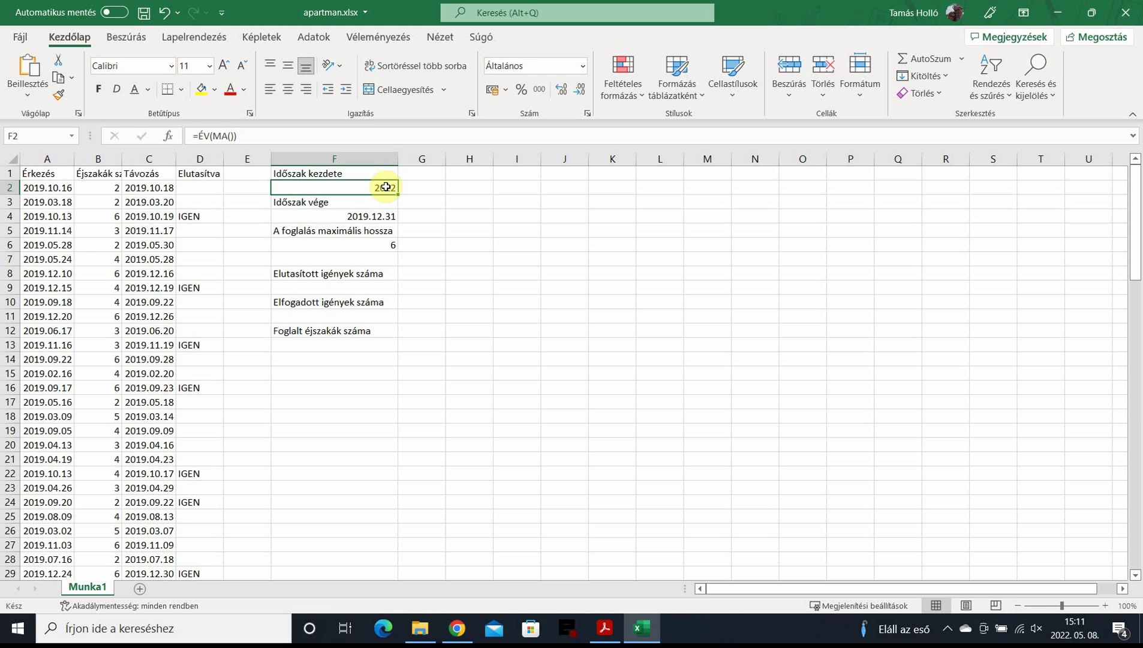
Step: Give cell F2 the Rövid dátumforma number format
click(582, 67)
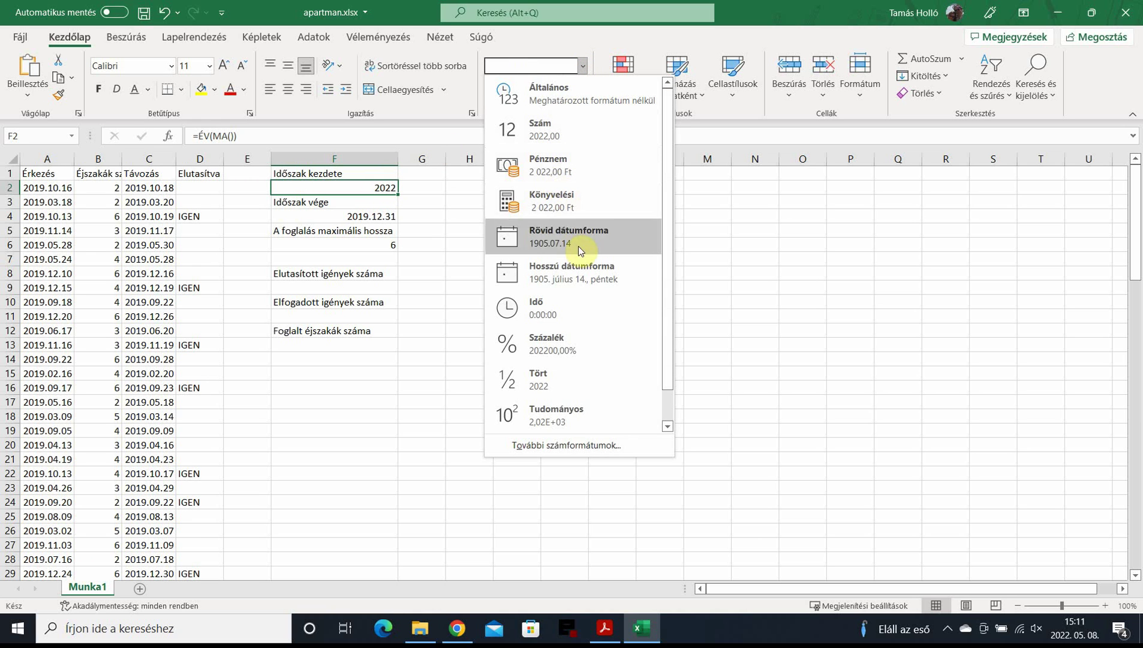
scroll(589, 237, down, 1)
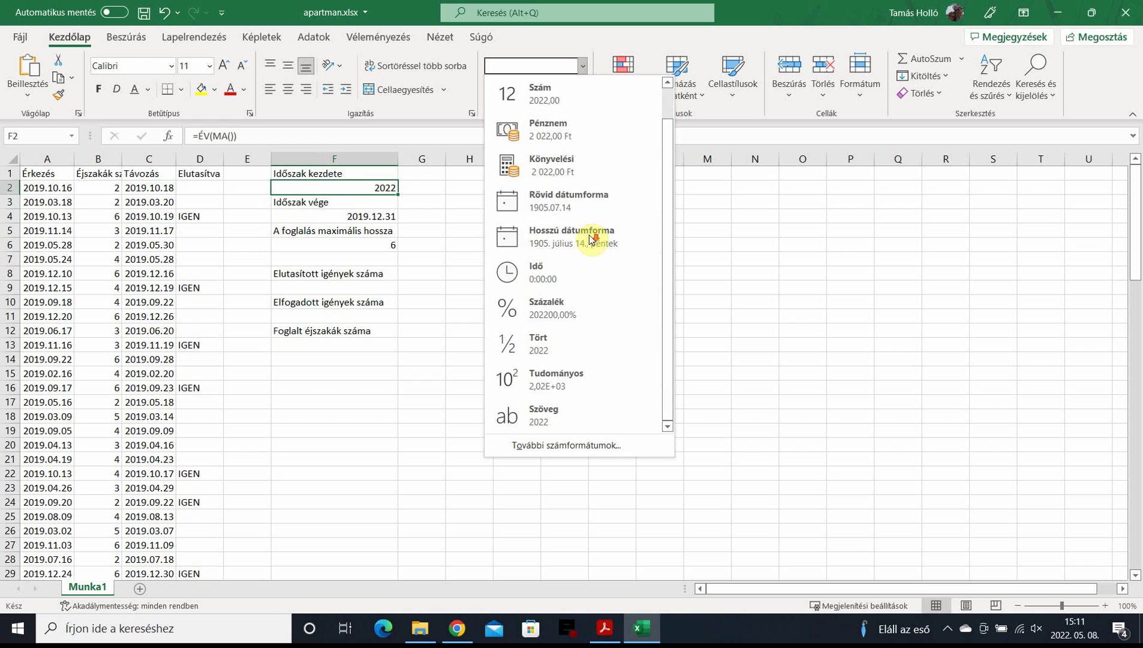
click(590, 199)
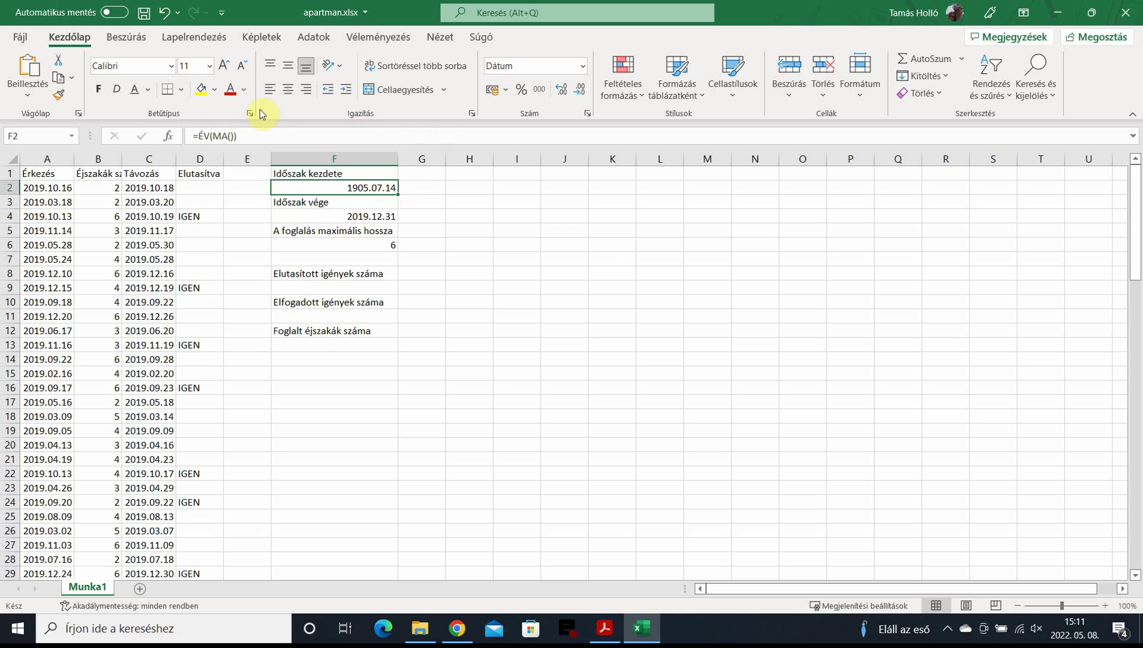
Step: Cut ÉV(MA()) out of the F2 formula, keeping the equals sign, and insert the DÁTUM function in its place
drag(198, 135, 275, 136)
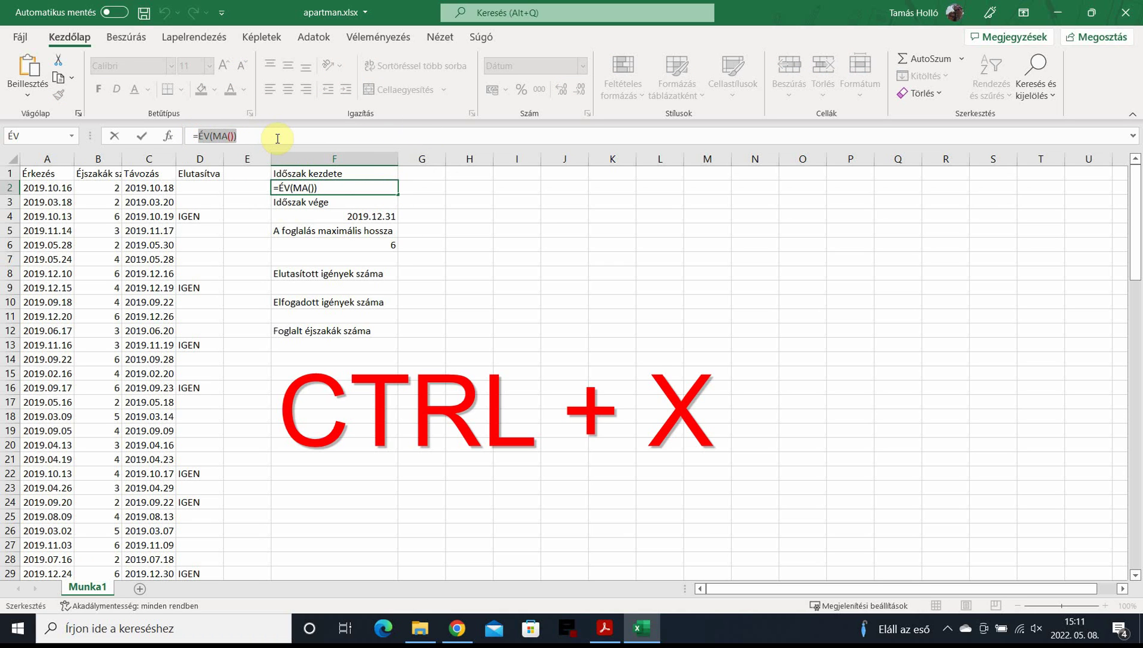
key(ctrl+x)
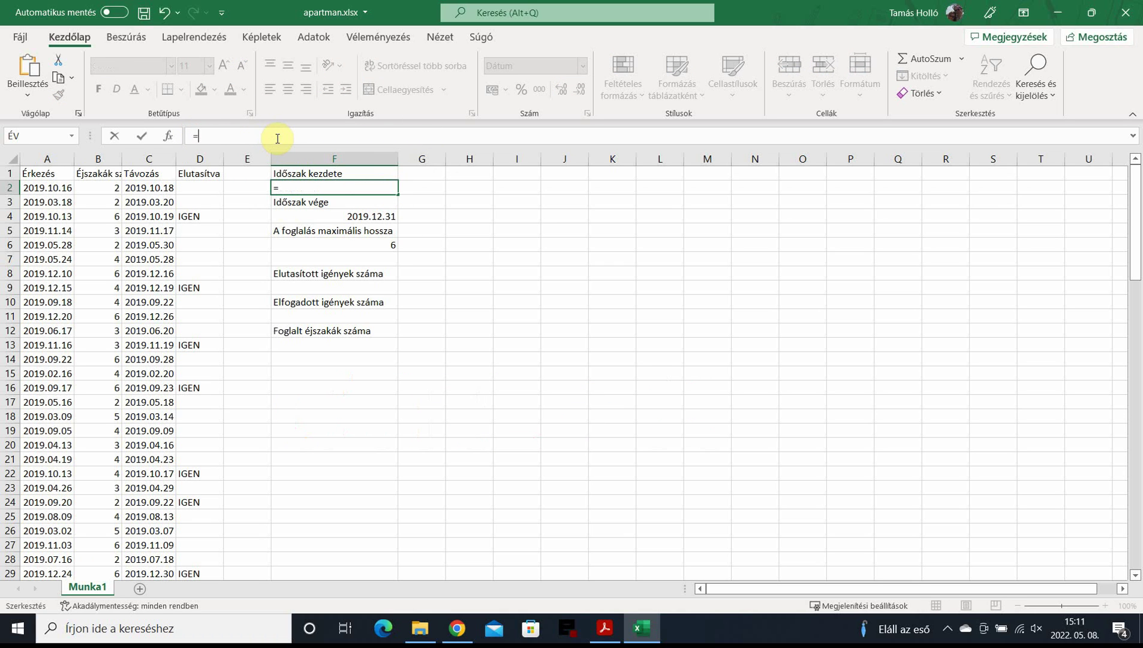
click(170, 137)
click(618, 175)
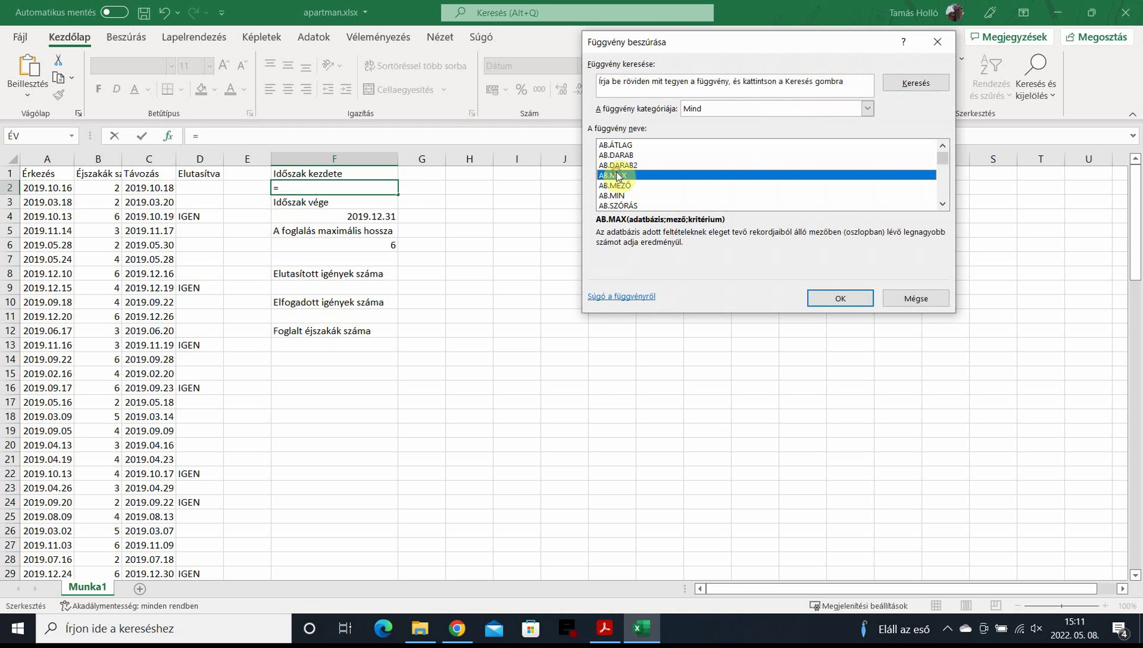
key(d)
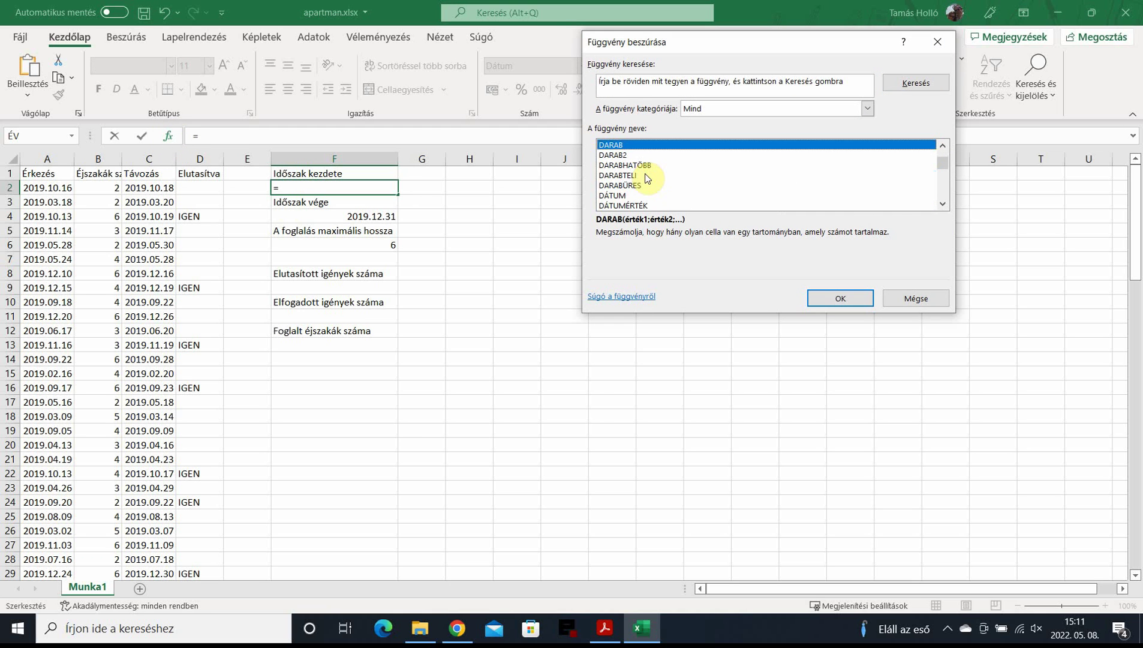
click(616, 196)
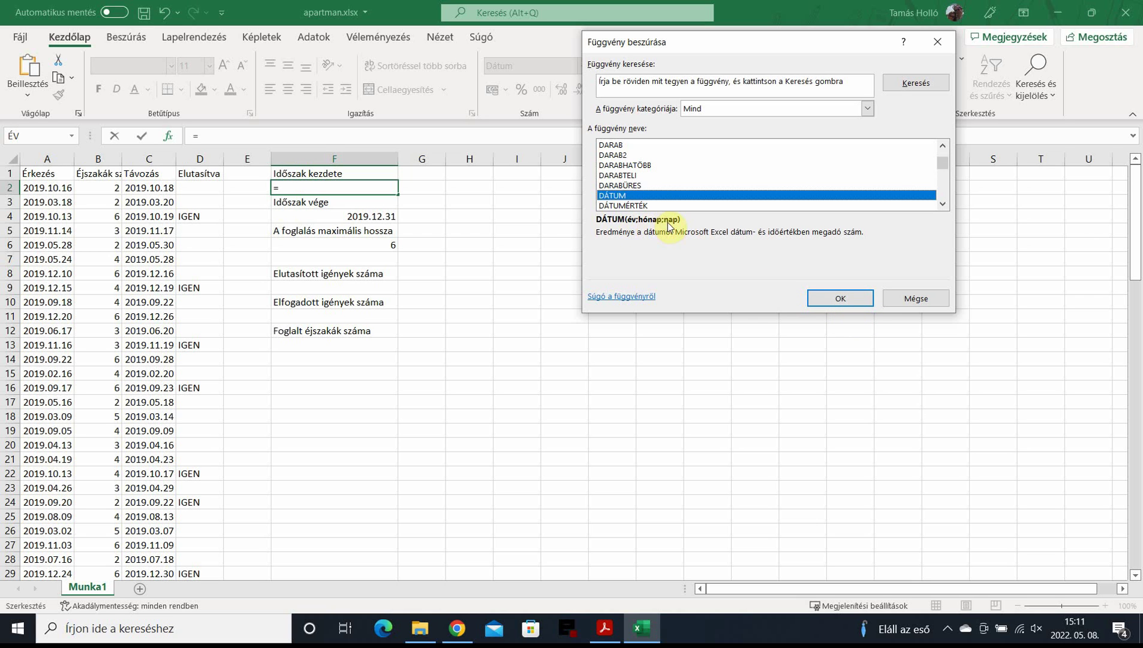
click(841, 297)
Step: Paste ÉV(MA()) as the Év argument of DÁTUM in F2, with Hónap 1 and Nap 1
click(662, 110)
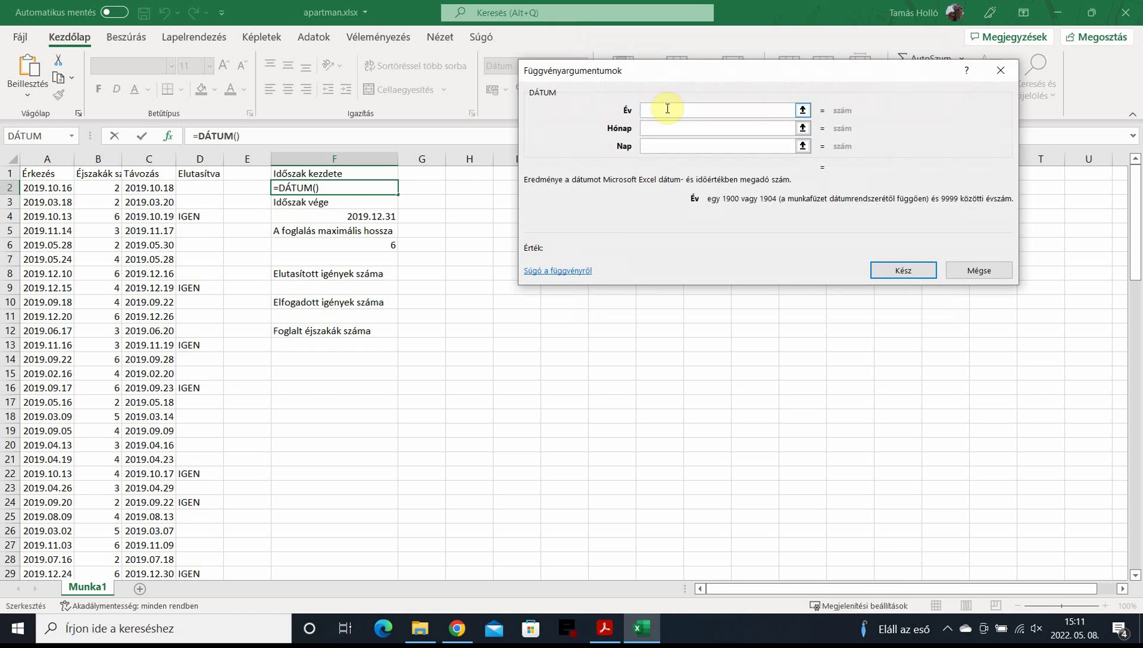
key(ctrl+v)
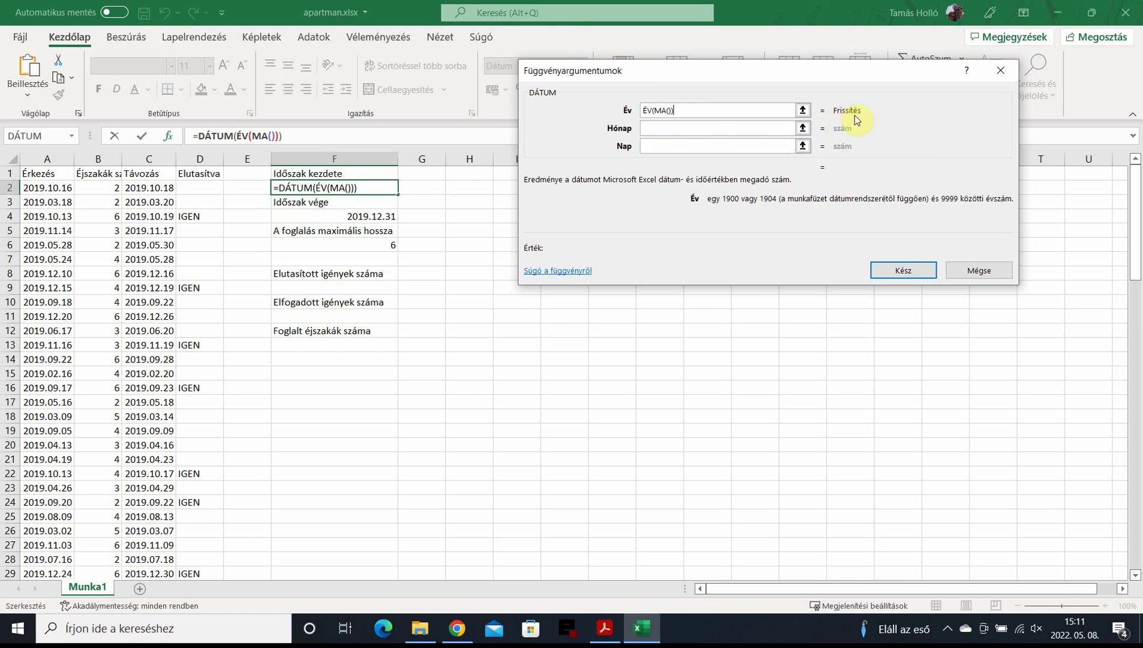
click(664, 128)
text(1)
click(655, 145)
text(1)
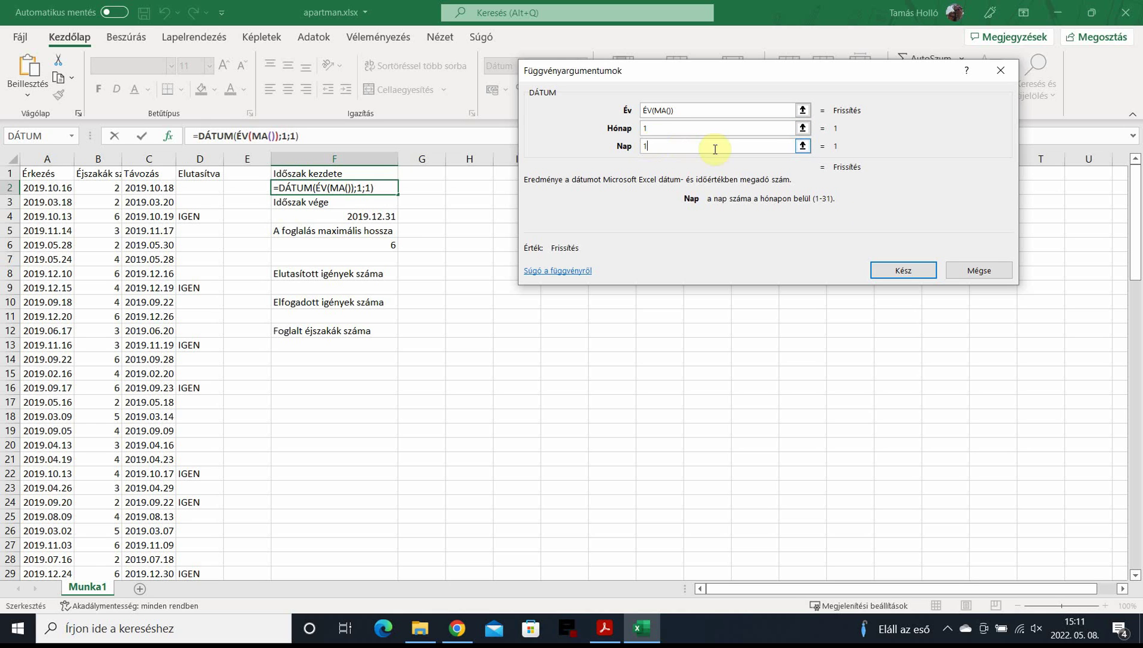
click(904, 271)
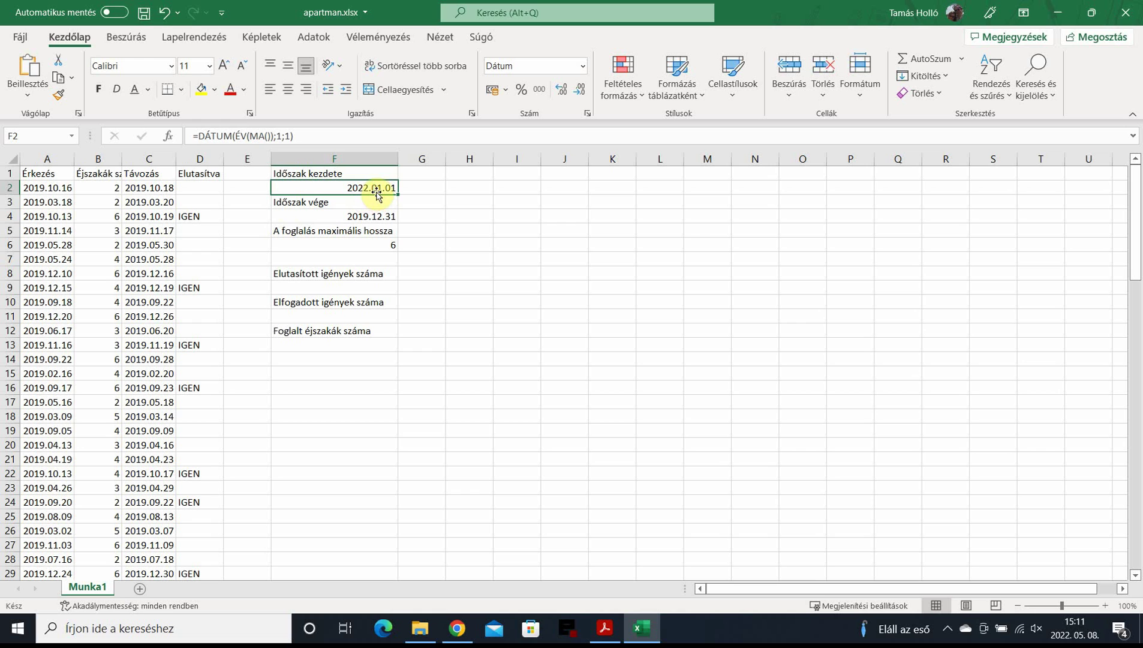
Step: Copy the F2 date formula into F4 with Hónap changed to 12 and Nap to 31, and save the workbook
drag(372, 197, 366, 217)
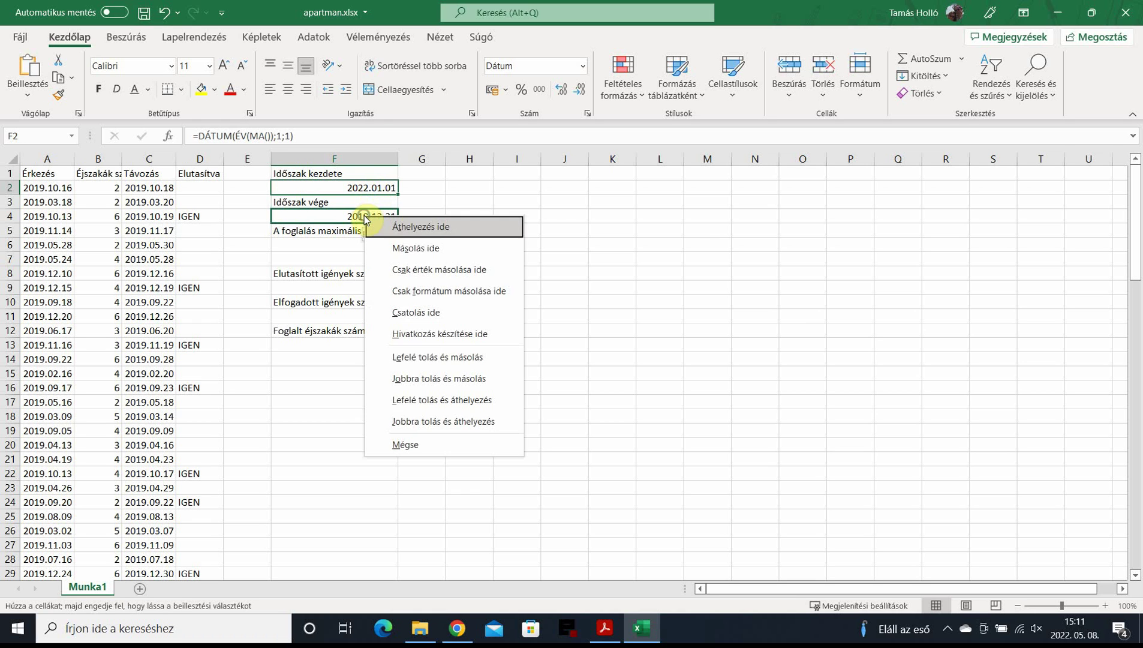
click(427, 249)
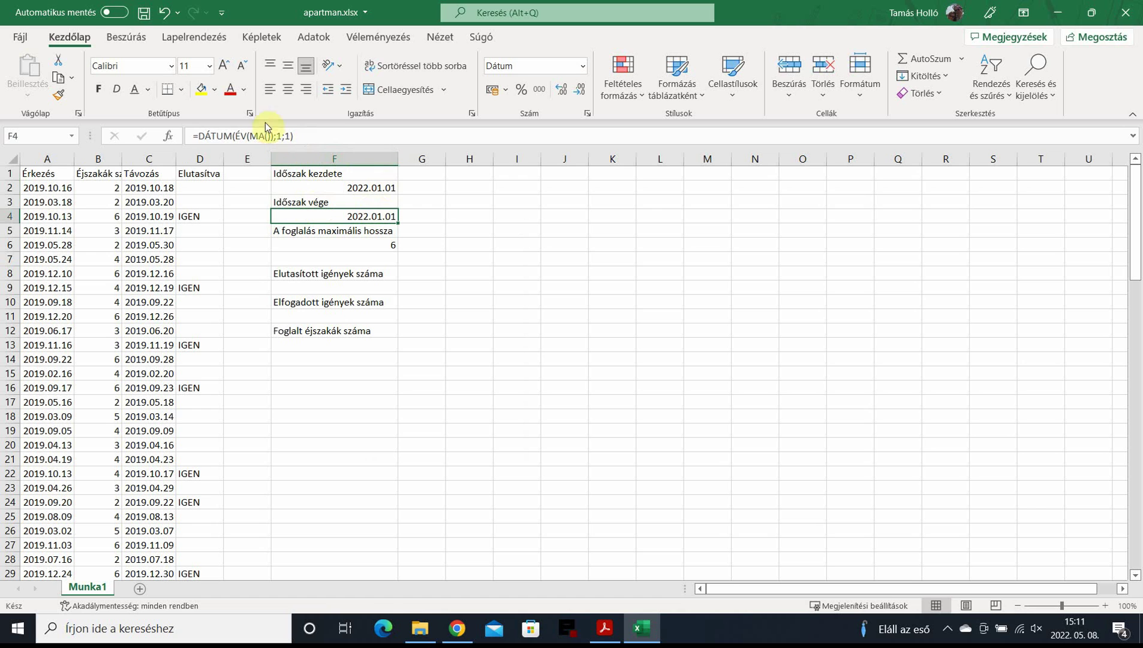
click(168, 135)
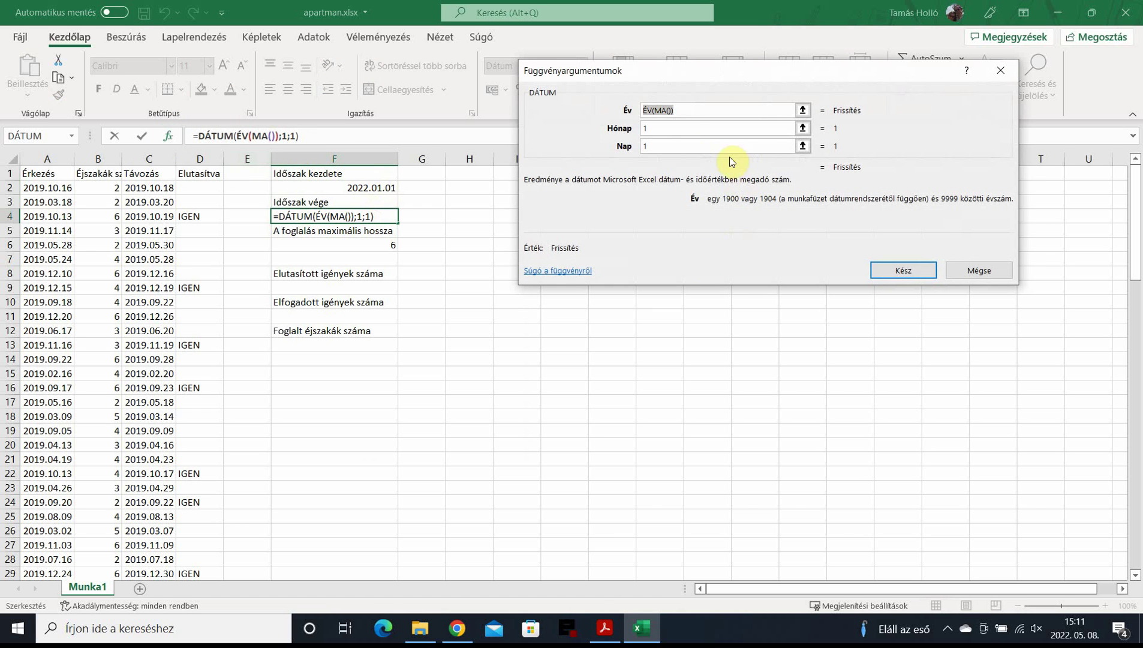
click(681, 129)
text(2)
key(Tab)
text(31)
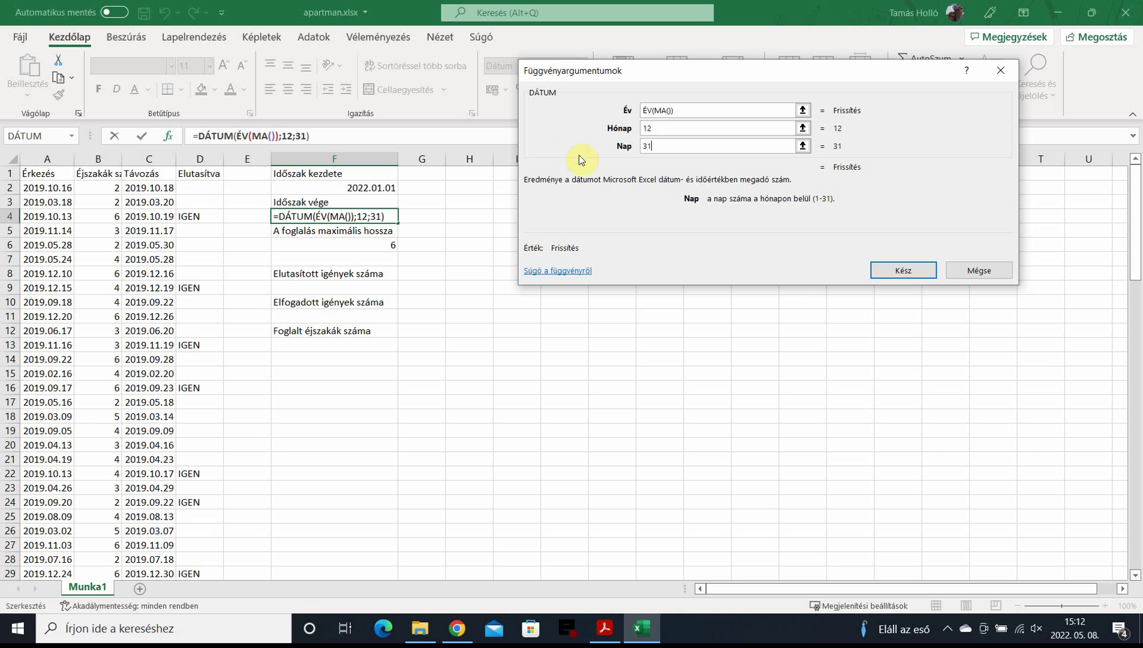
click(904, 272)
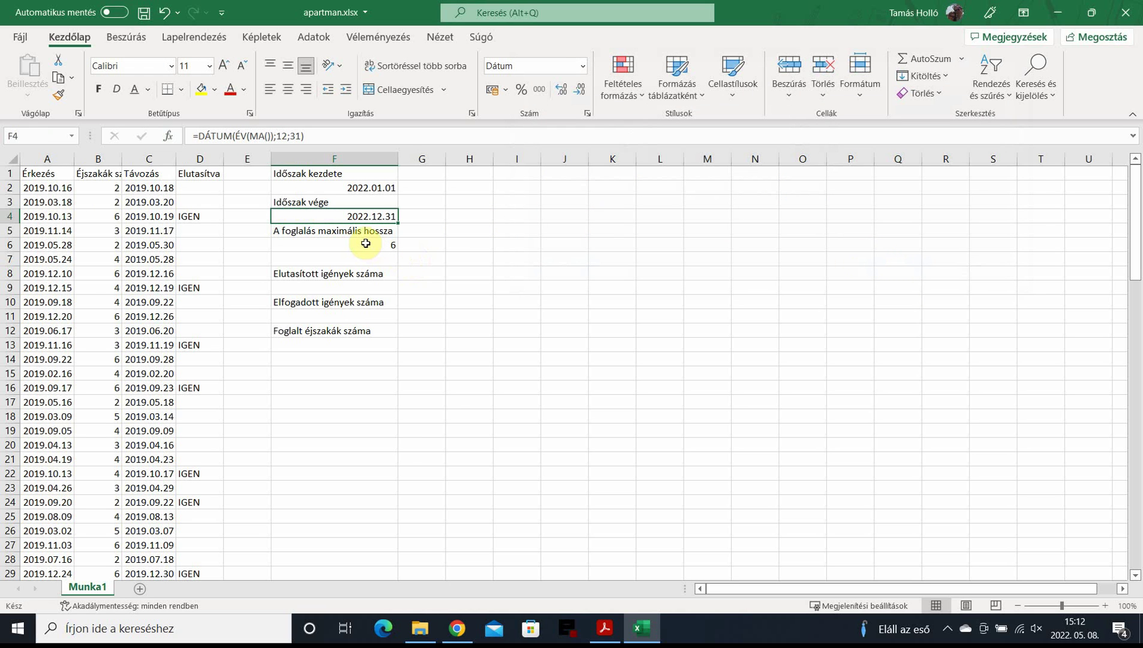
key(ctrl+s)
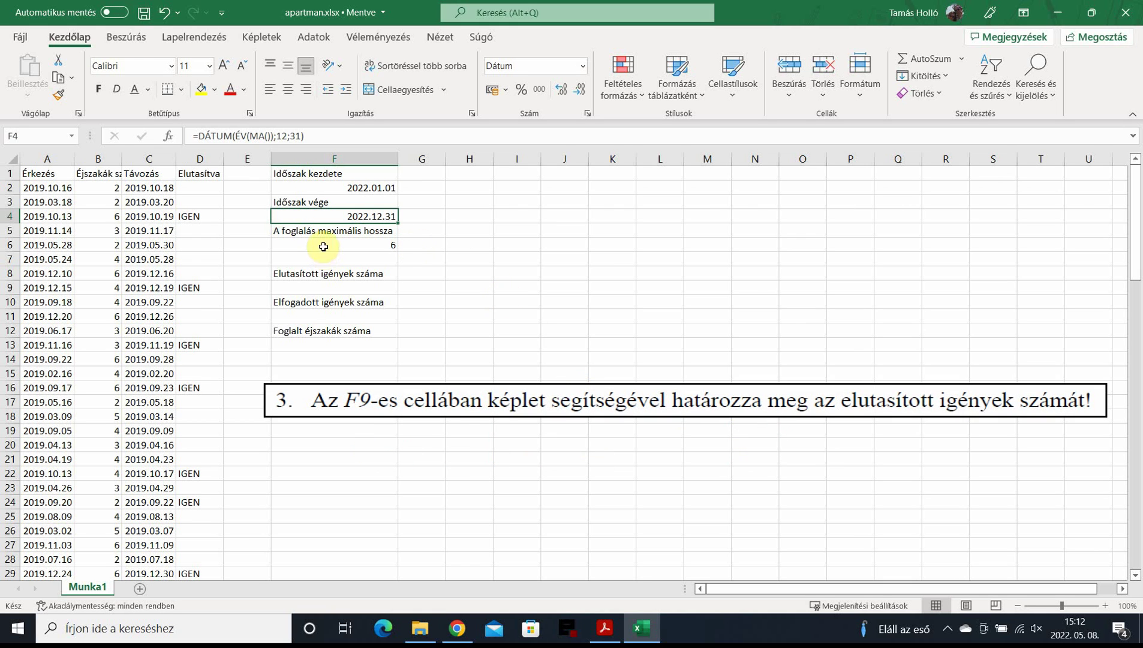
Step: Insert the DARABTELI function in cell F9 to count the rejected requests marked in the Elutasítva column
key(Down)
key(Down)
key(Down)
key(Down)
key(Down)
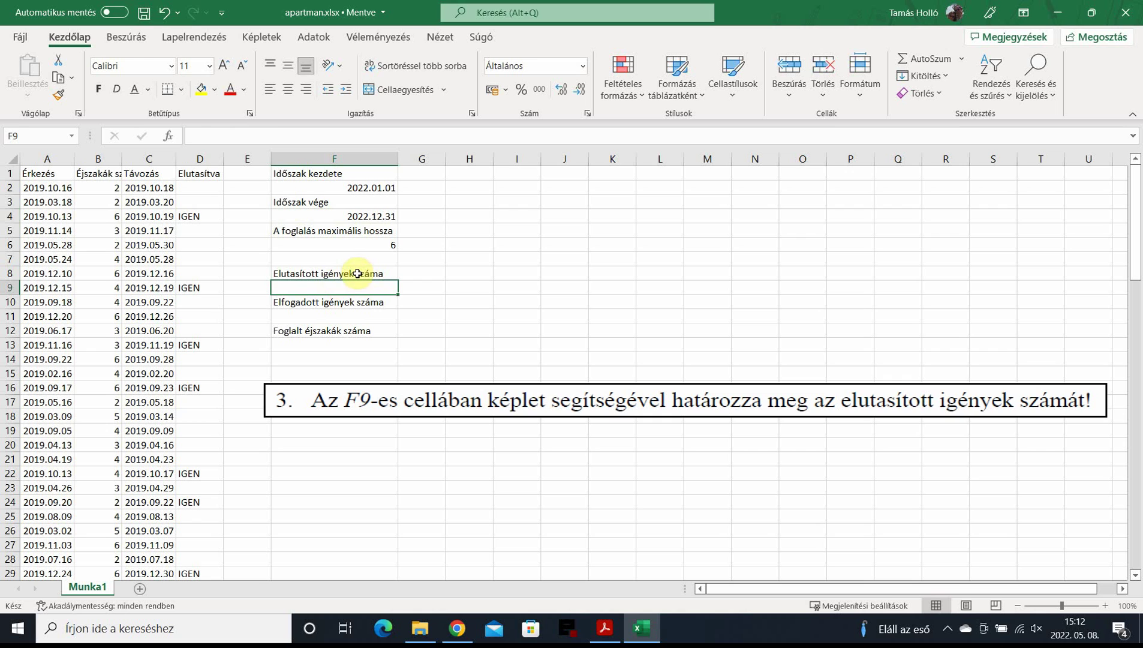
click(199, 213)
click(199, 288)
click(349, 291)
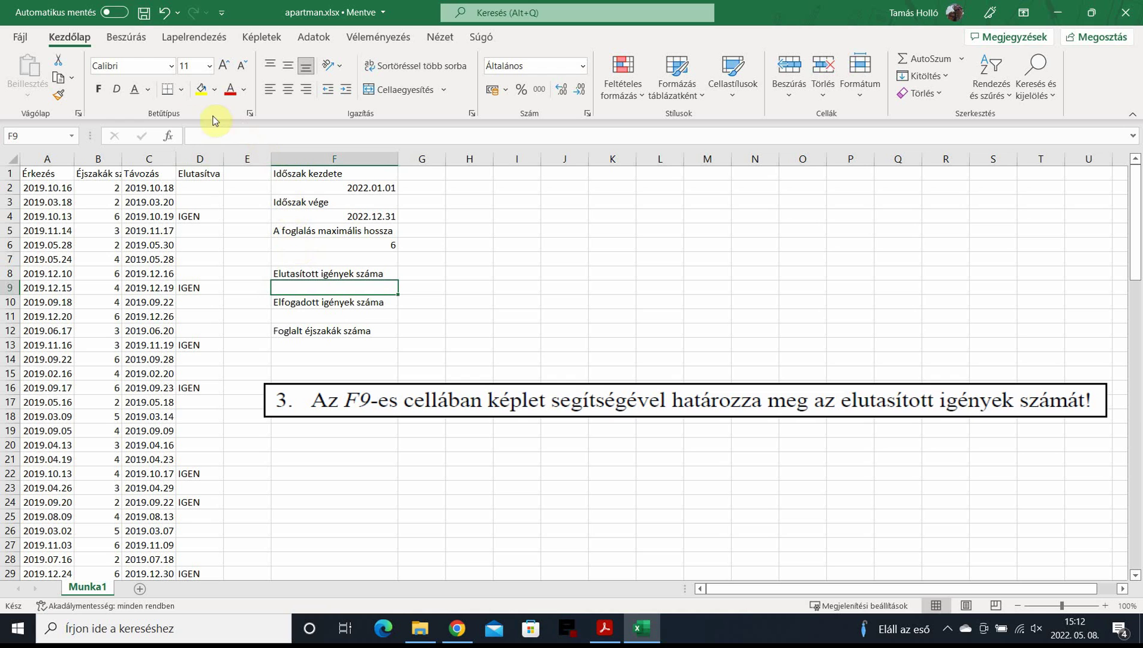
click(170, 138)
click(618, 166)
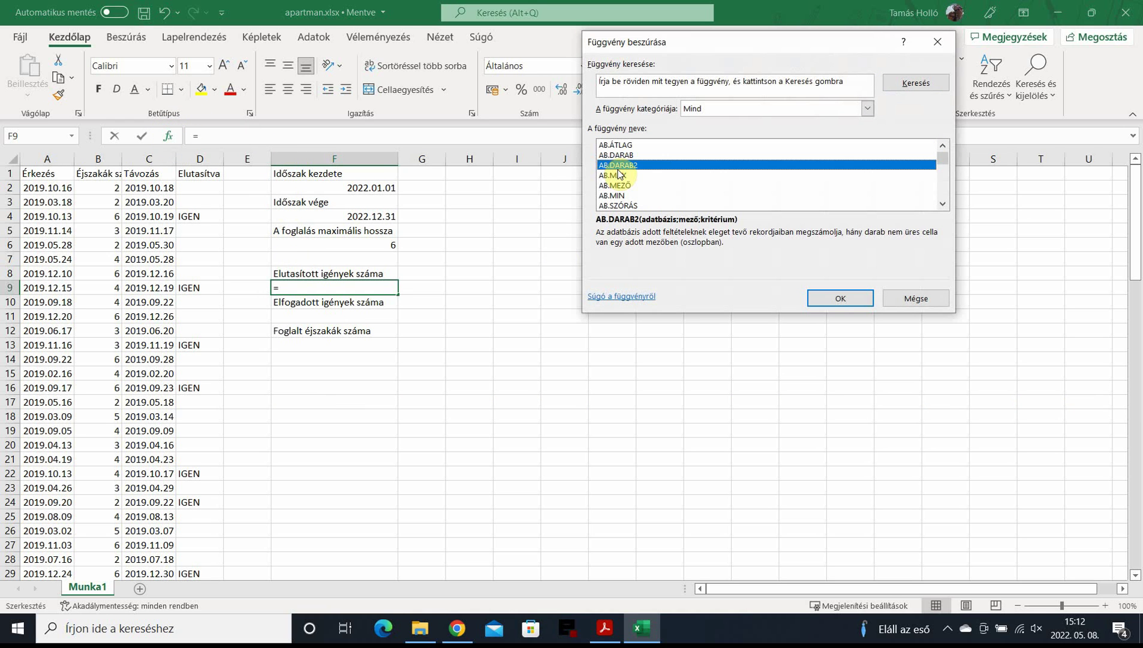
key(d)
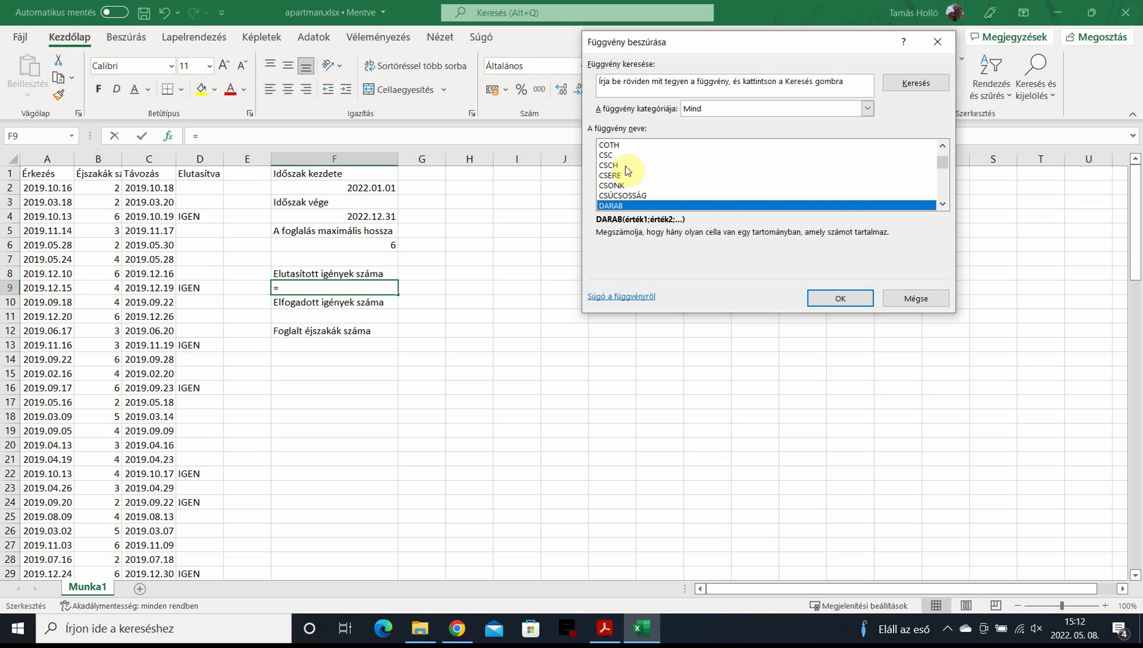
scroll(626, 173, down, 1)
click(629, 205)
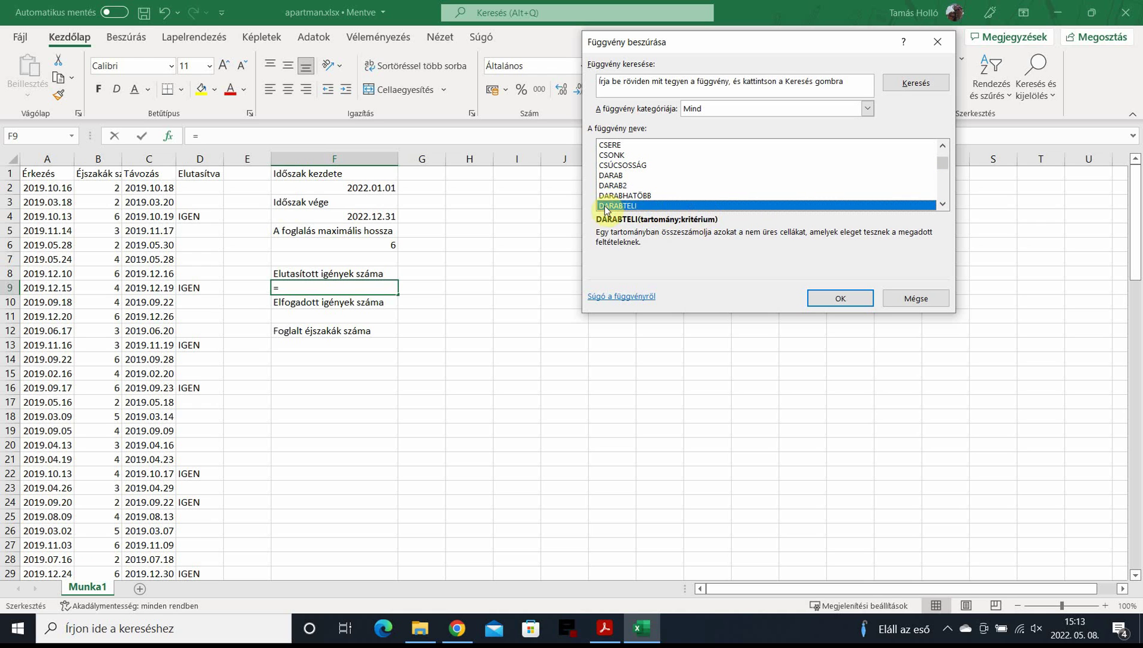
click(852, 297)
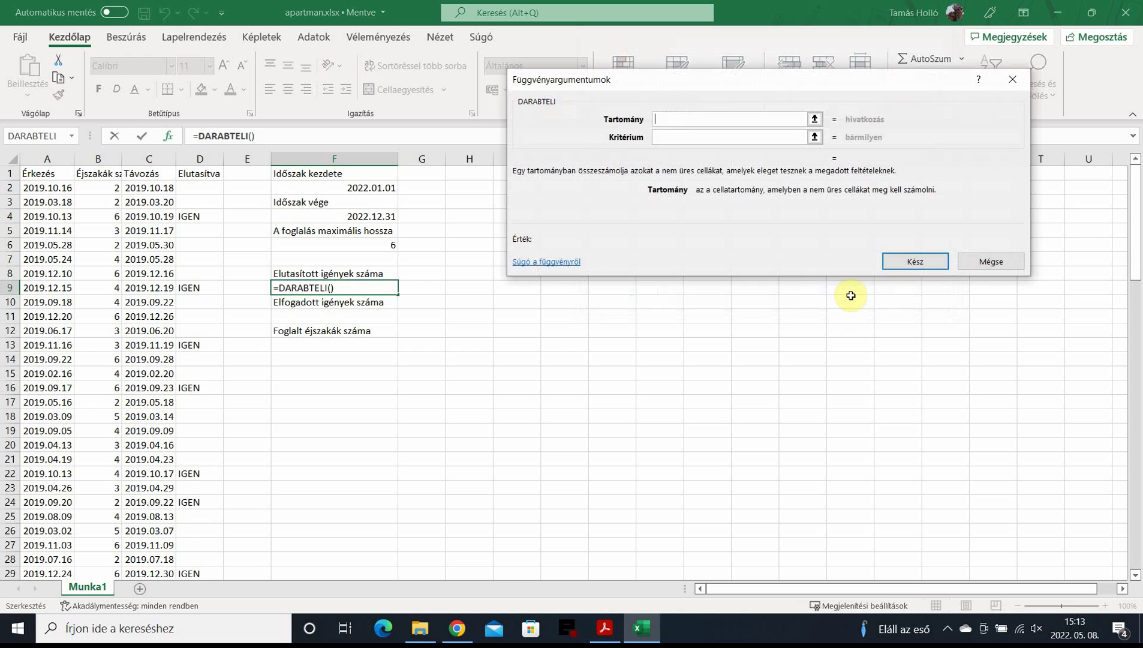
Step: Complete DARABTELI in F9 with Tartomány D2:D101 and Kritérium IGEN, and save the workbook
click(206, 187)
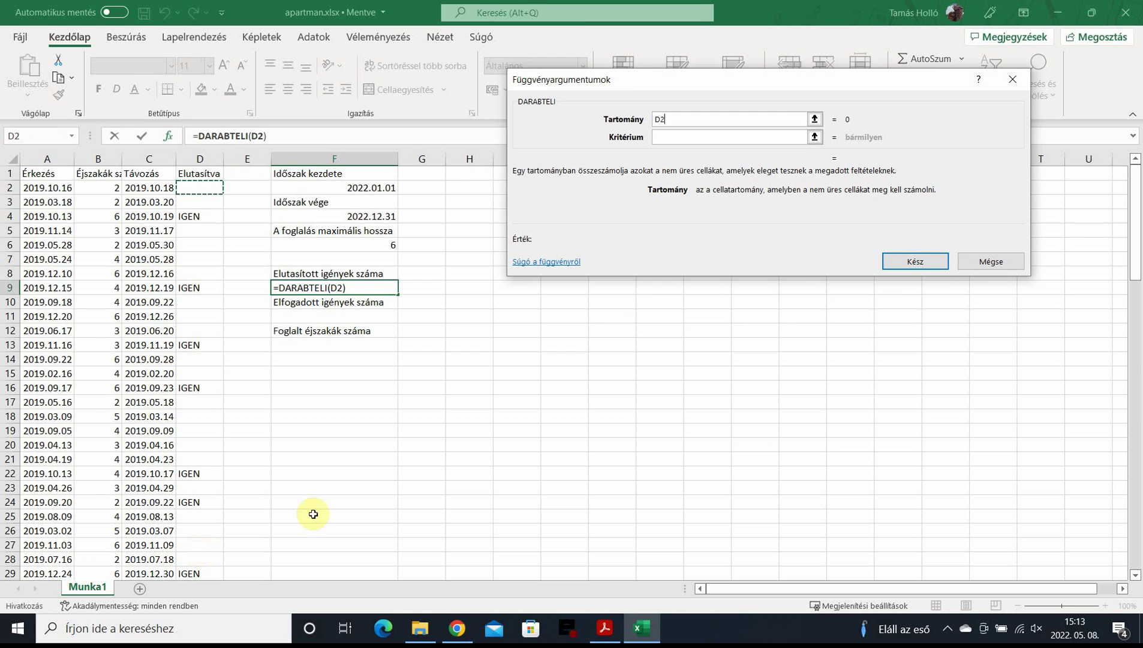
drag(1135, 259, 1139, 550)
scroll(368, 451, down, 7)
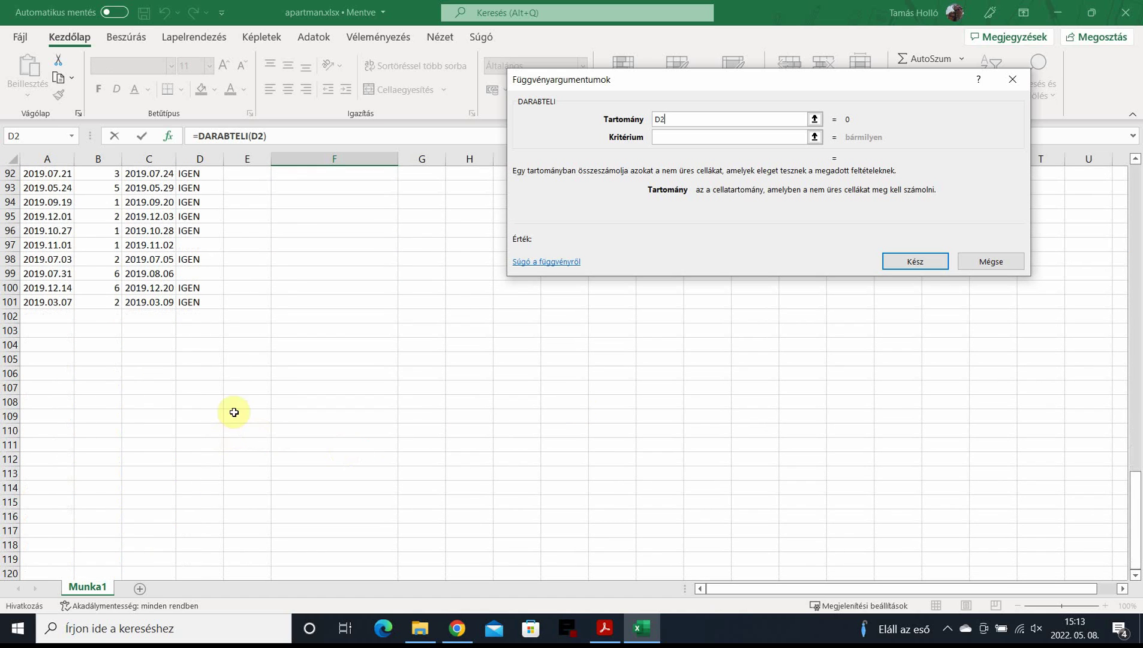
drag(213, 295, 201, 189)
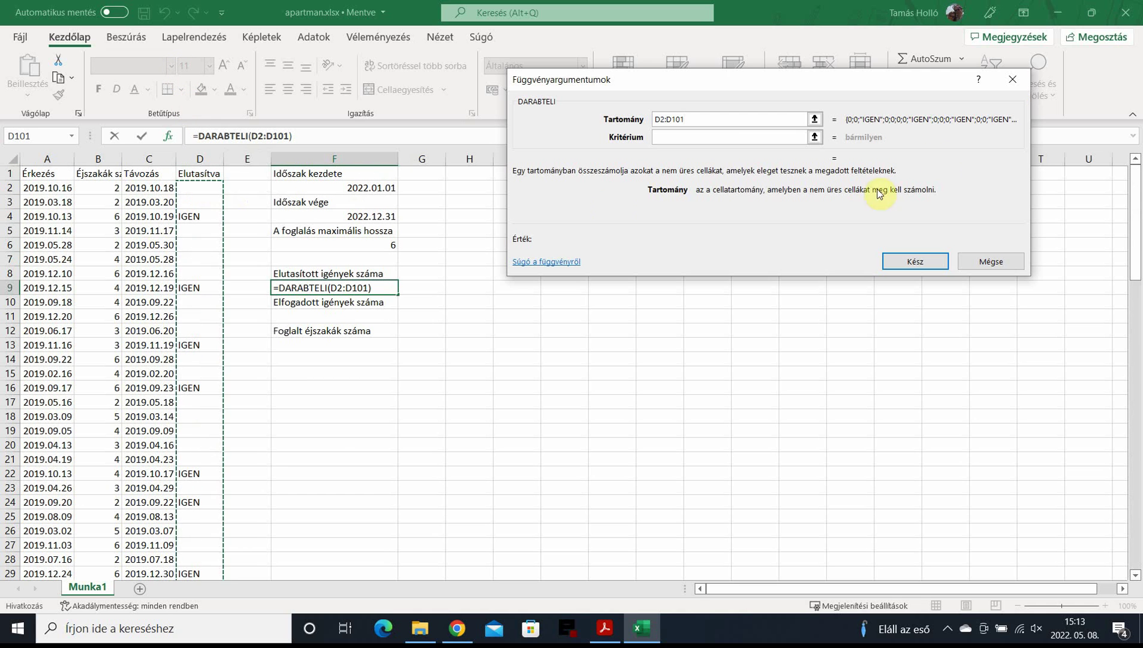
click(713, 137)
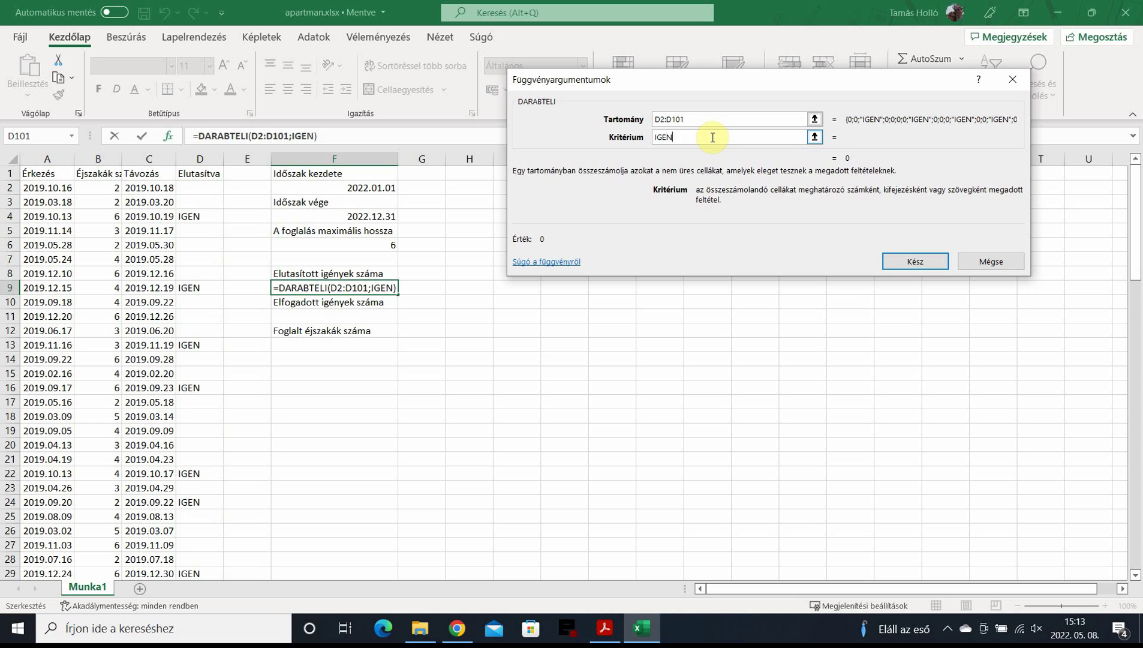
text(IGEN)
key(Return)
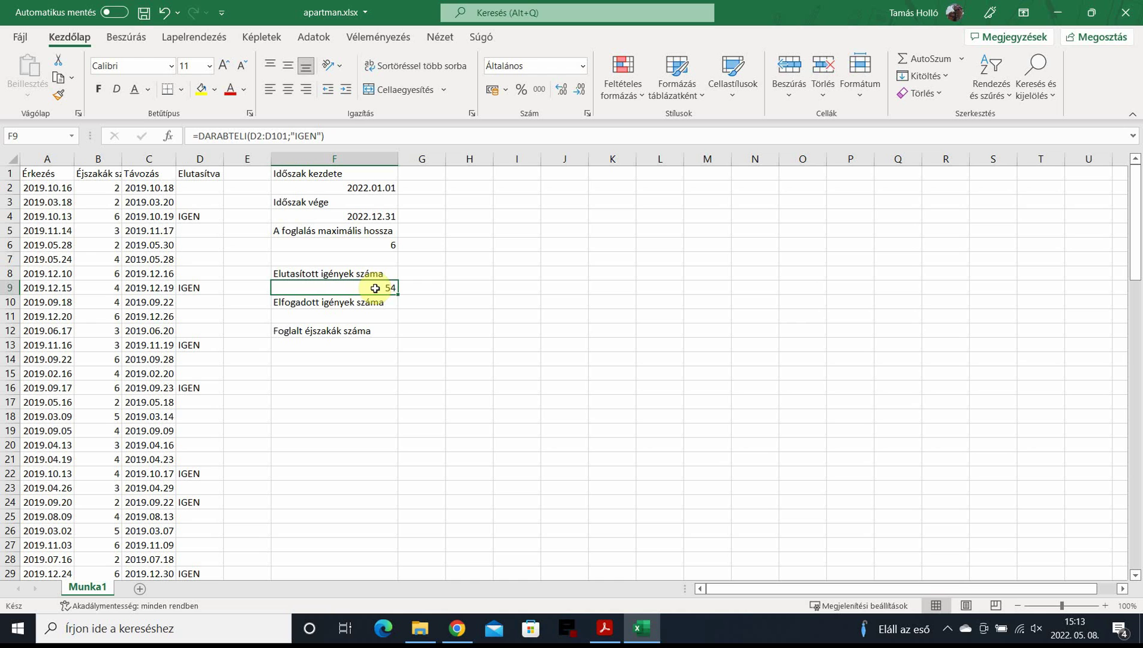
key(ctrl+s)
Step: Insert the DARABÜRES function in cell F11 to count the accepted requests
click(359, 318)
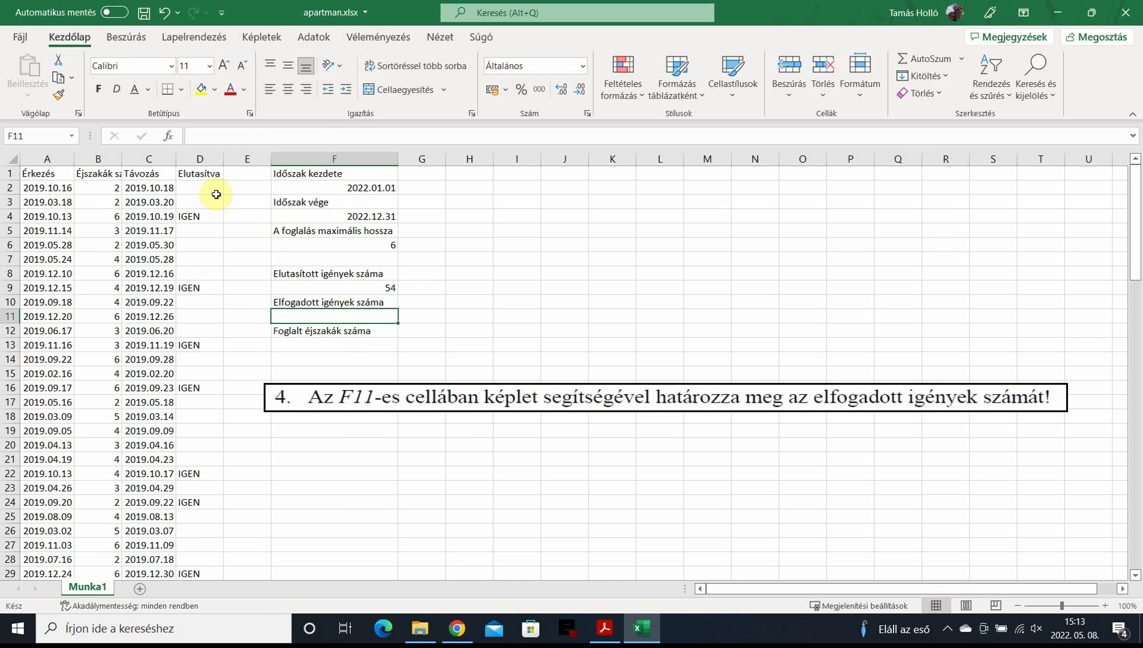
click(177, 136)
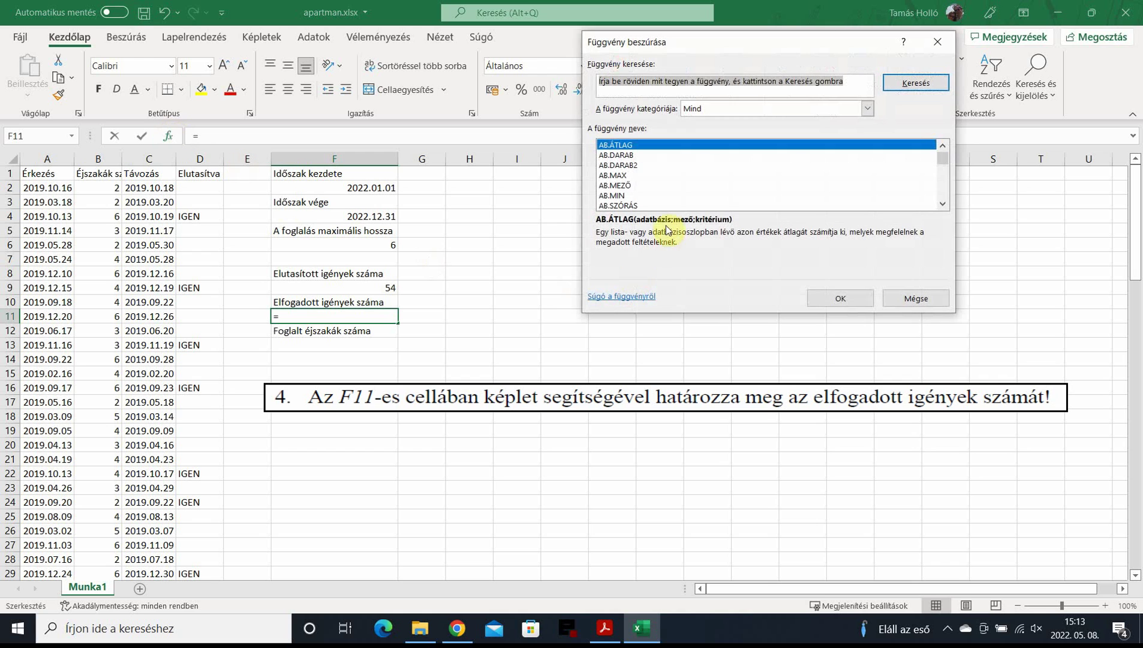
click(622, 177)
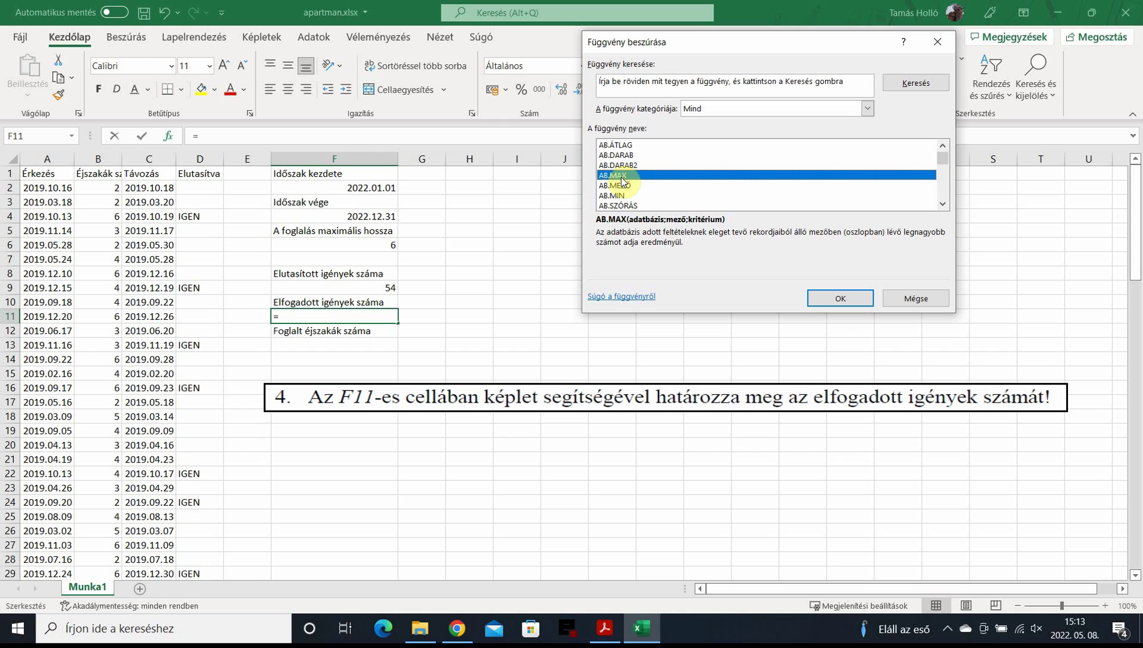
key(d)
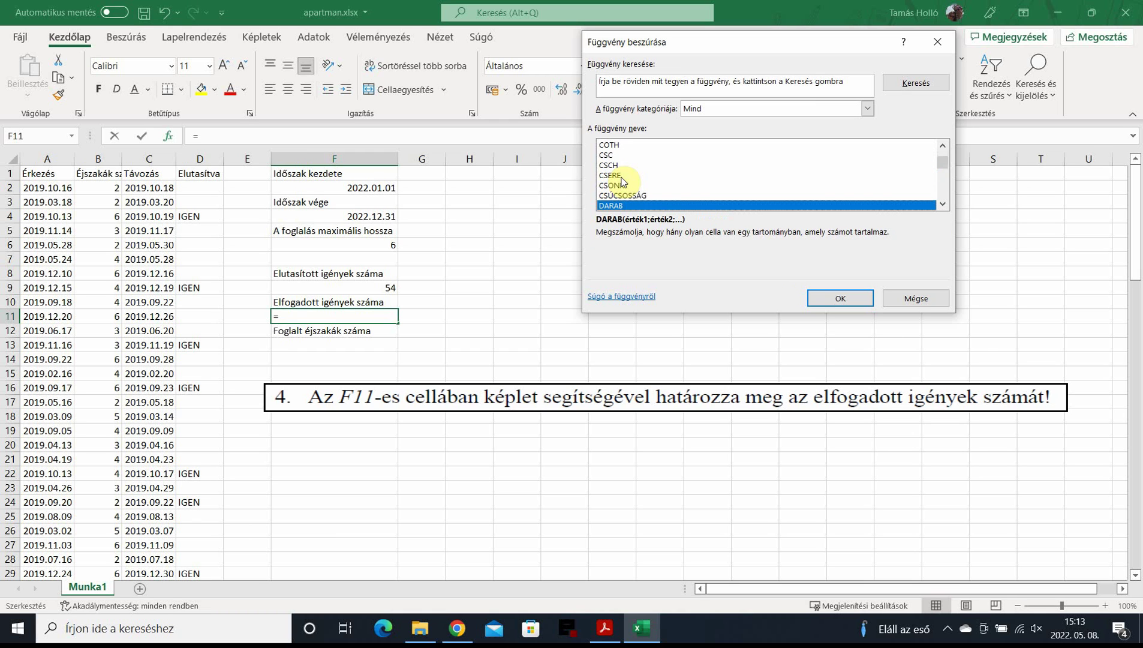
scroll(660, 186, down, 1)
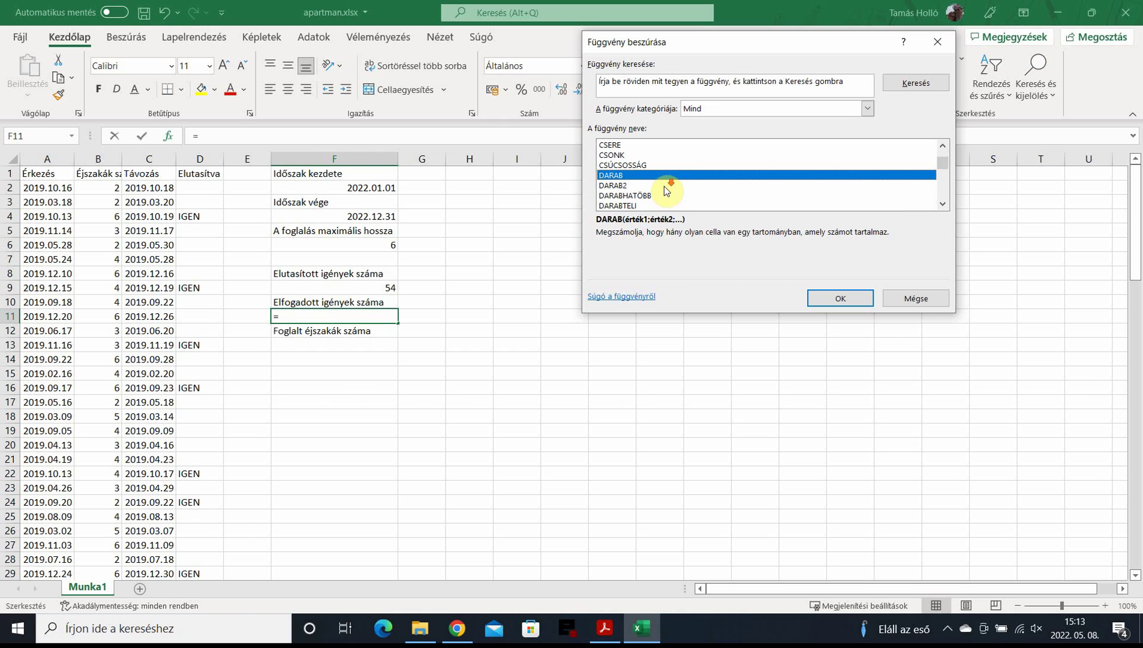
scroll(660, 186, down, 1)
click(638, 185)
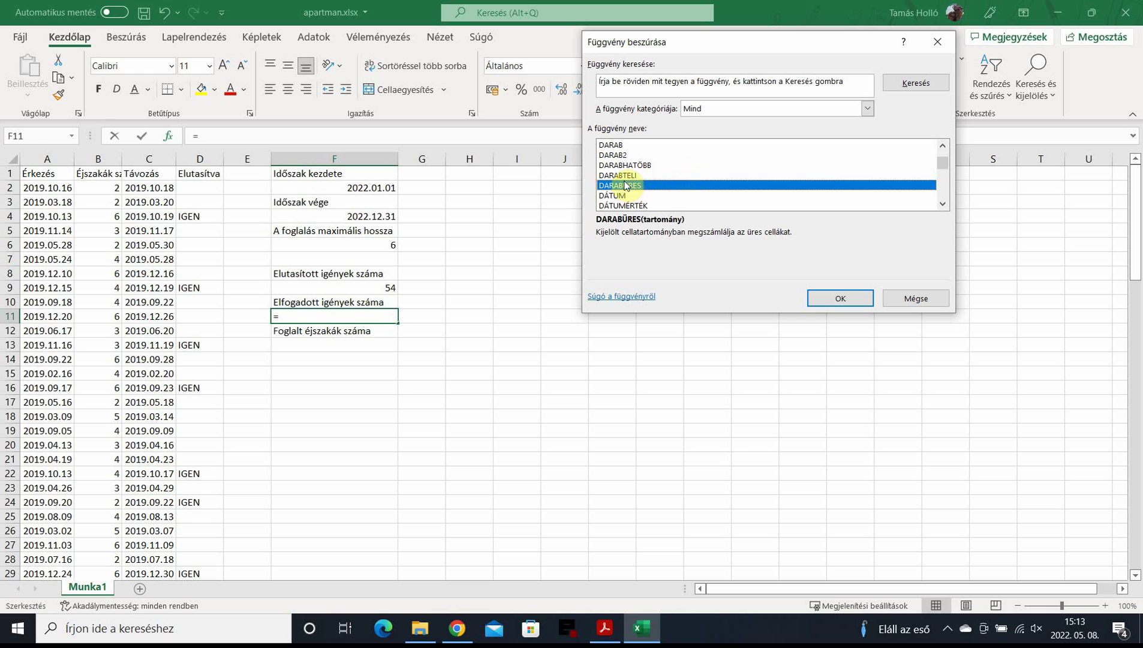
click(834, 296)
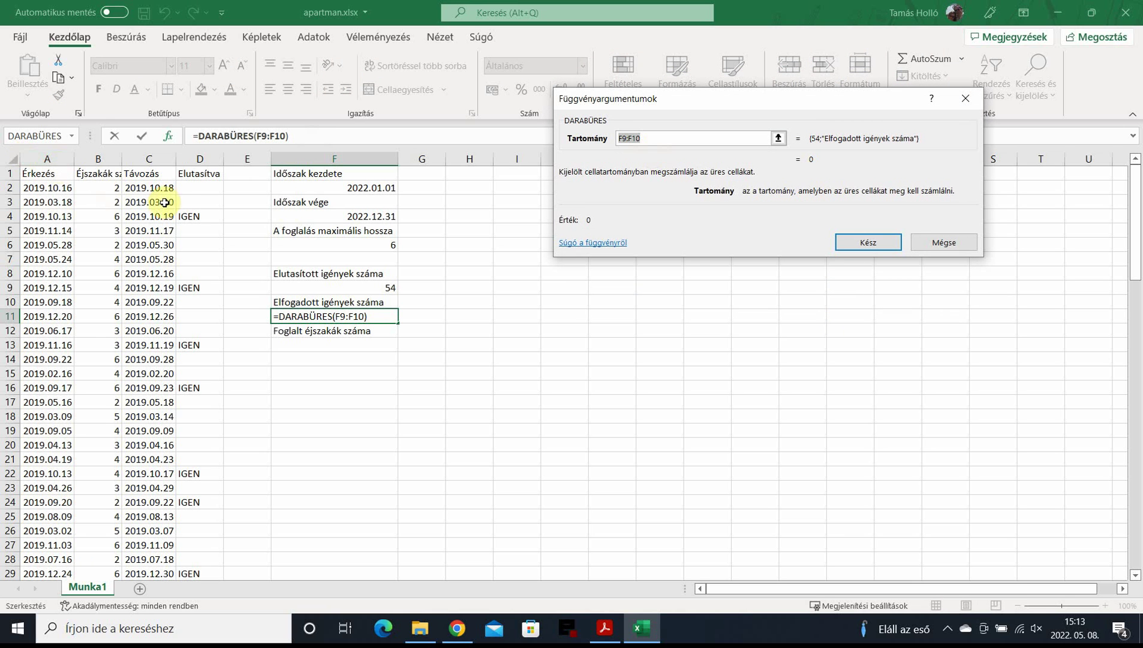
Step: Complete DARABÜRES in F11 with Tartomány D2:D101, and save the workbook
drag(196, 187, 219, 540)
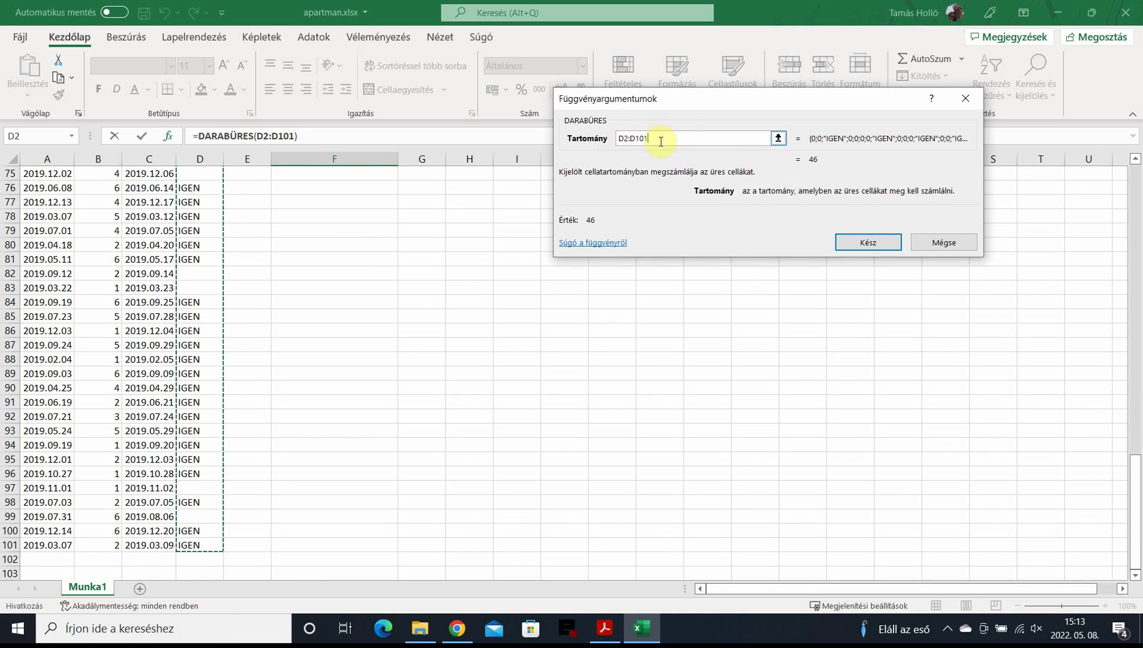
click(868, 242)
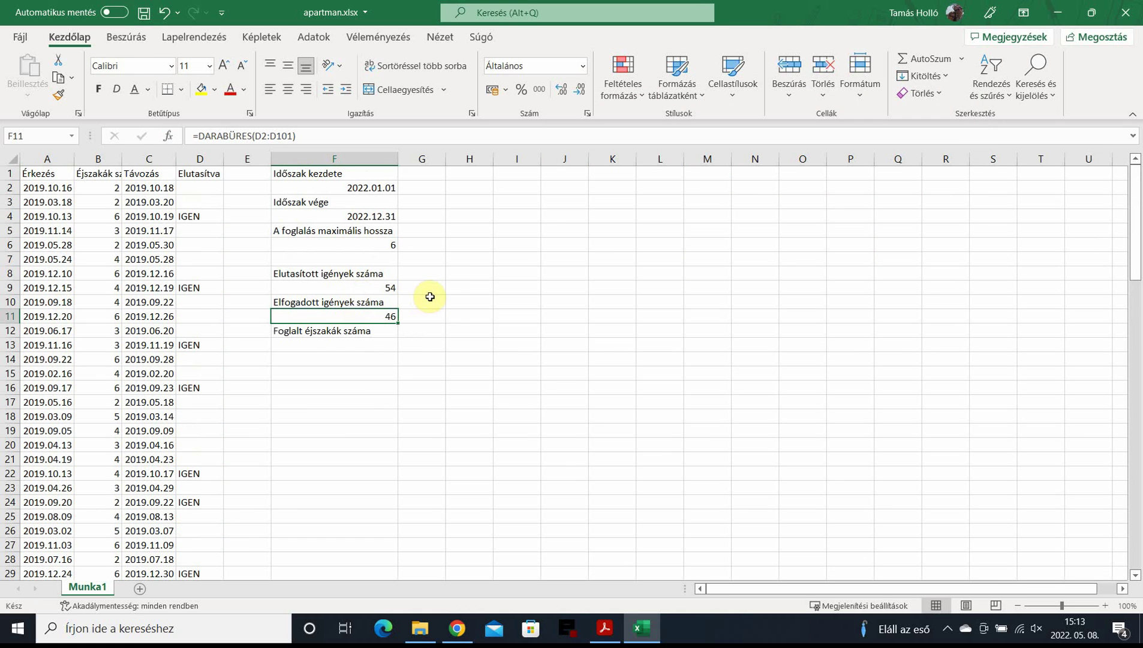
key(ctrl+s)
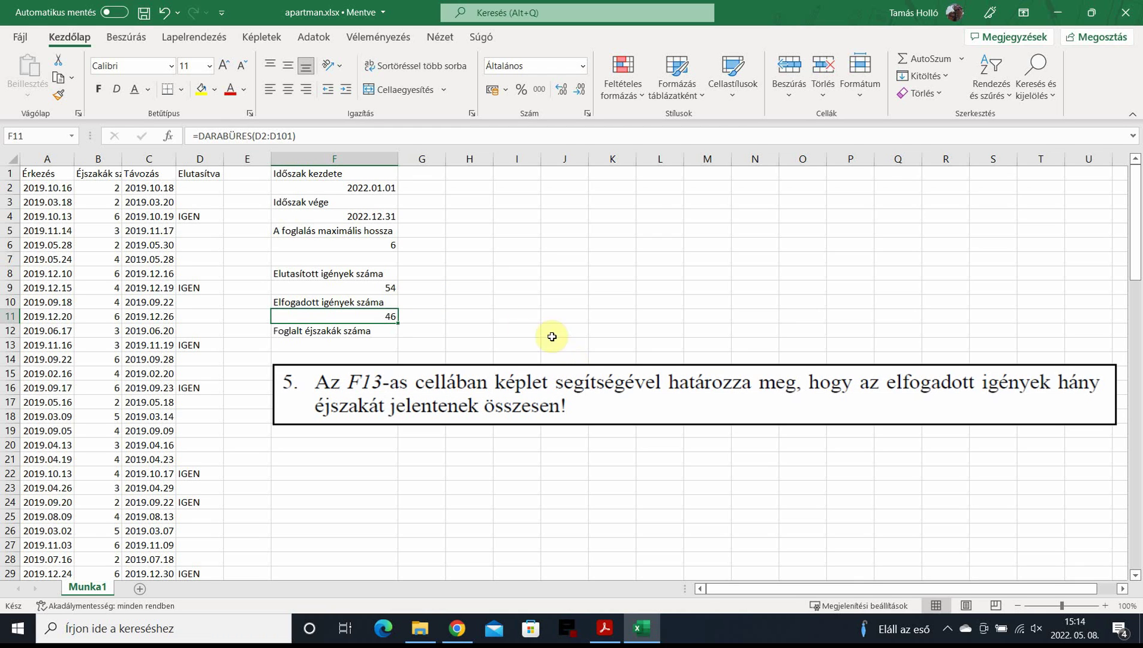
Step: Insert the SZUMHA function in cell F13 to total the nights of the accepted requests
click(358, 347)
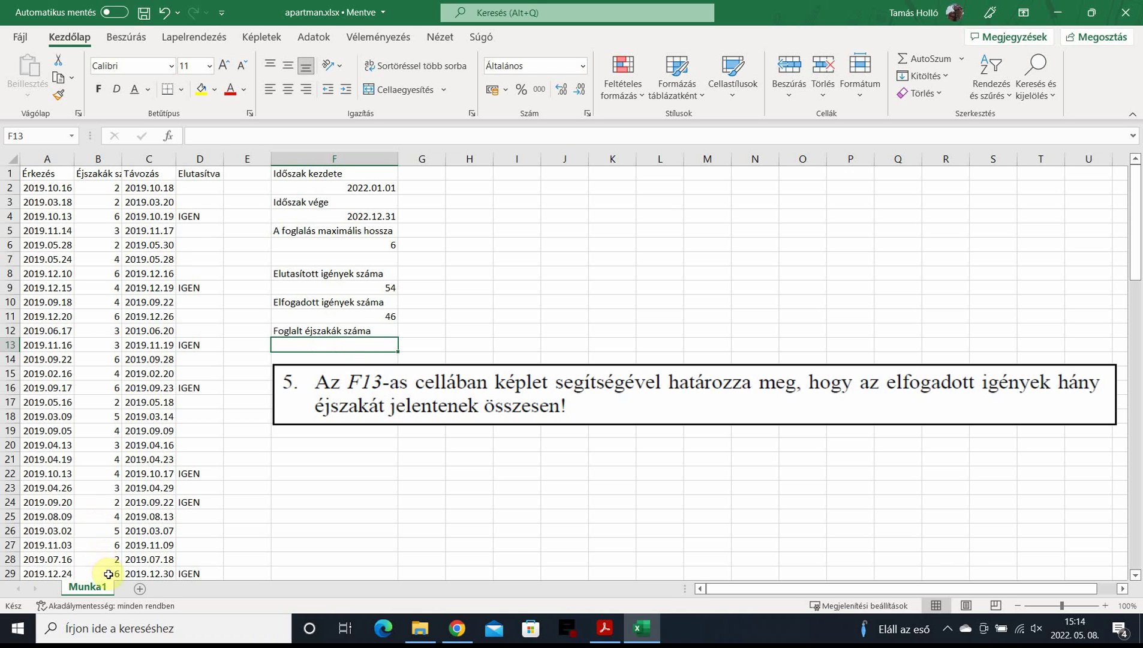
scroll(85, 507, down, 10)
scroll(87, 502, up, 10)
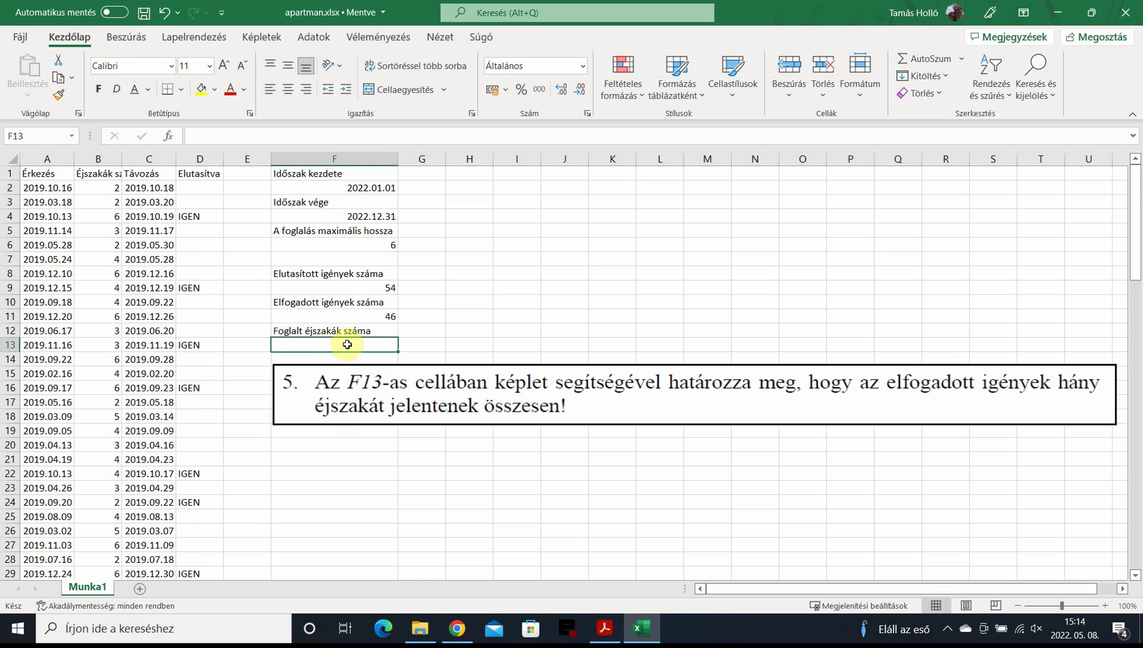
click(168, 136)
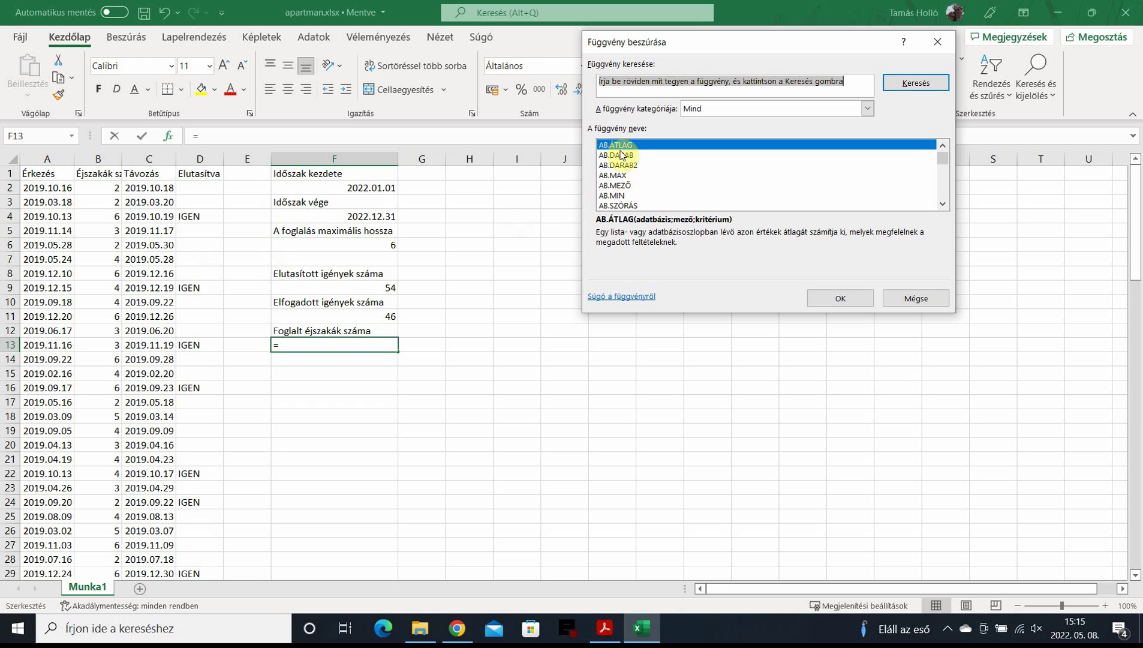
click(624, 166)
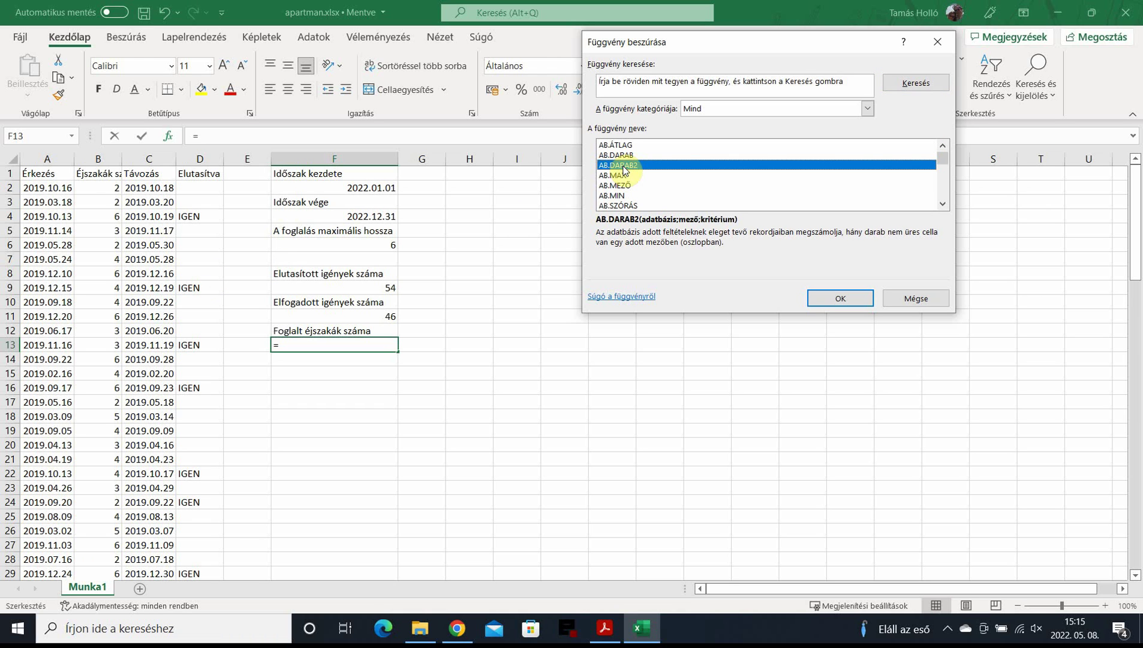
text(sz)
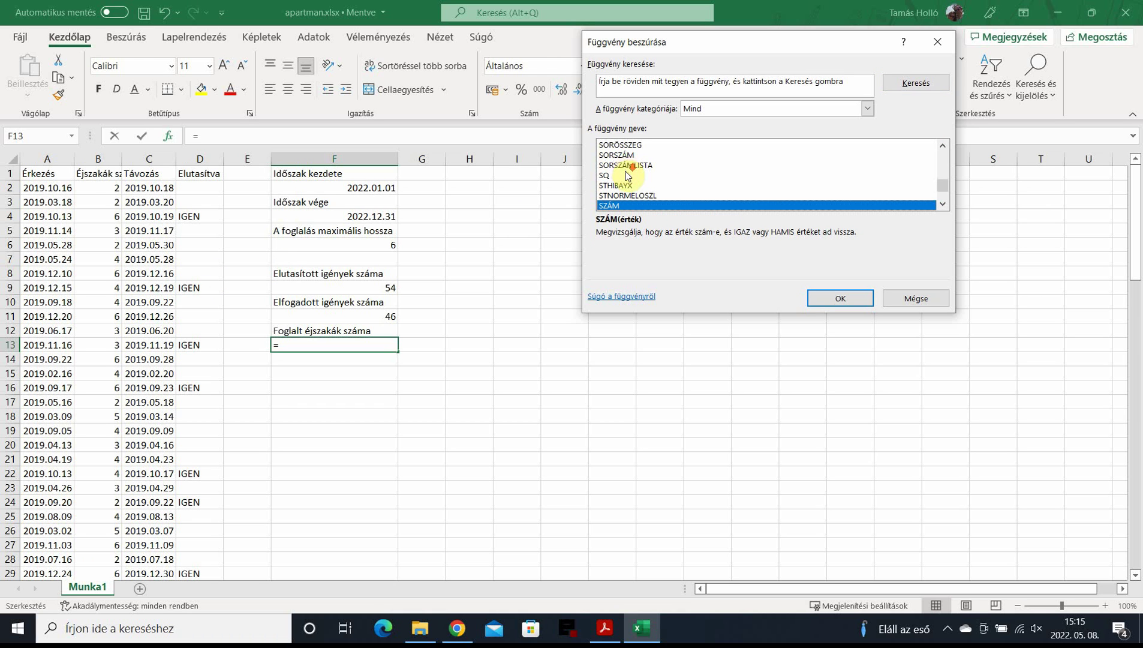
scroll(630, 177, down, 6)
scroll(637, 183, down, 4)
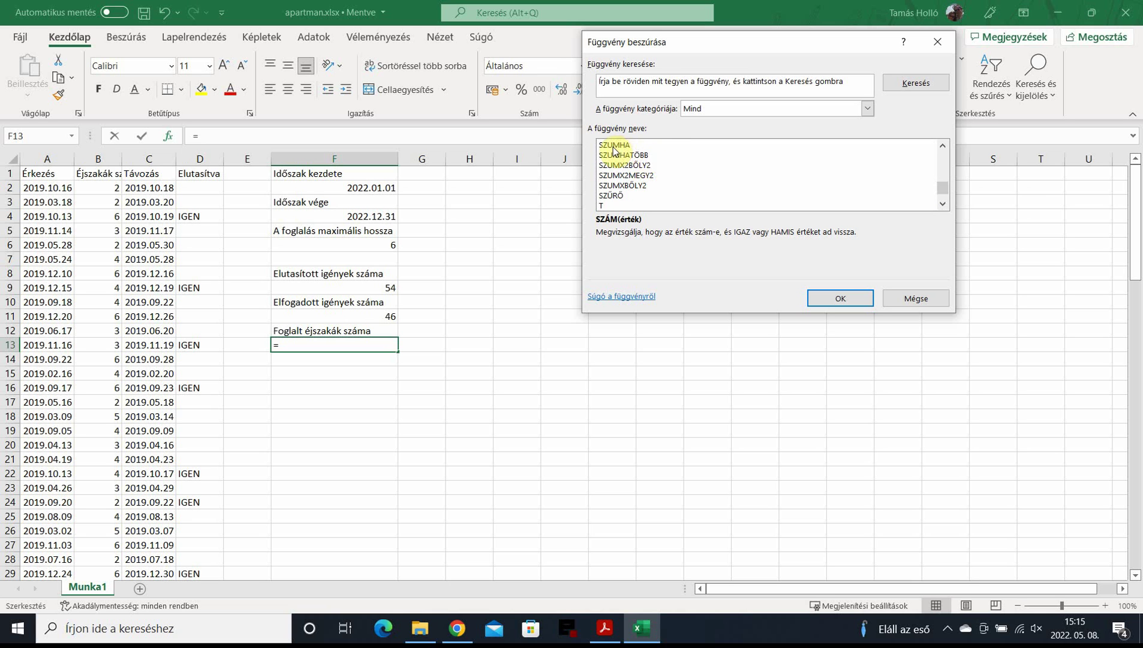
click(617, 145)
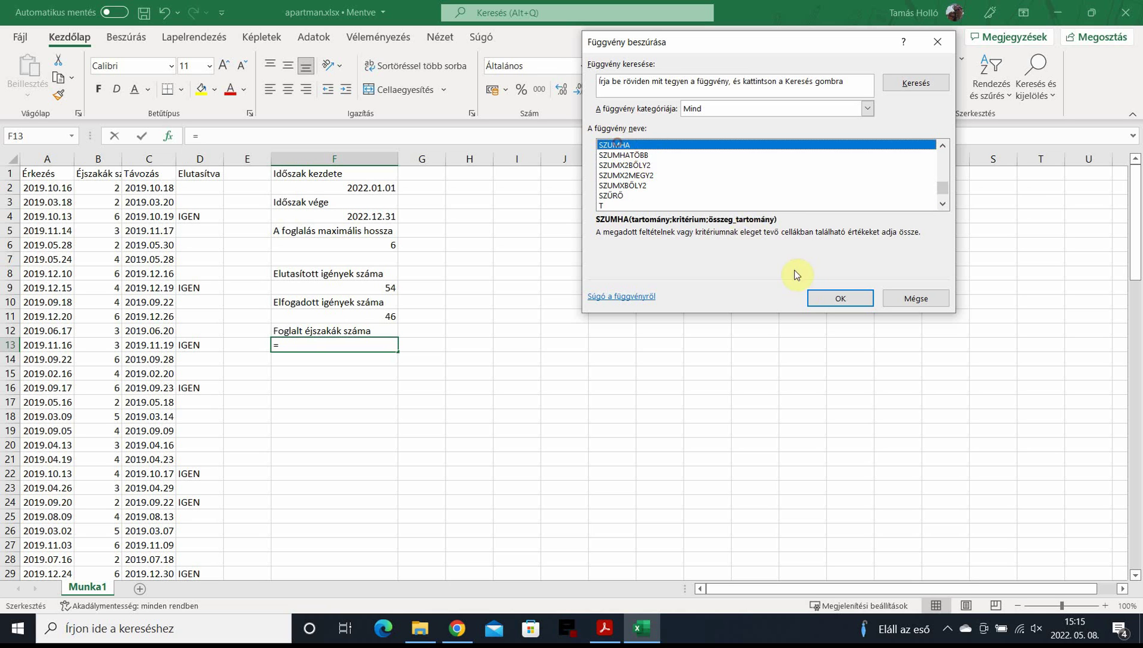
click(840, 297)
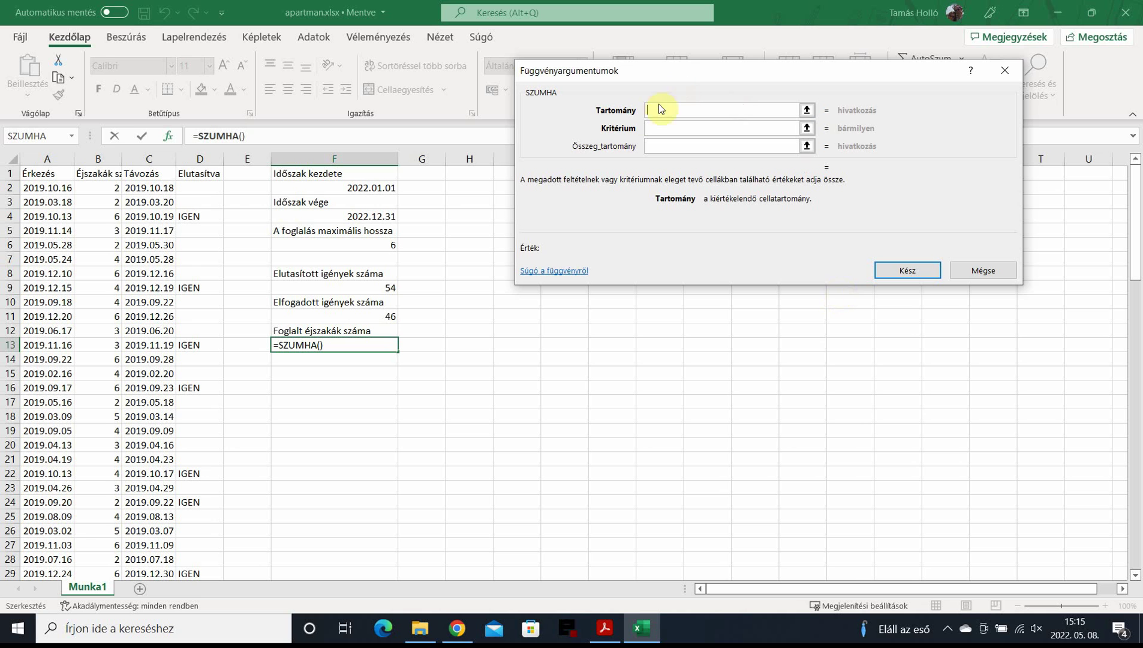
Step: Complete SZUMHA in F13 with Tartomány D2:D101, an empty-string Kritérium "" and Összeg_tartomány B2:B101
click(204, 189)
drag(200, 186, 206, 543)
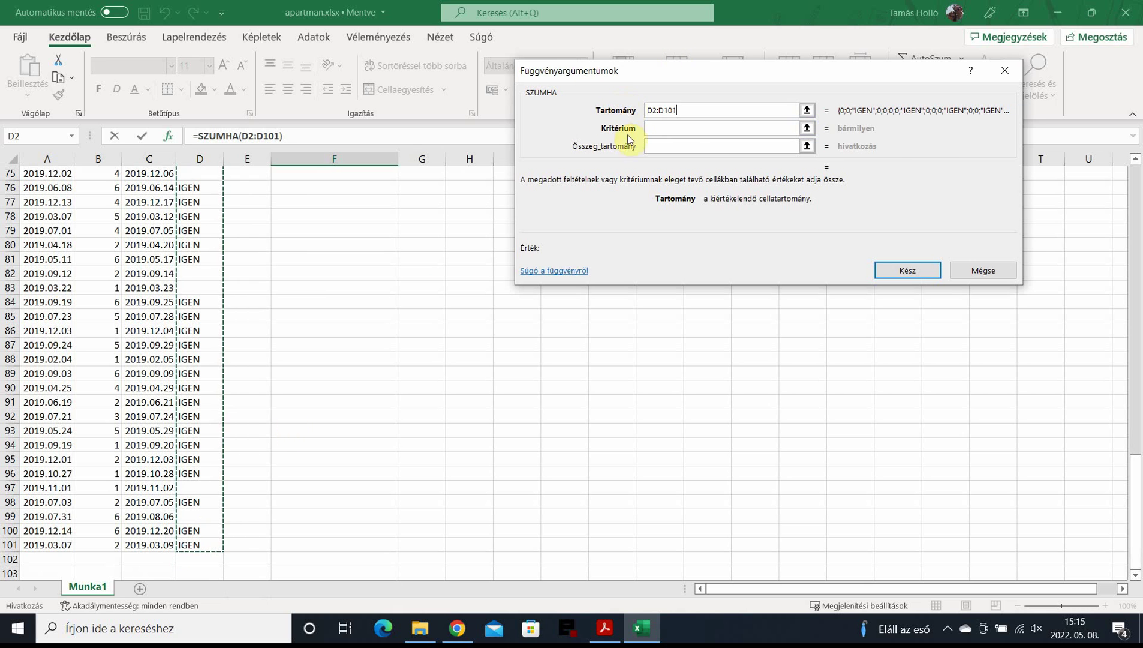
click(676, 127)
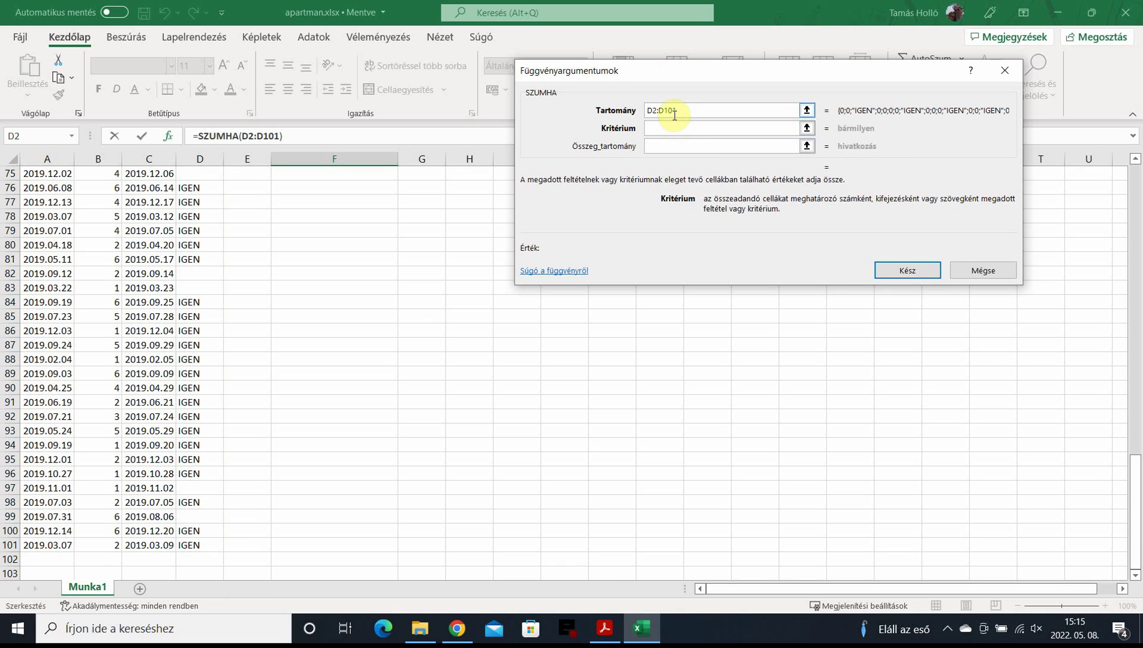
text("")
click(659, 146)
scroll(99, 183, up, 20)
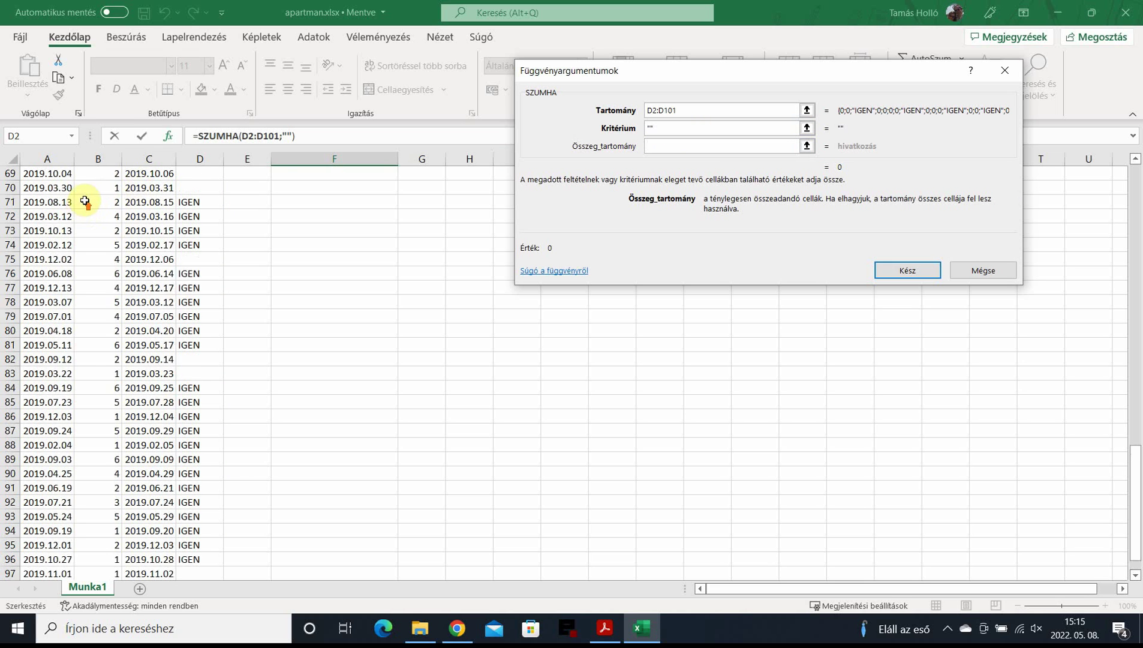
drag(99, 183, 105, 555)
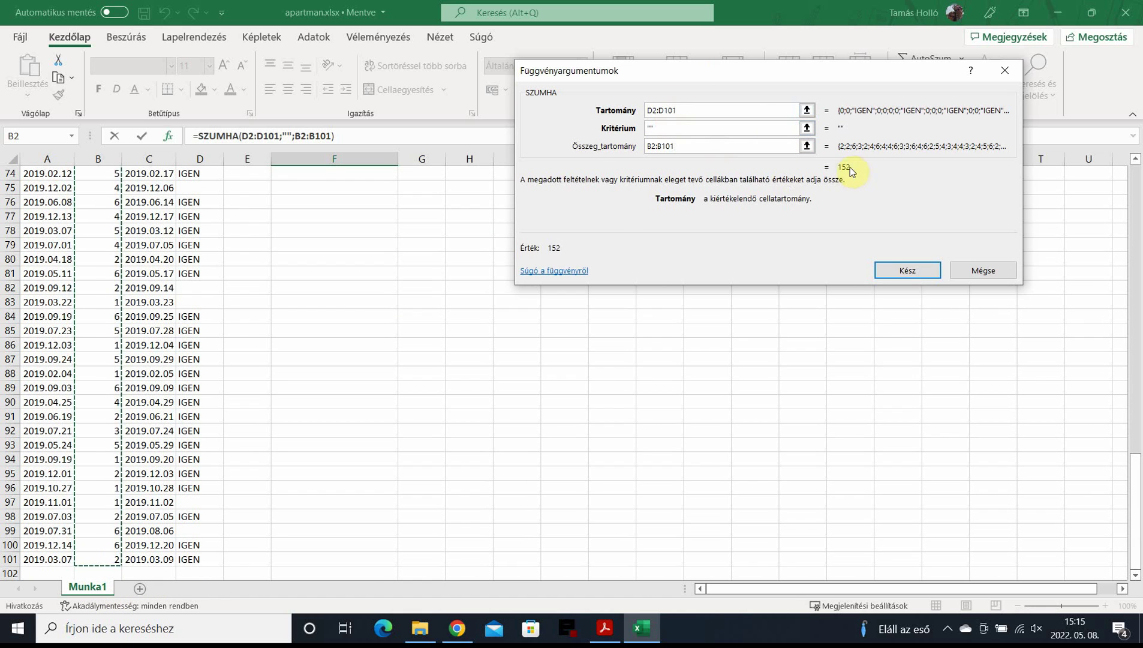
click(923, 271)
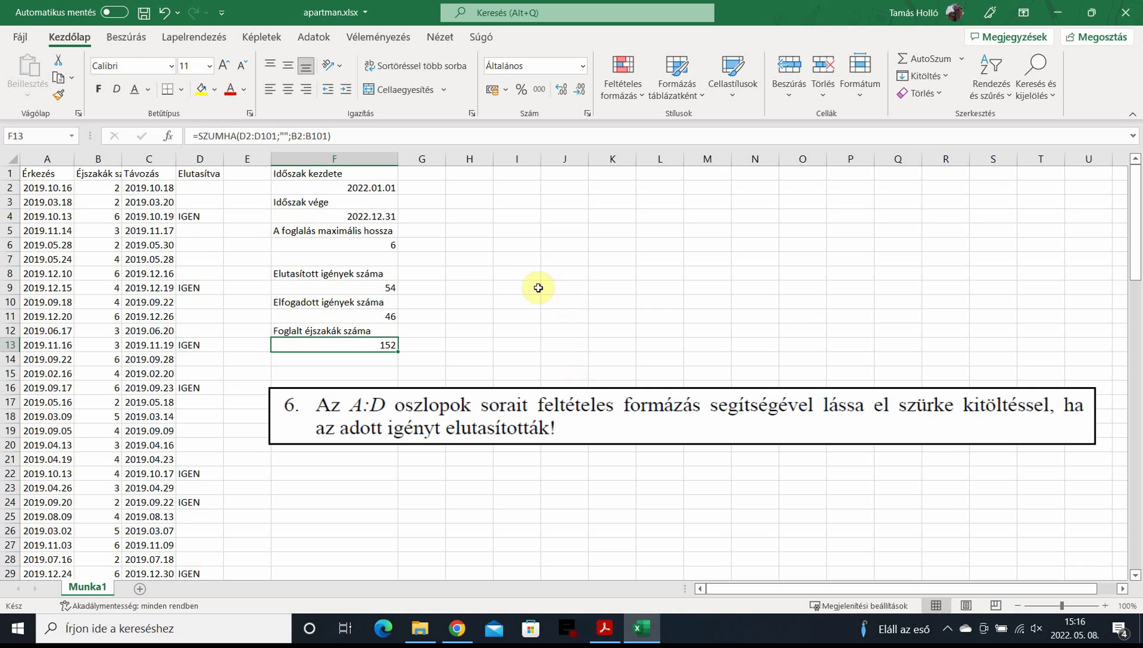
Step: Start a Szövegtartalom conditional formatting rule on A2:D101 for cells containing the text IGEN
click(54, 187)
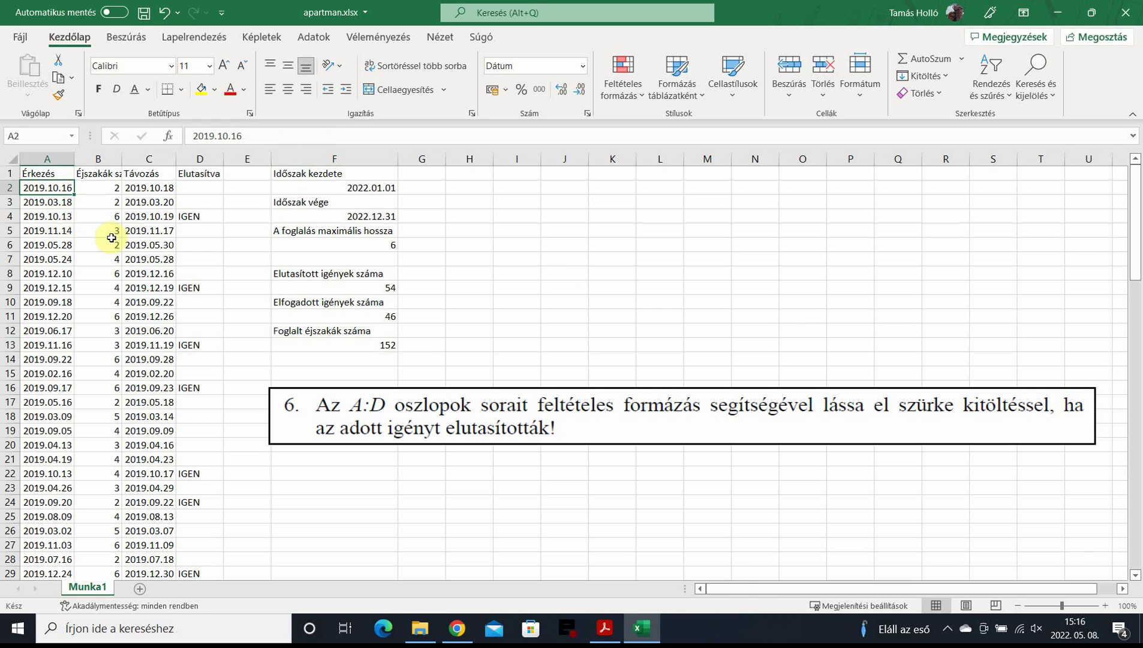
drag(40, 187, 188, 540)
scroll(184, 306, up, 20)
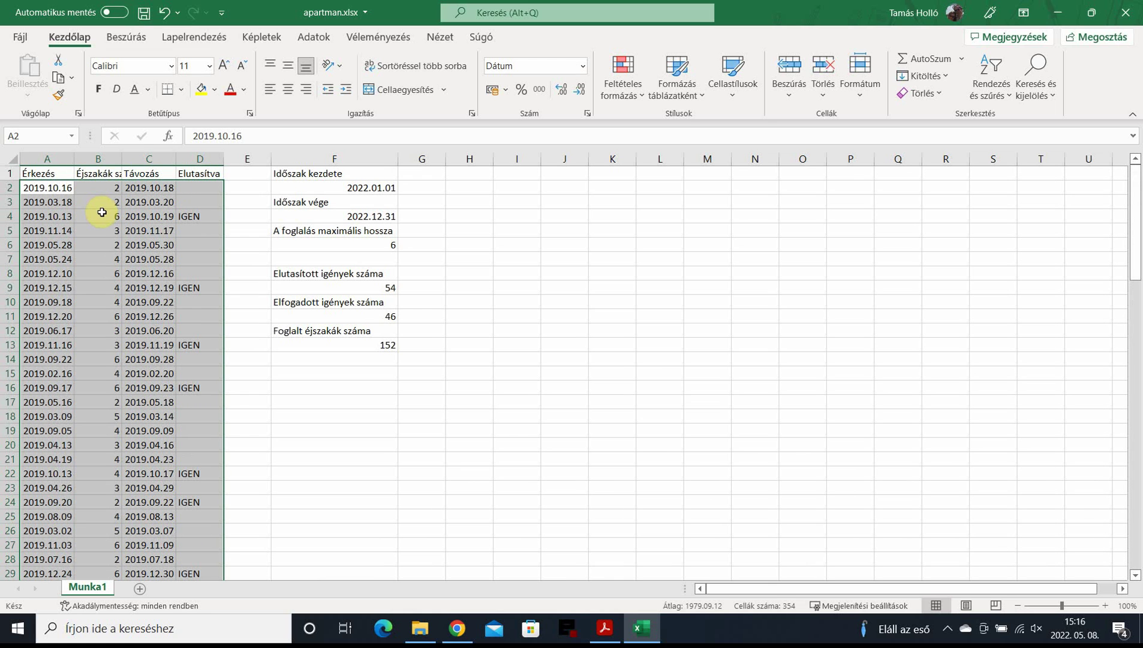
click(624, 95)
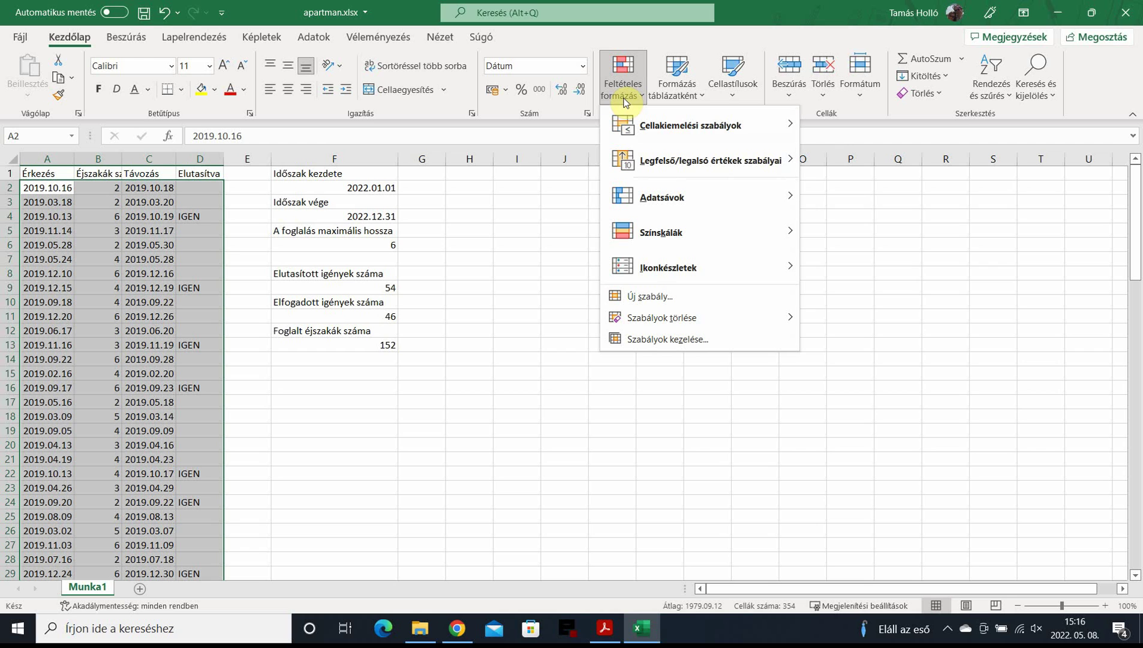
mouse_move(717, 132)
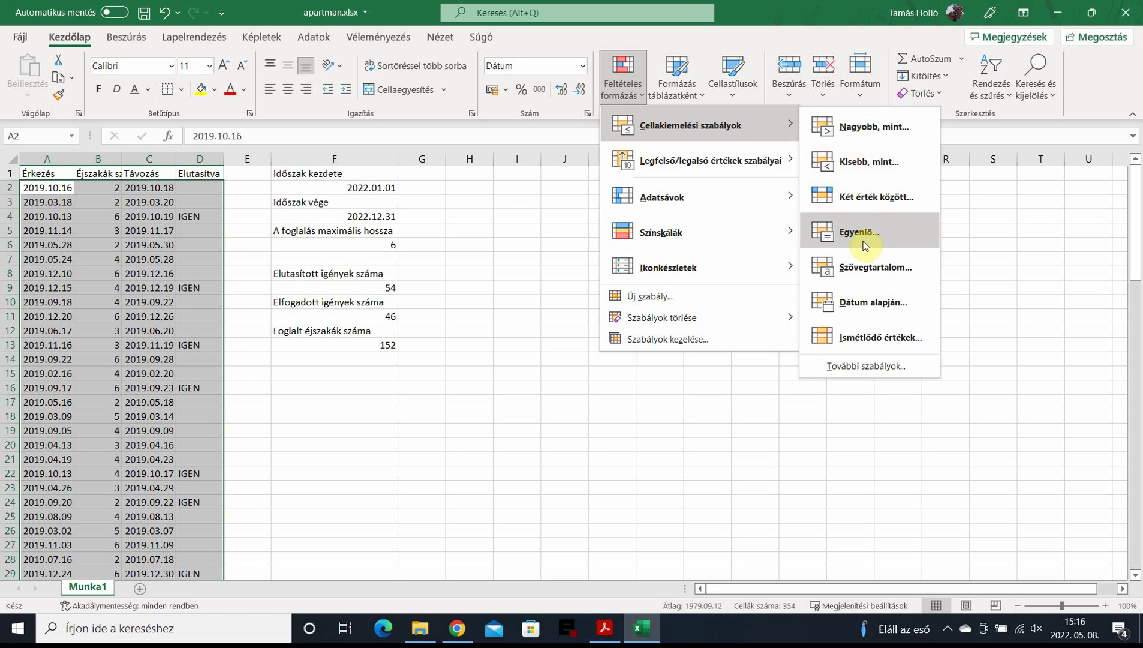
click(864, 272)
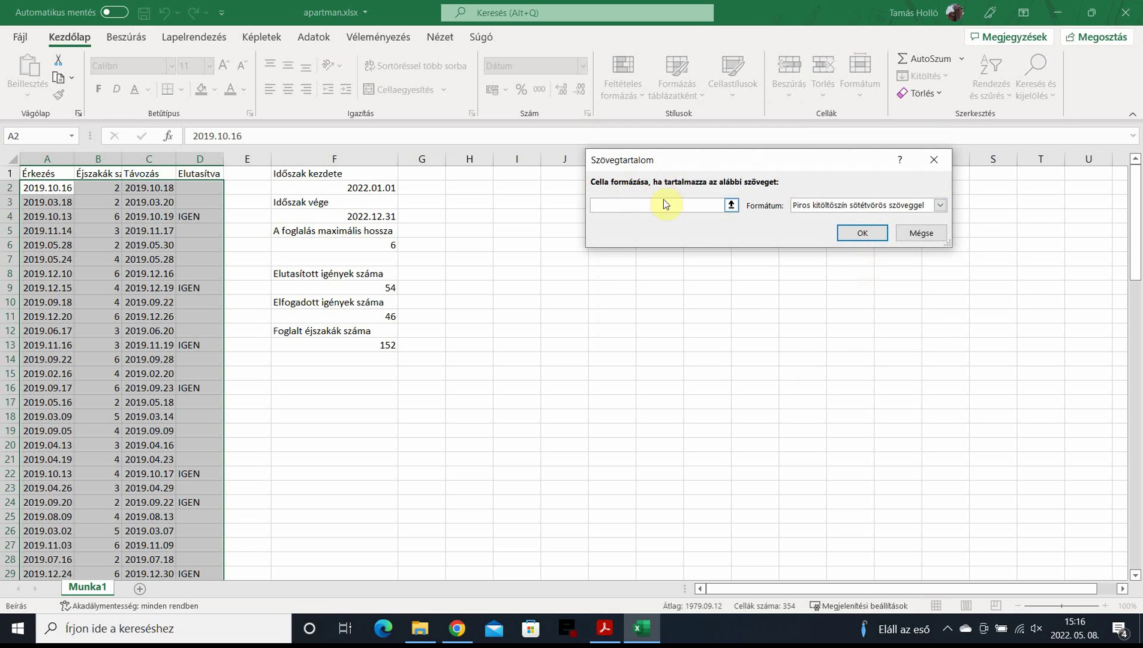
text(IG)
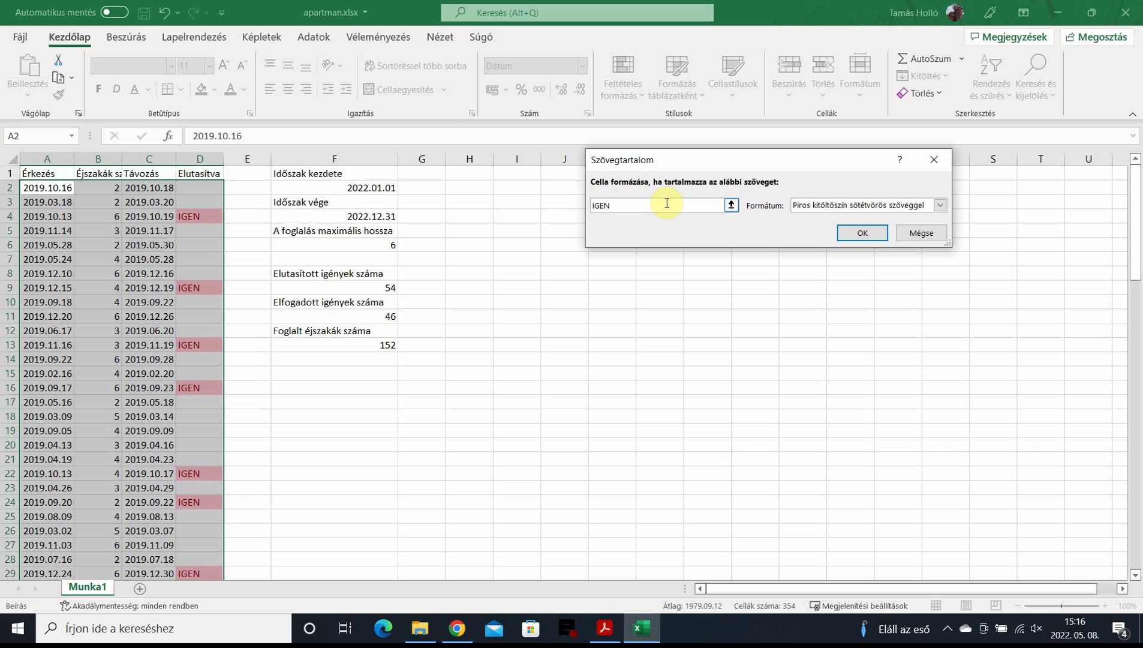
text(EN)
Step: Give the IGEN text rule a custom format with a light gray fill and apply it
click(898, 204)
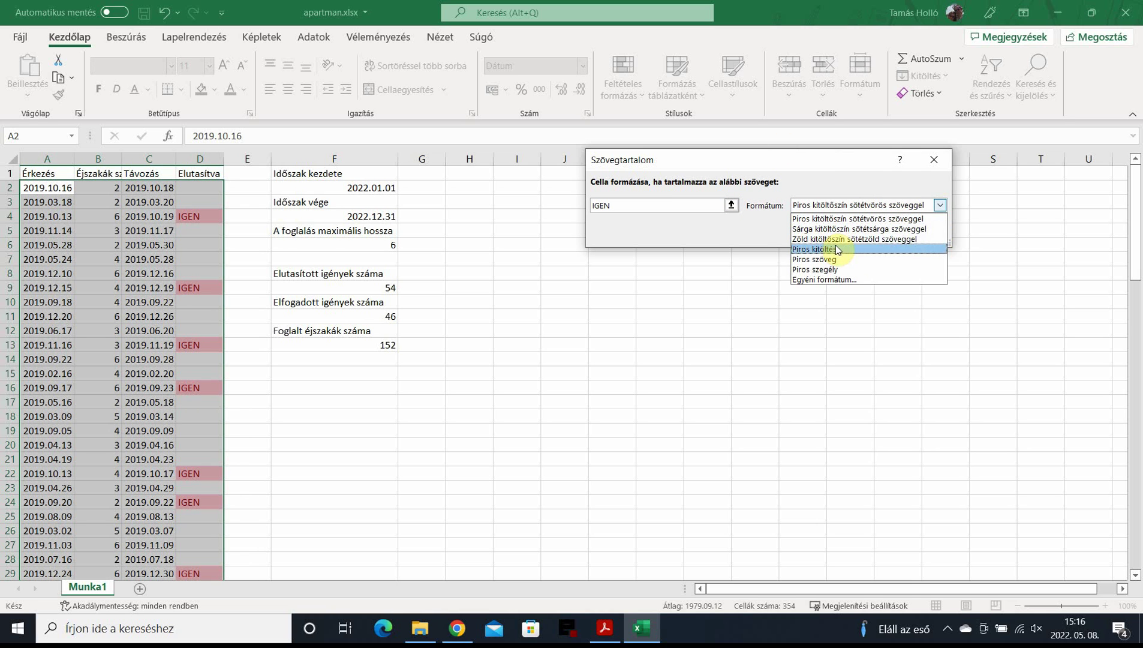
click(839, 279)
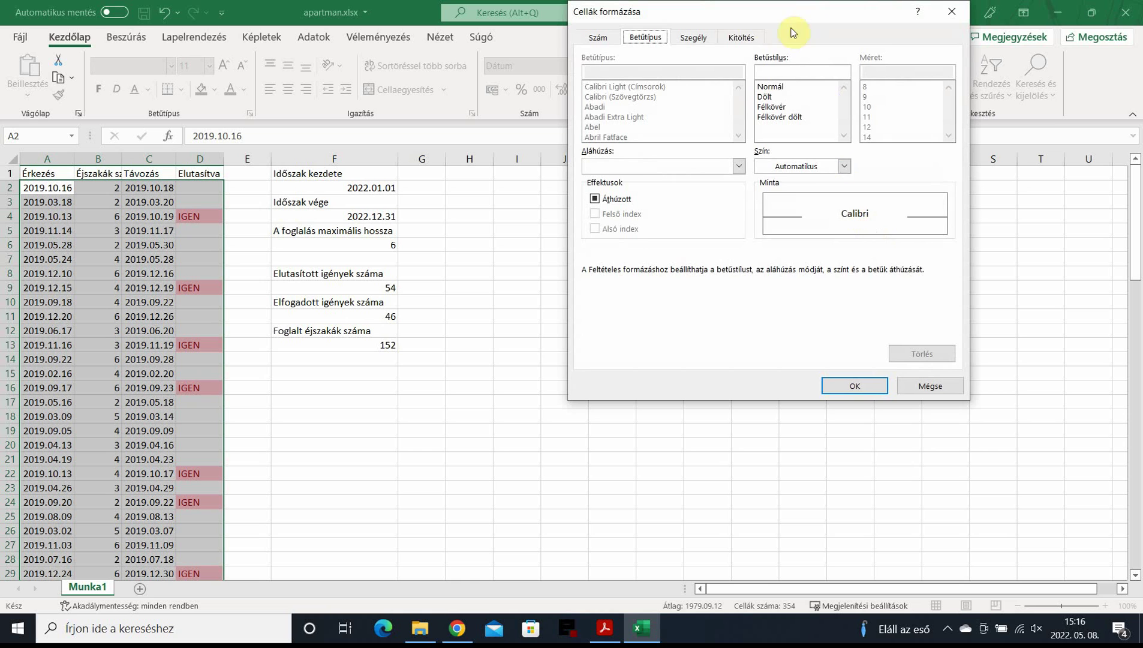
click(742, 35)
click(622, 91)
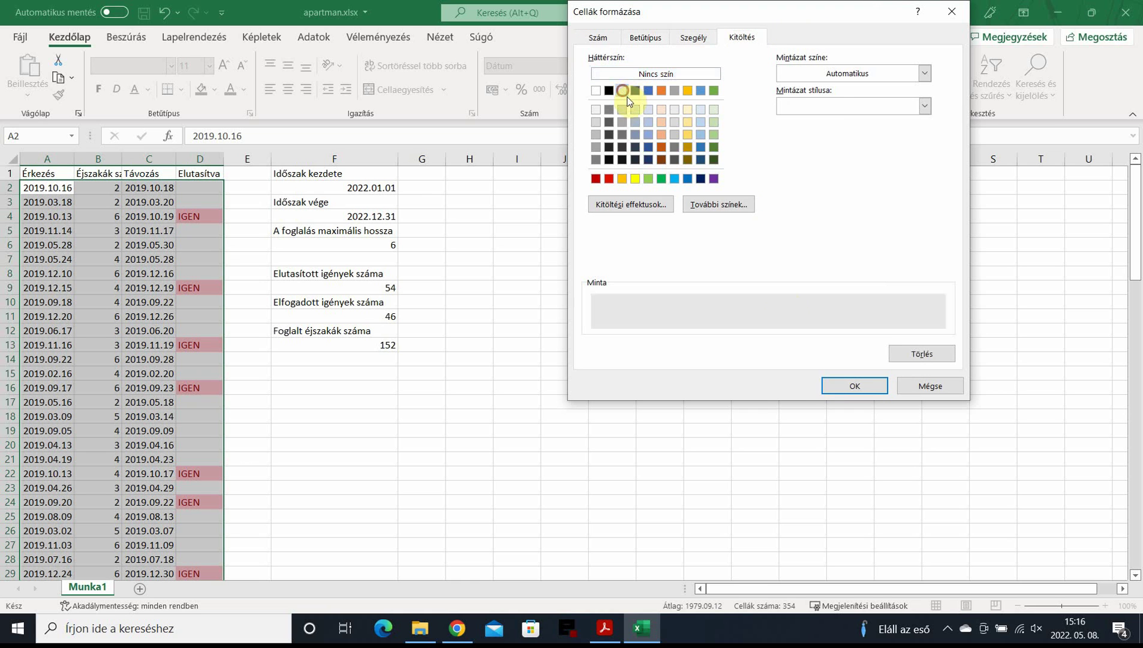
click(854, 385)
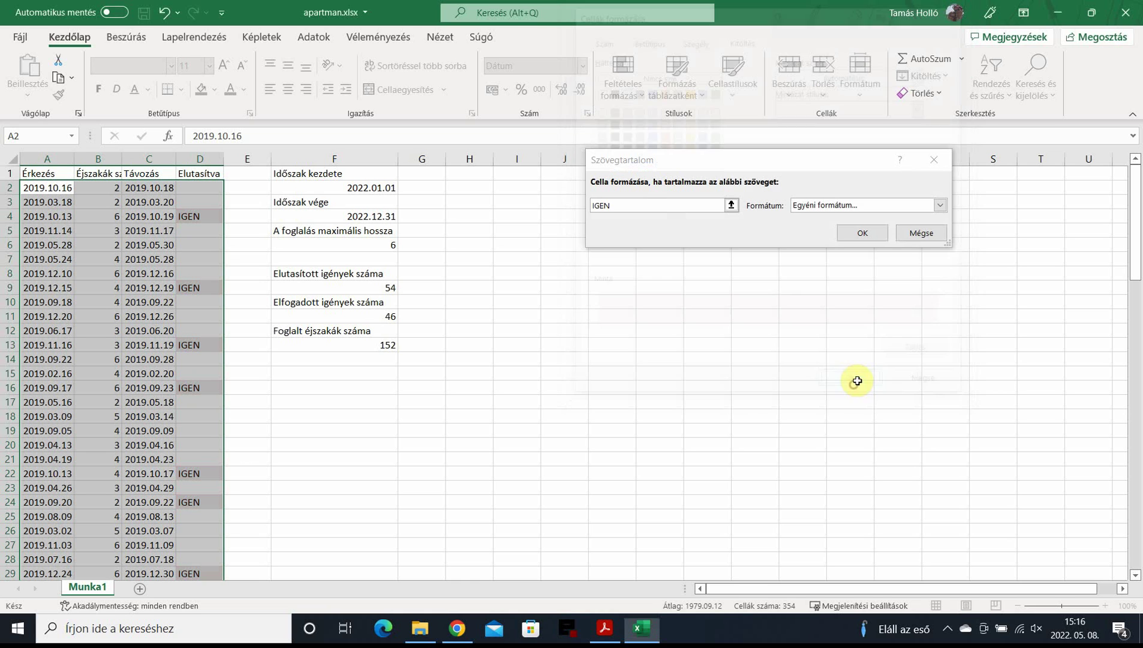
click(858, 232)
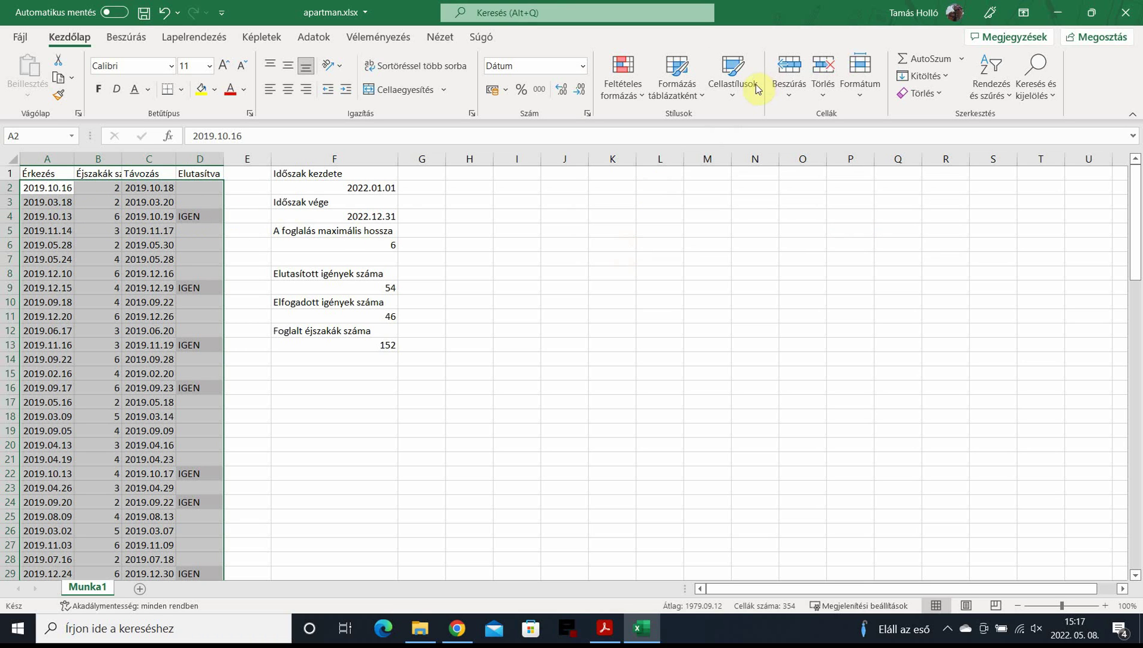
Step: Delete the IGEN text-contains rule on A2:D101 and start a new conditional formatting rule that selects cells with a formula
click(622, 100)
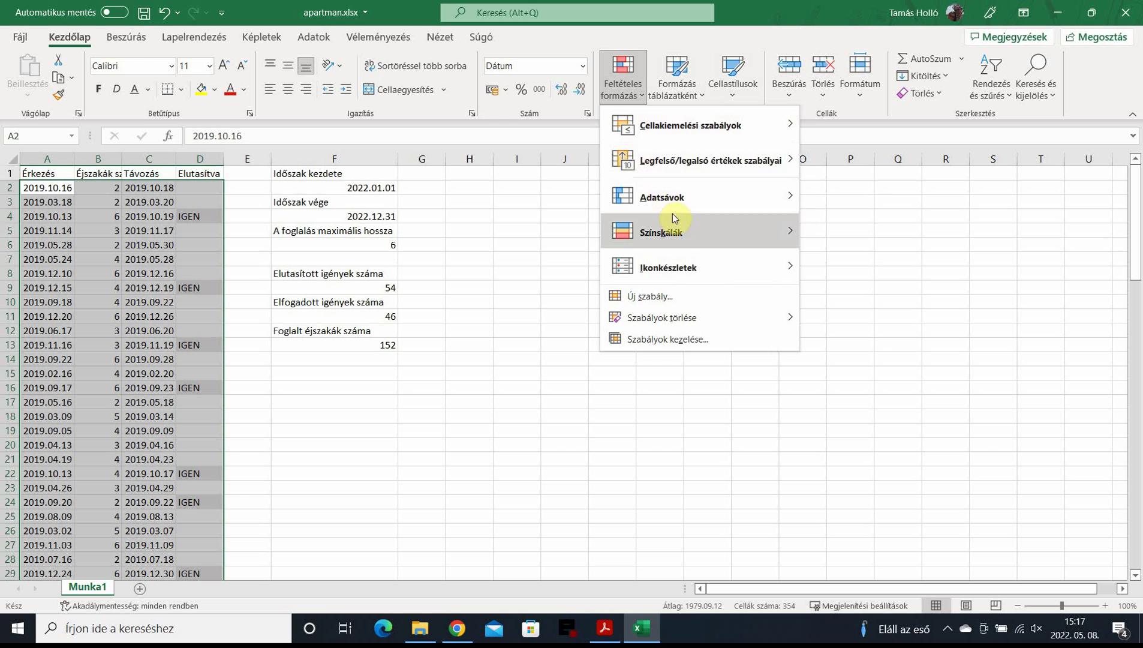
mouse_move(680, 196)
click(671, 340)
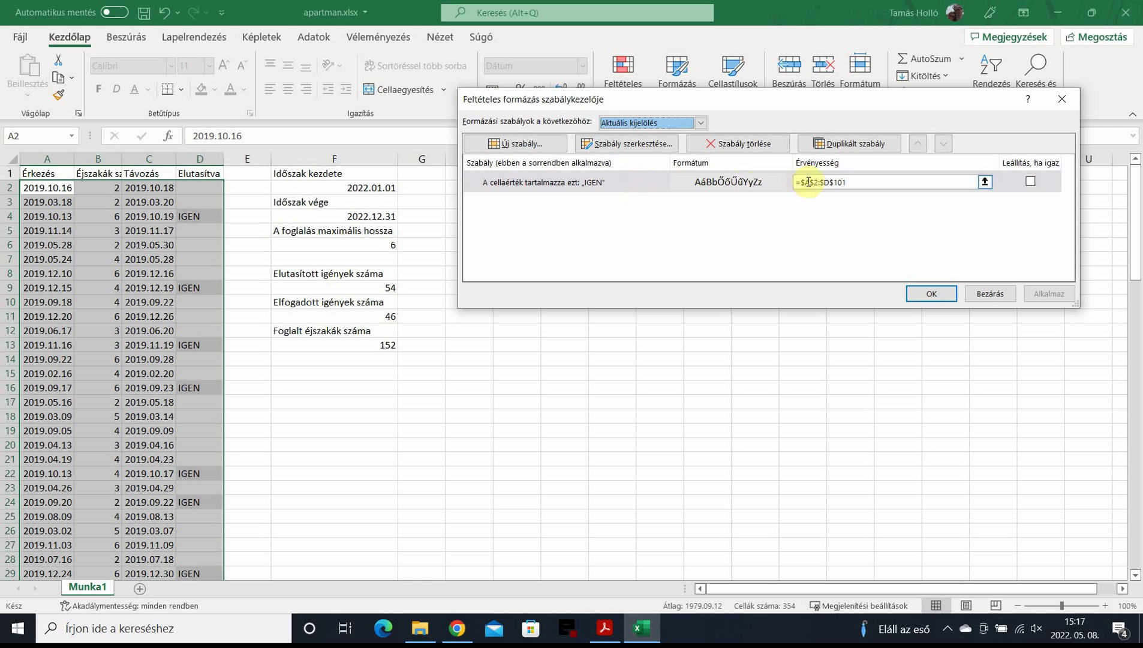
click(558, 183)
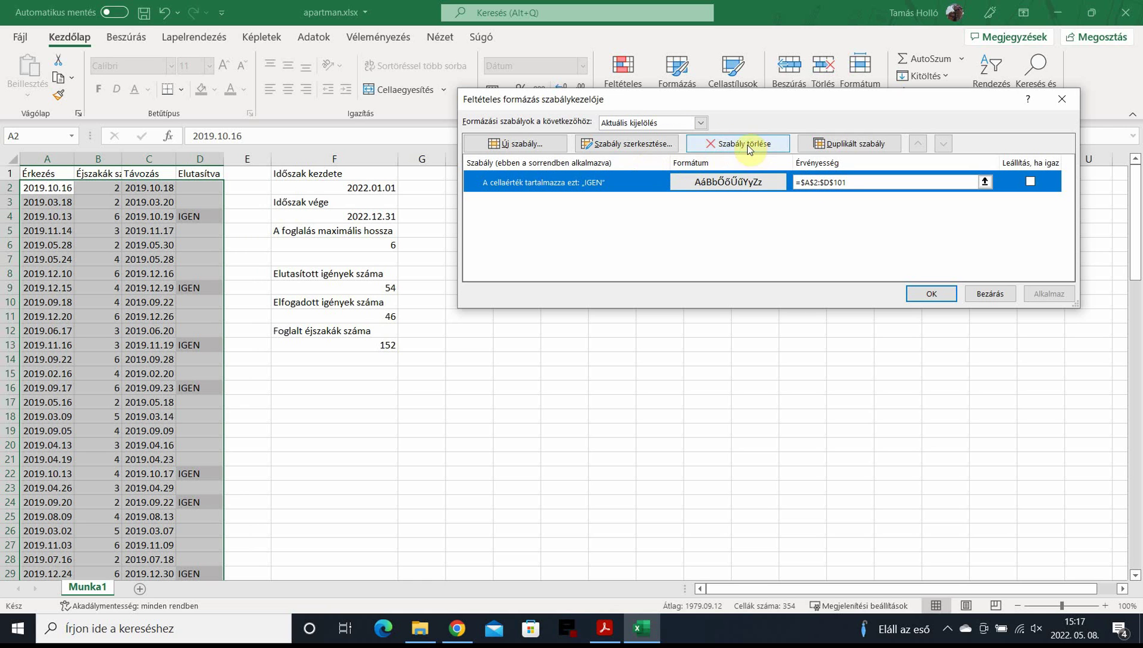
click(626, 146)
click(625, 145)
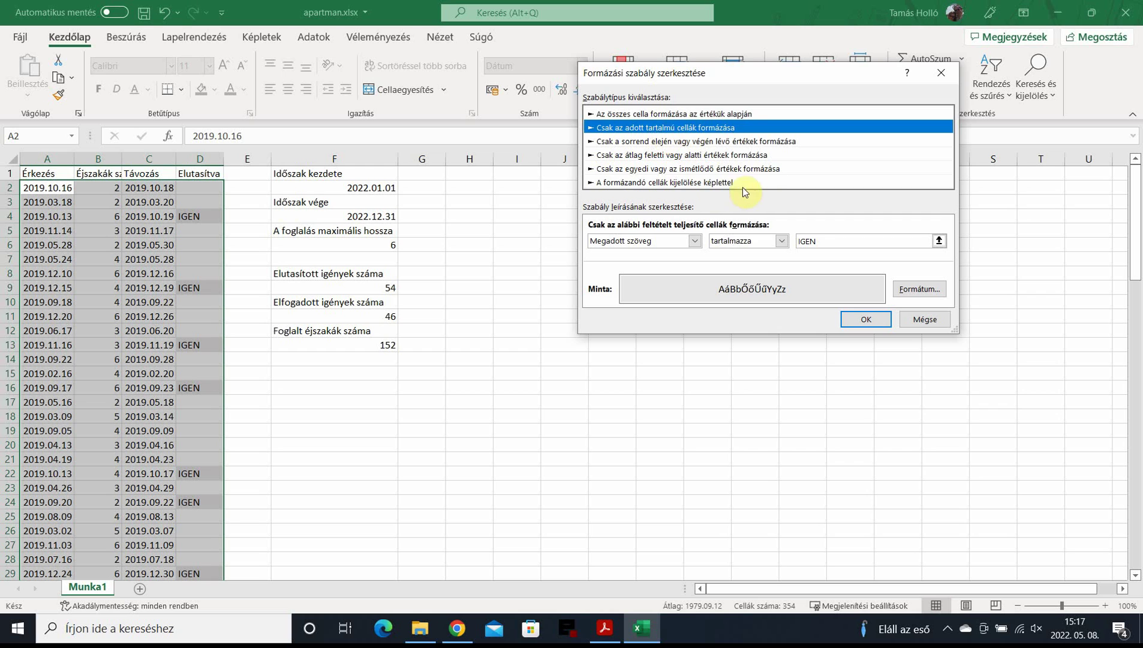
click(697, 182)
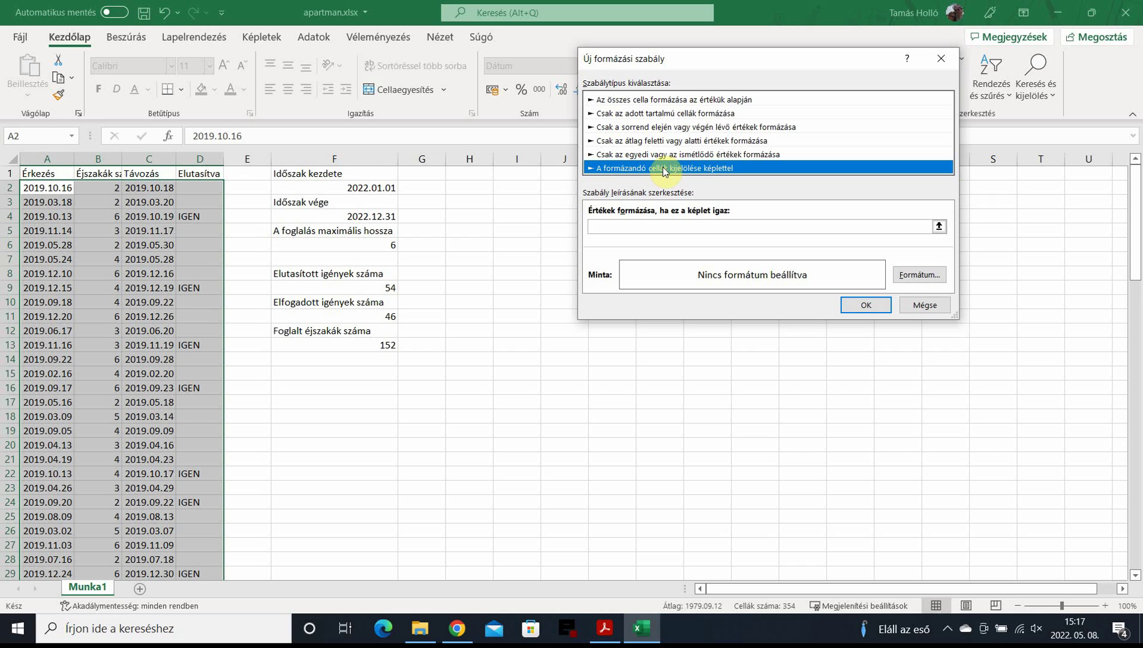
Step: Define the rule with the formula =D2="IGEN" and a light gray fill, and create it
click(622, 225)
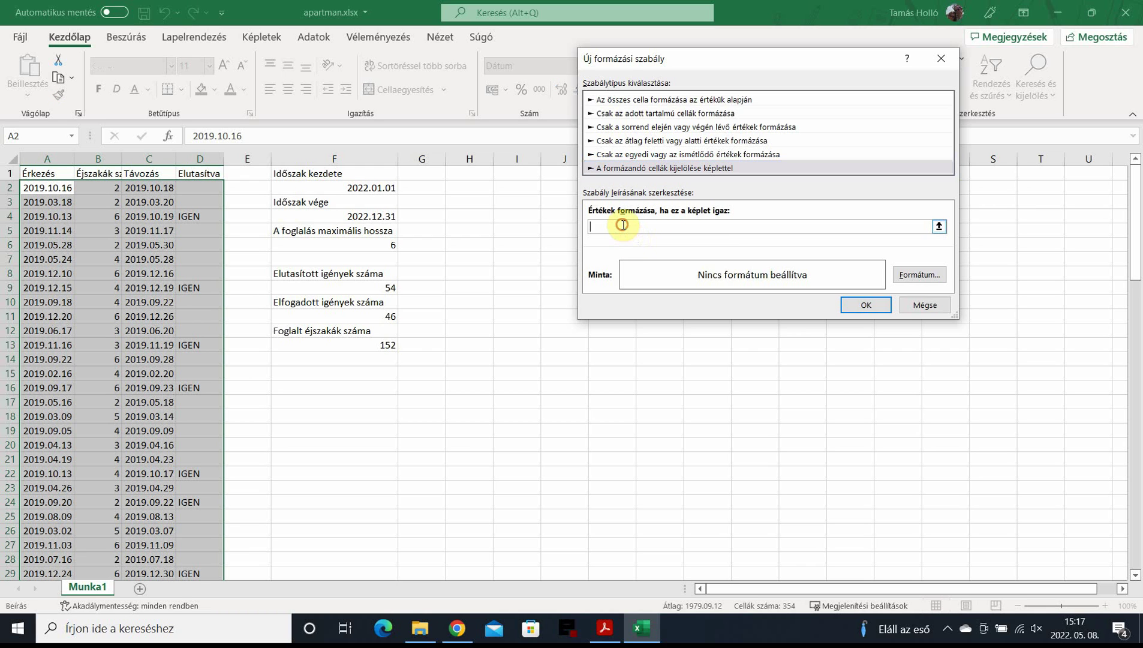
text(=)
text(D2="IGEN)
click(926, 274)
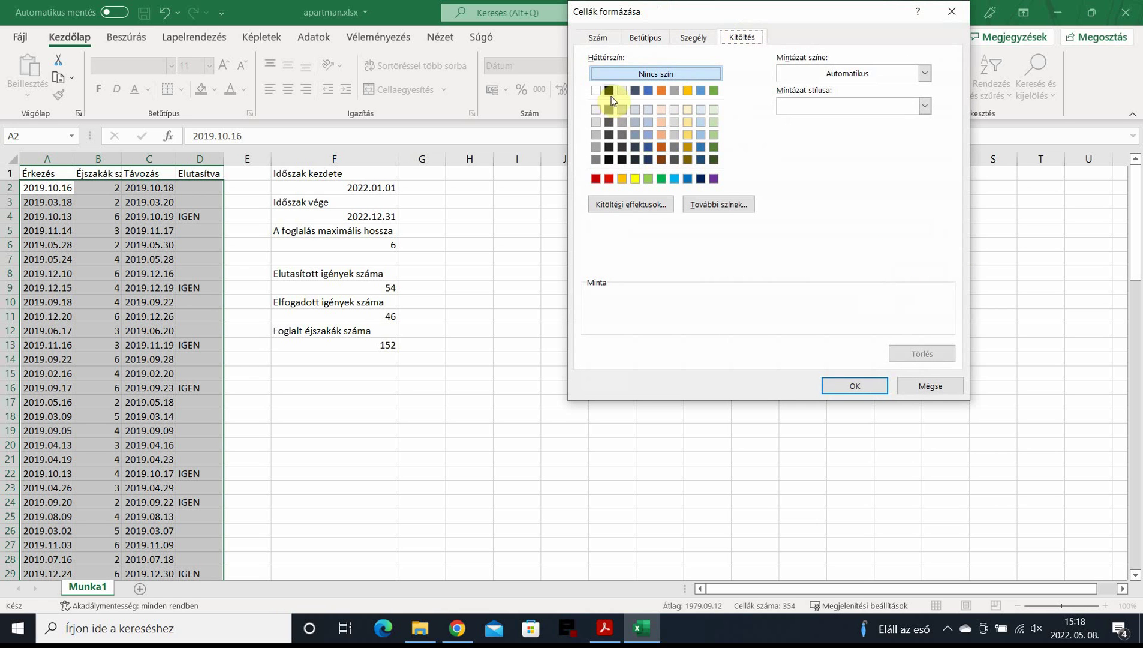
click(616, 113)
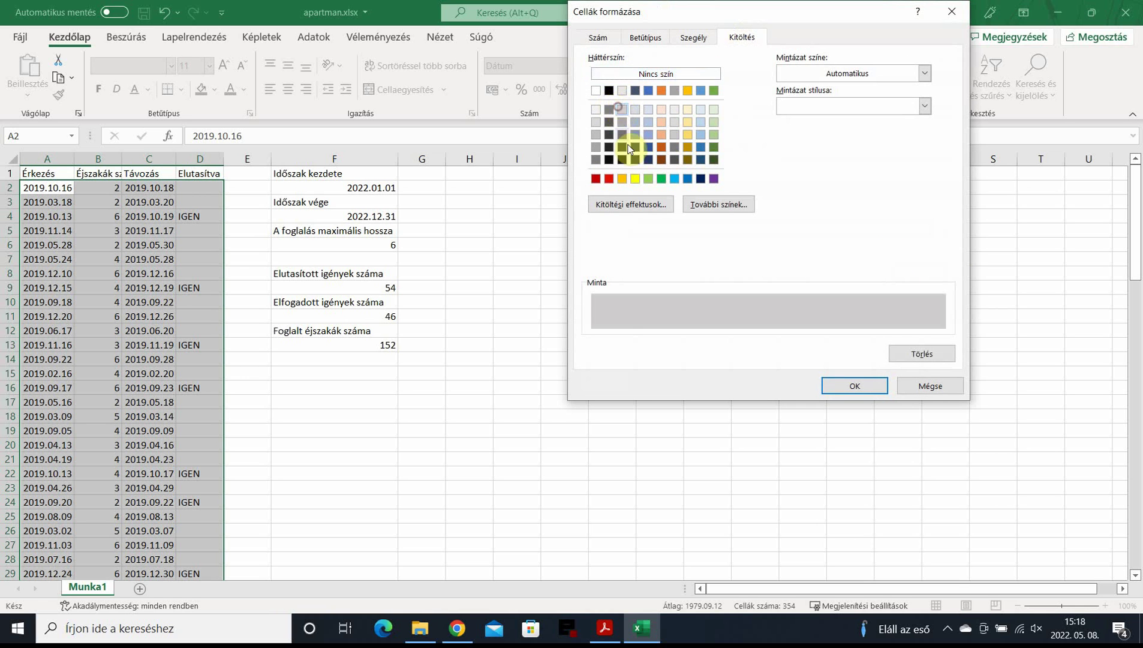
click(855, 385)
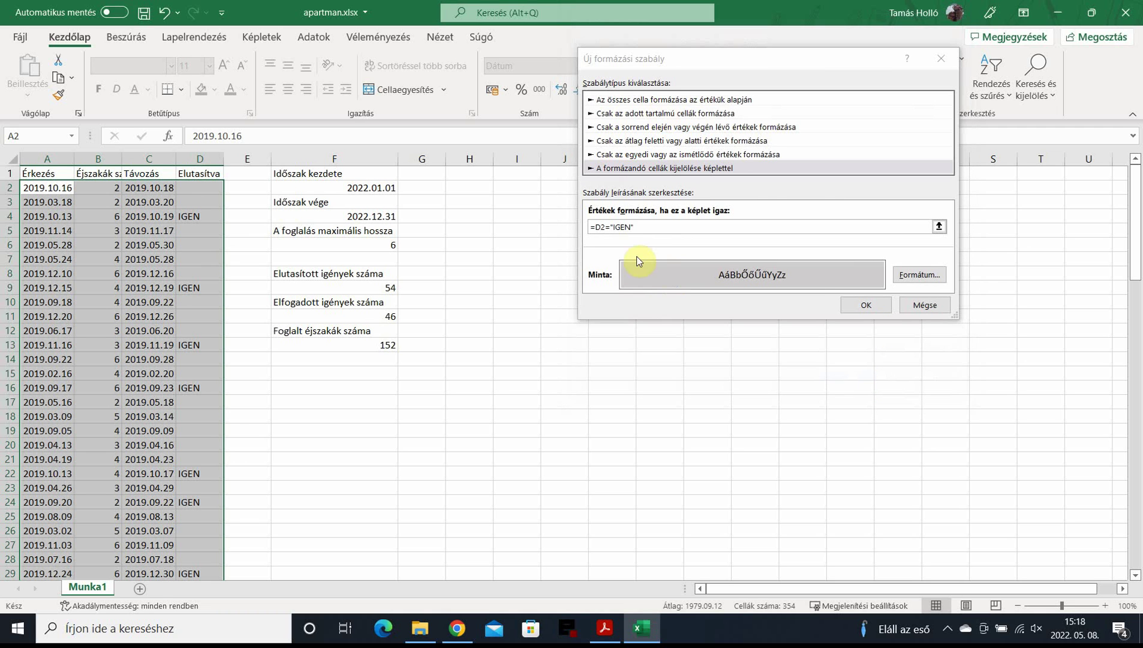
click(880, 309)
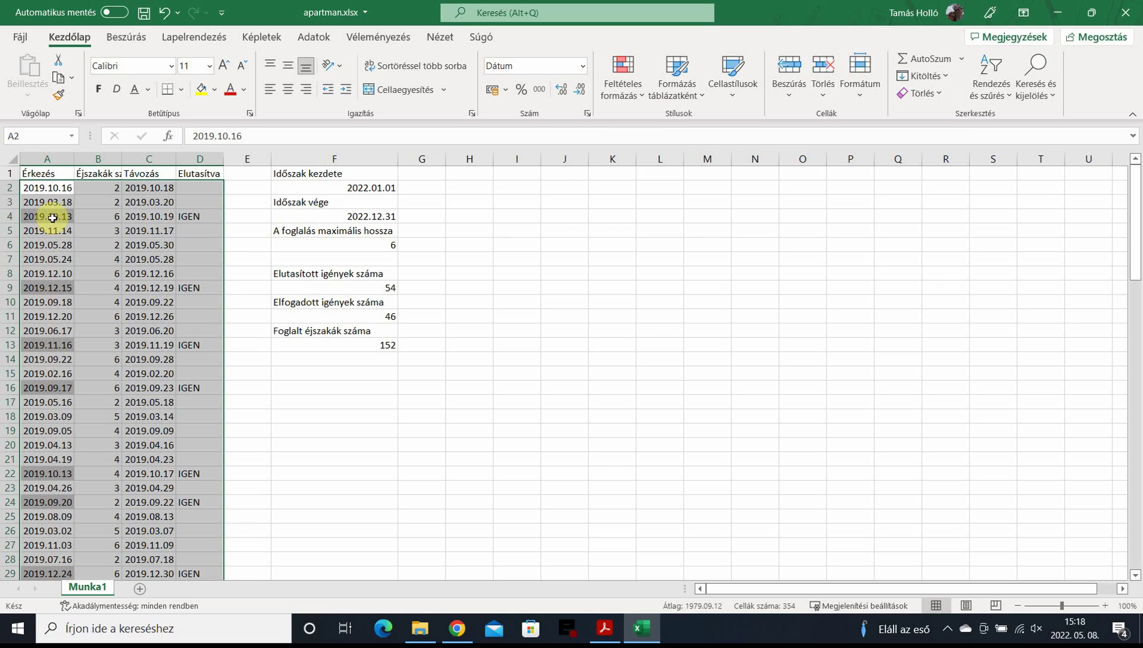
Step: Edit the conditional formatting rule's formula to =$D2="IGEN", apply it to A2:D101 and save the workbook
click(624, 95)
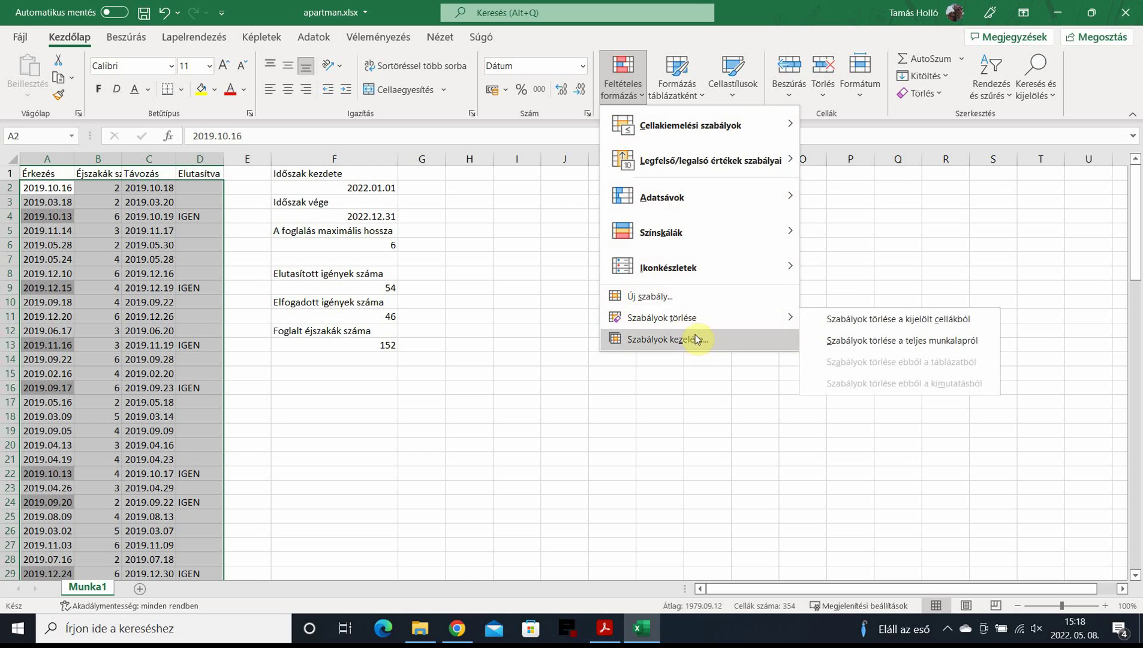
click(693, 340)
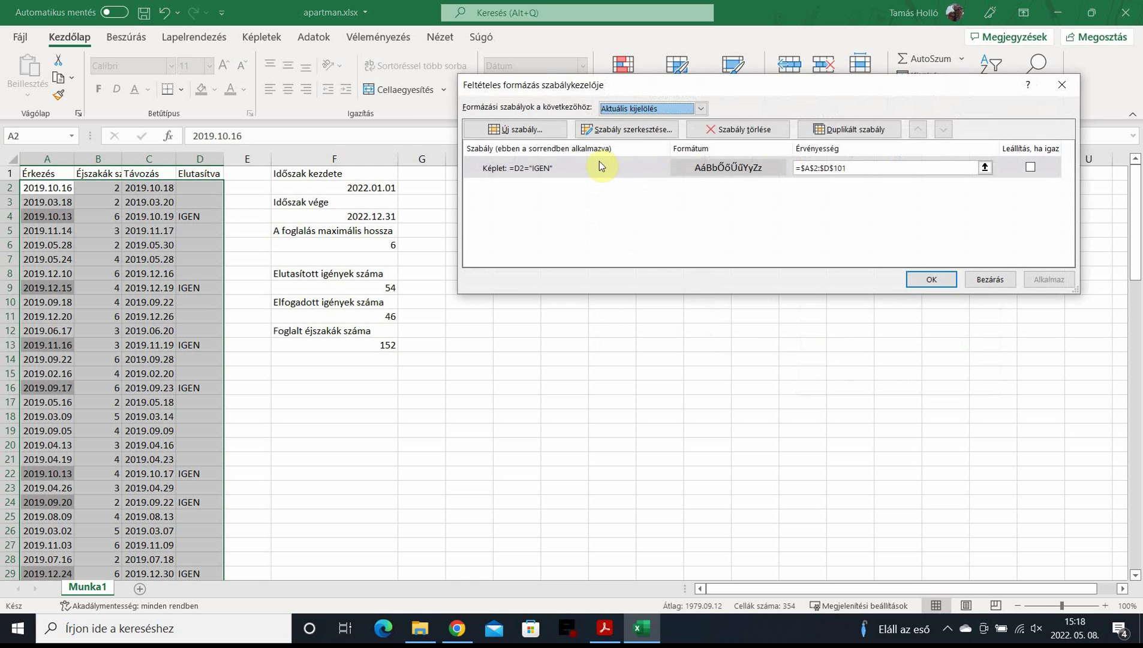
click(566, 166)
click(630, 131)
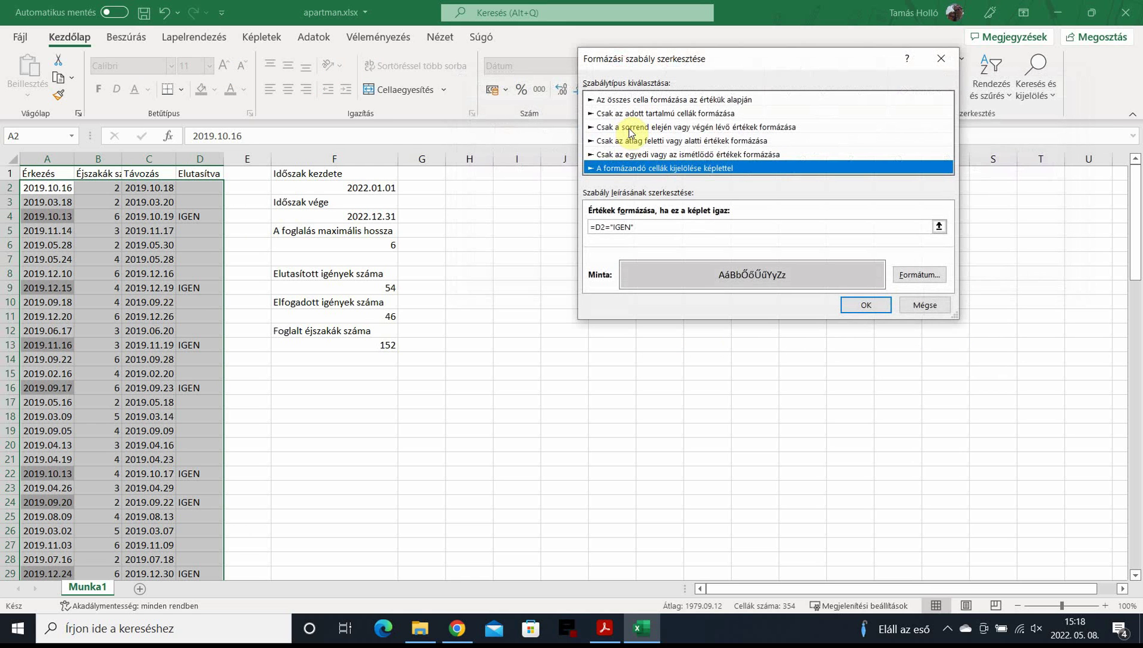
click(597, 228)
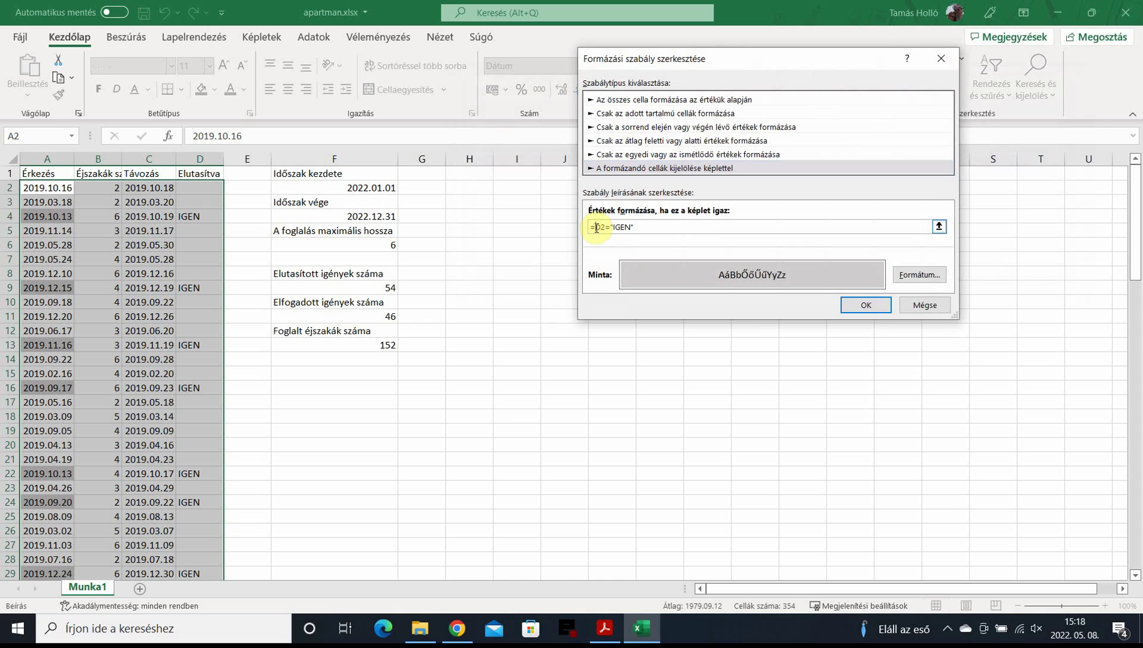
text($)
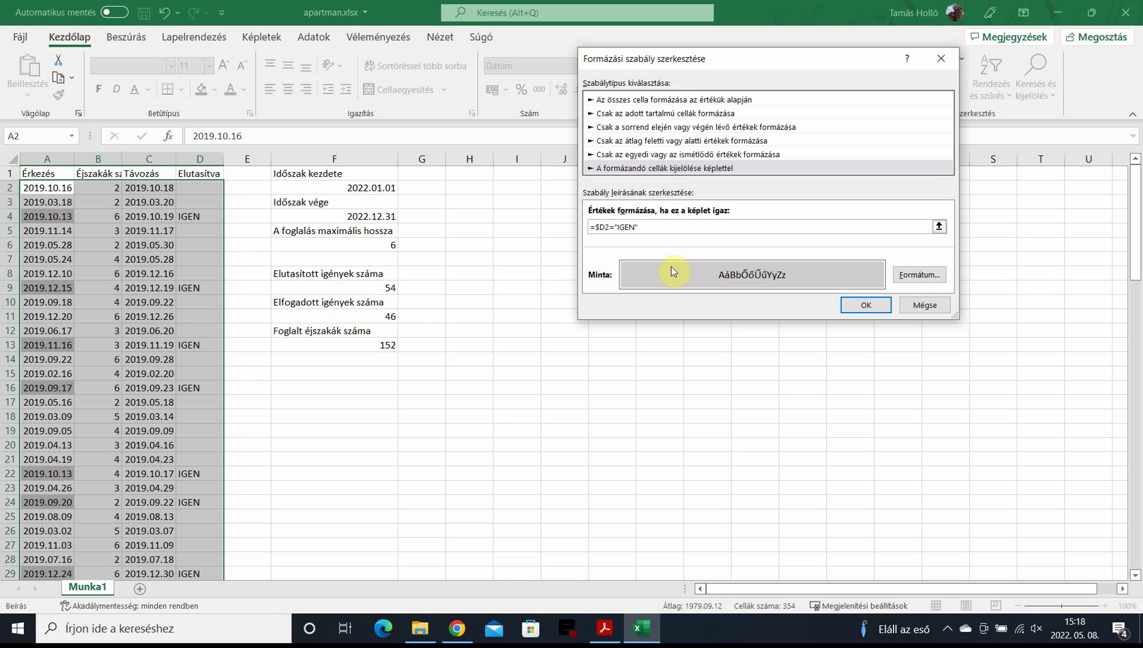
click(870, 306)
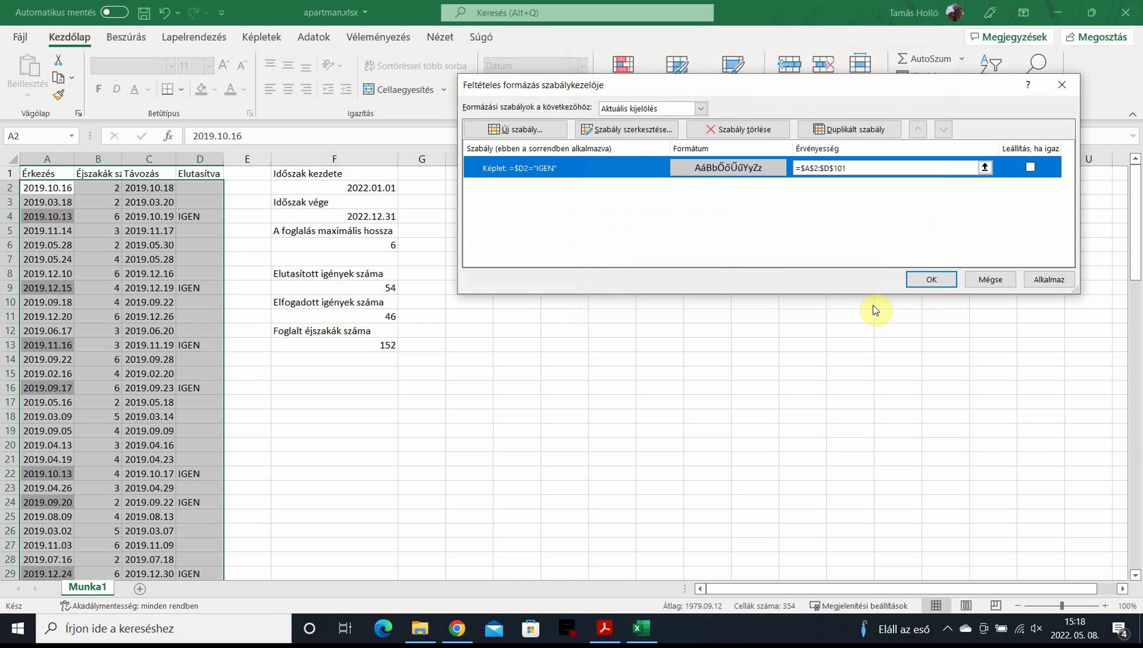
click(1049, 284)
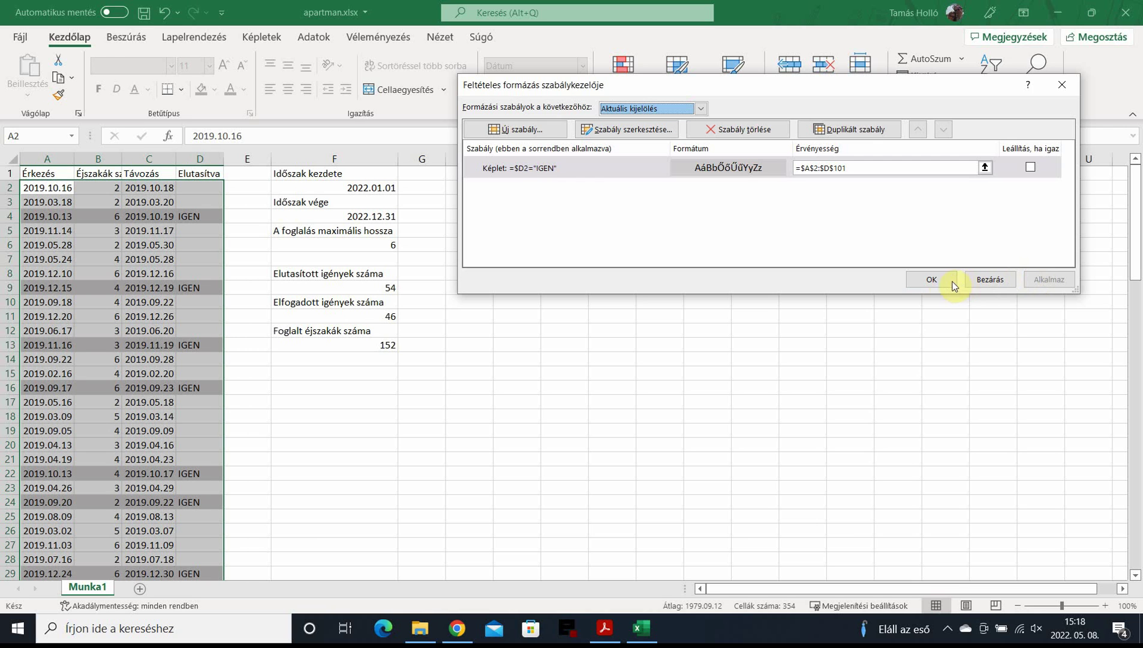
click(932, 279)
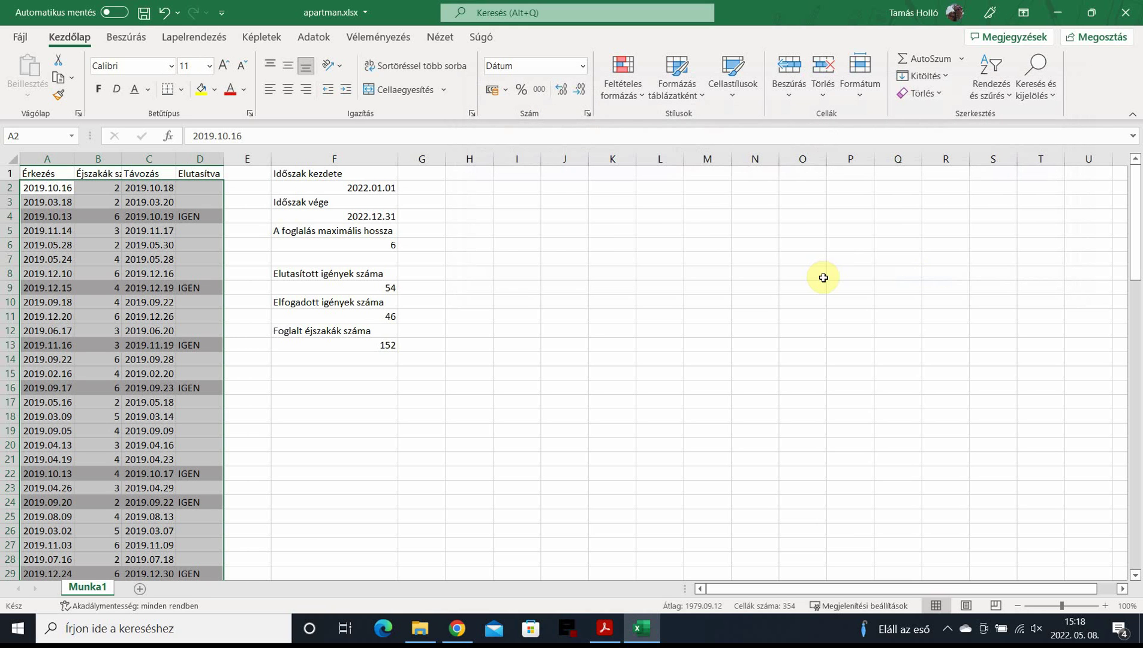
key(ctrl+s)
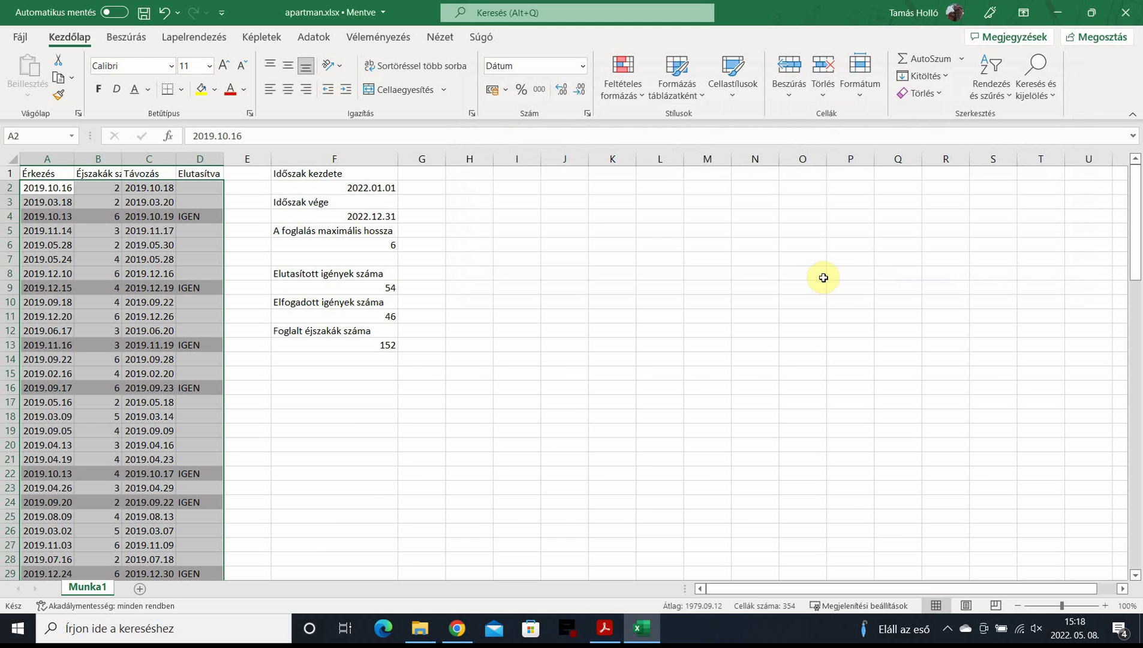
Step: Insert the random-number function VÉL() in cell D2 of the Elutasítva column
click(274, 343)
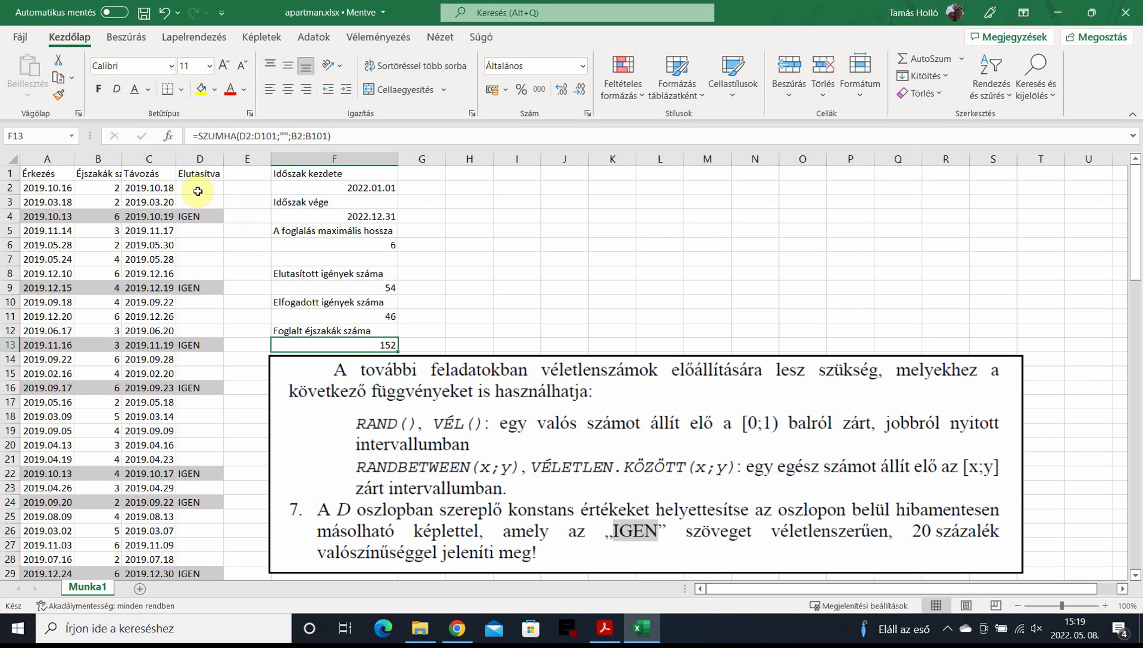
click(200, 216)
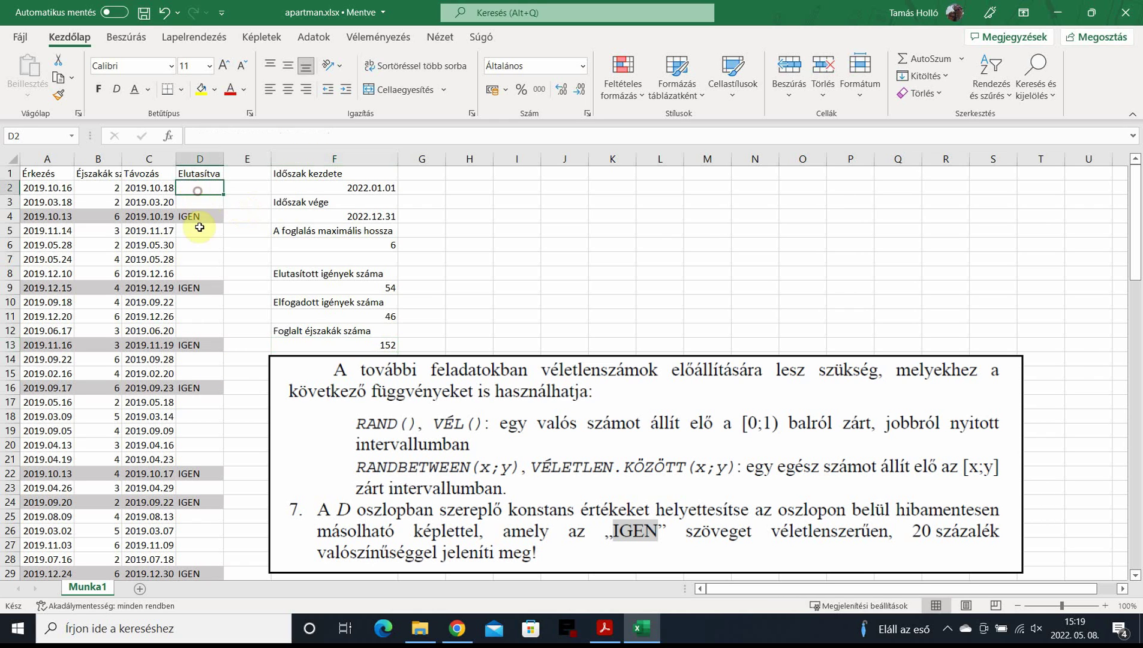
click(194, 189)
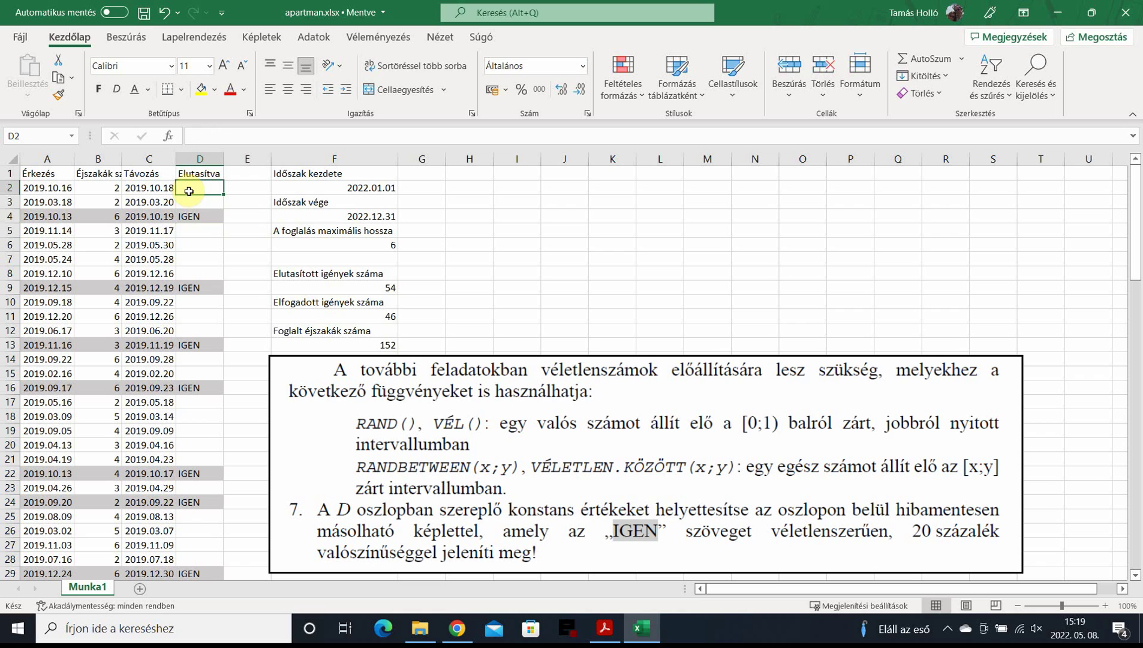
click(210, 134)
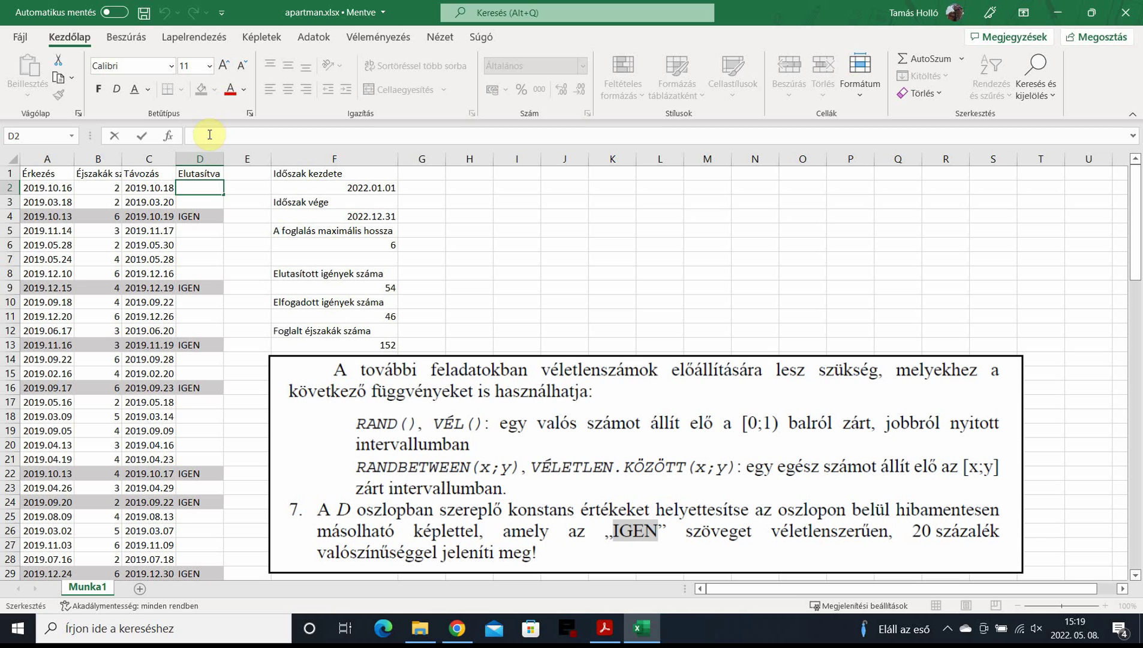
click(169, 136)
click(621, 171)
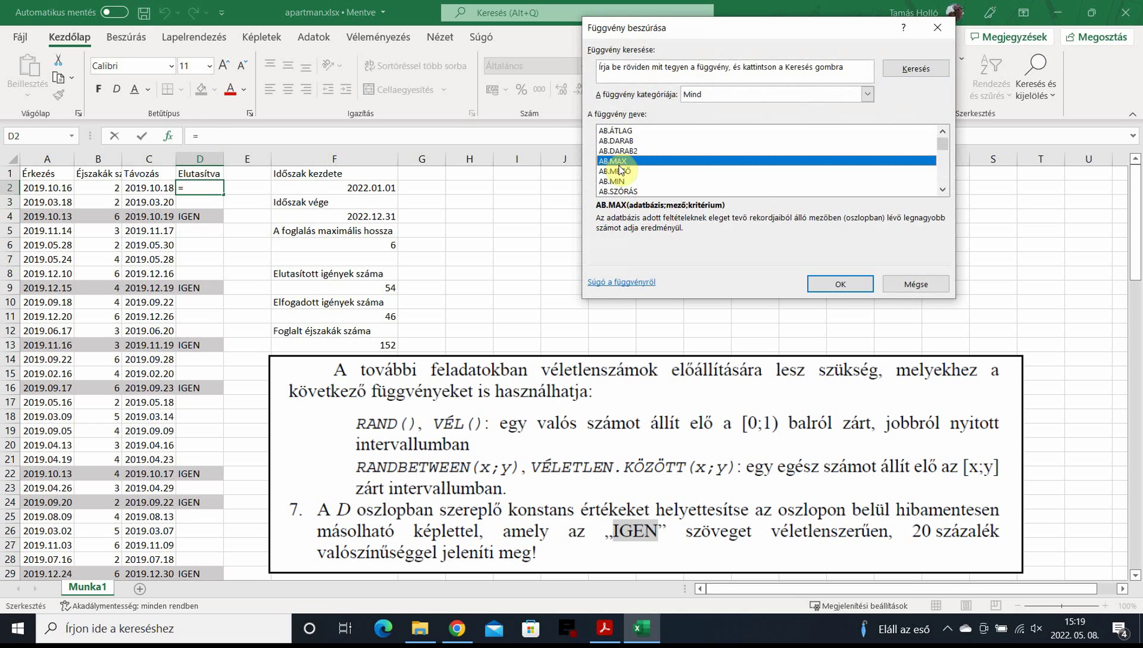
key(v)
scroll(623, 174, down, 5)
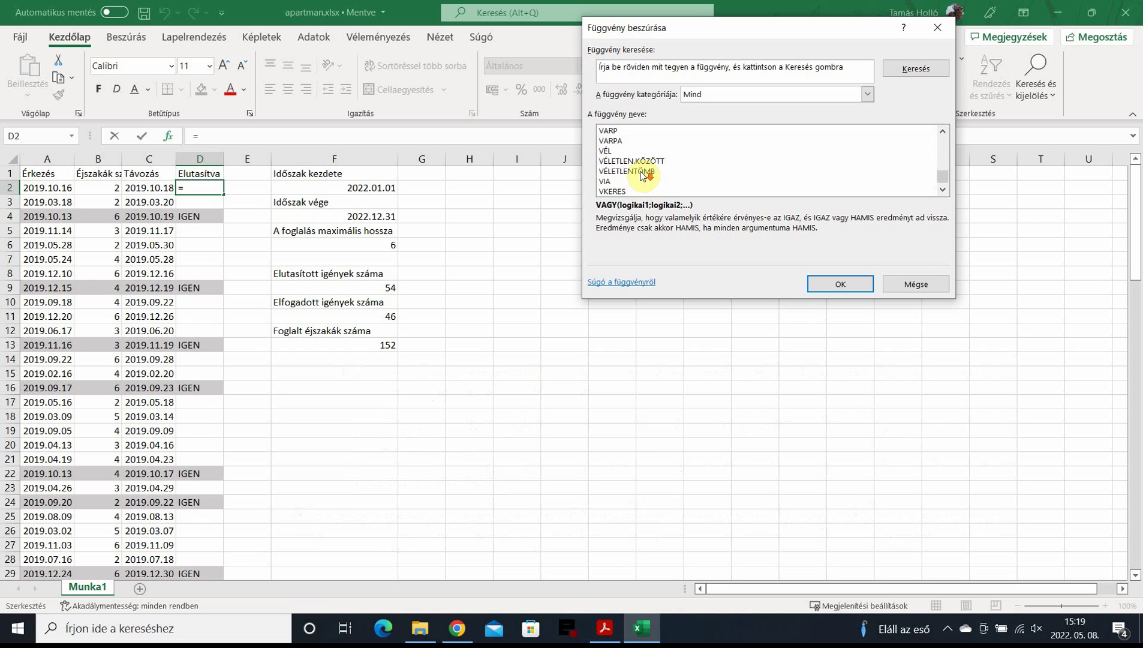
click(614, 151)
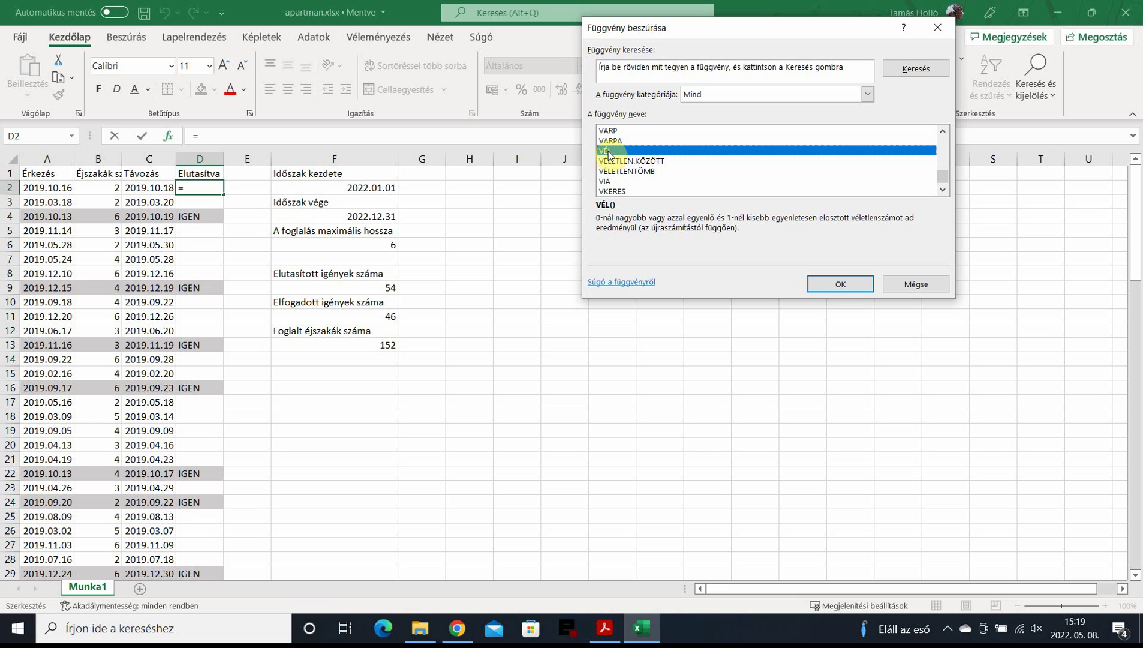
click(840, 285)
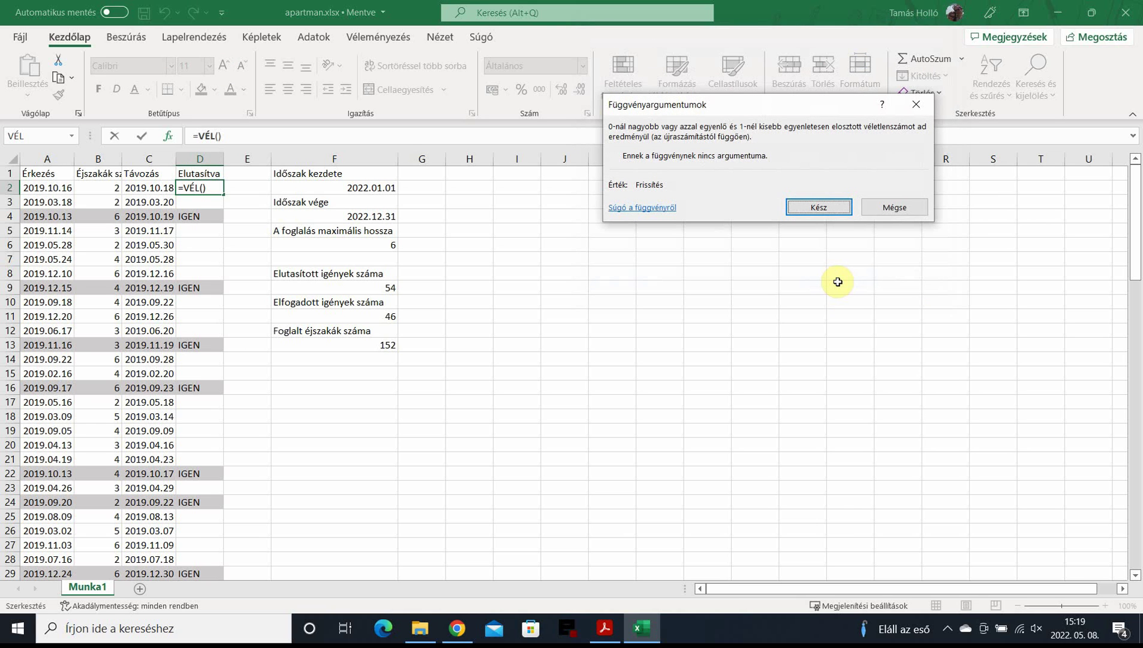
click(818, 207)
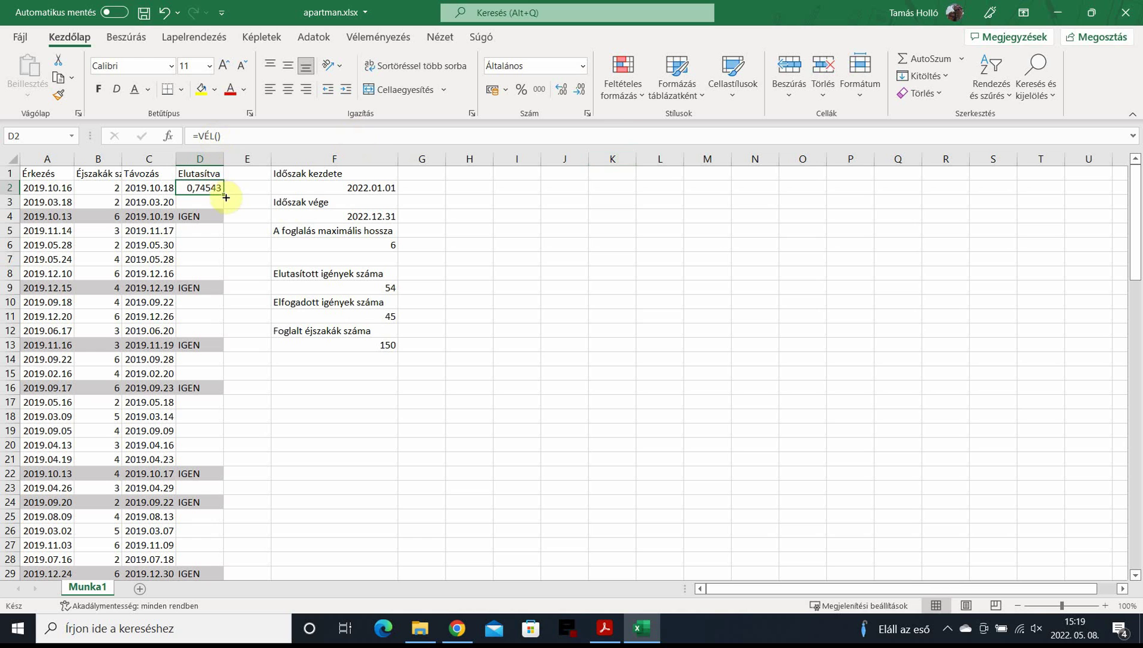
Step: Fill the VÉL() formula from D2 down to D101, replacing the constant values
double_click(224, 192)
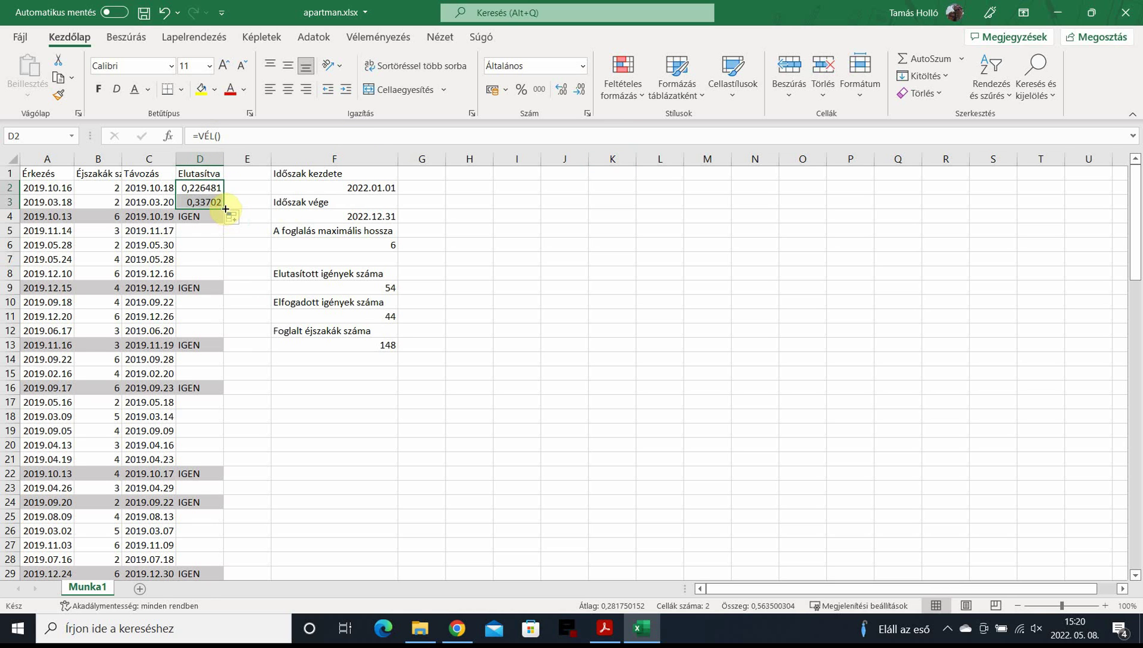
drag(224, 208, 242, 562)
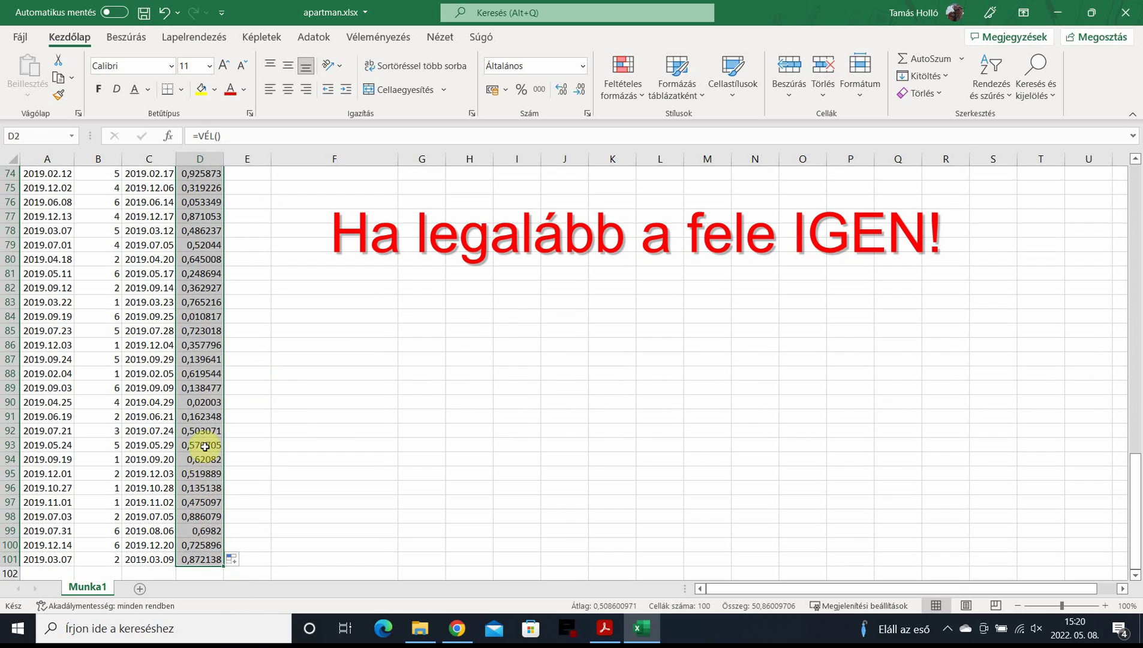
scroll(202, 403, up, 20)
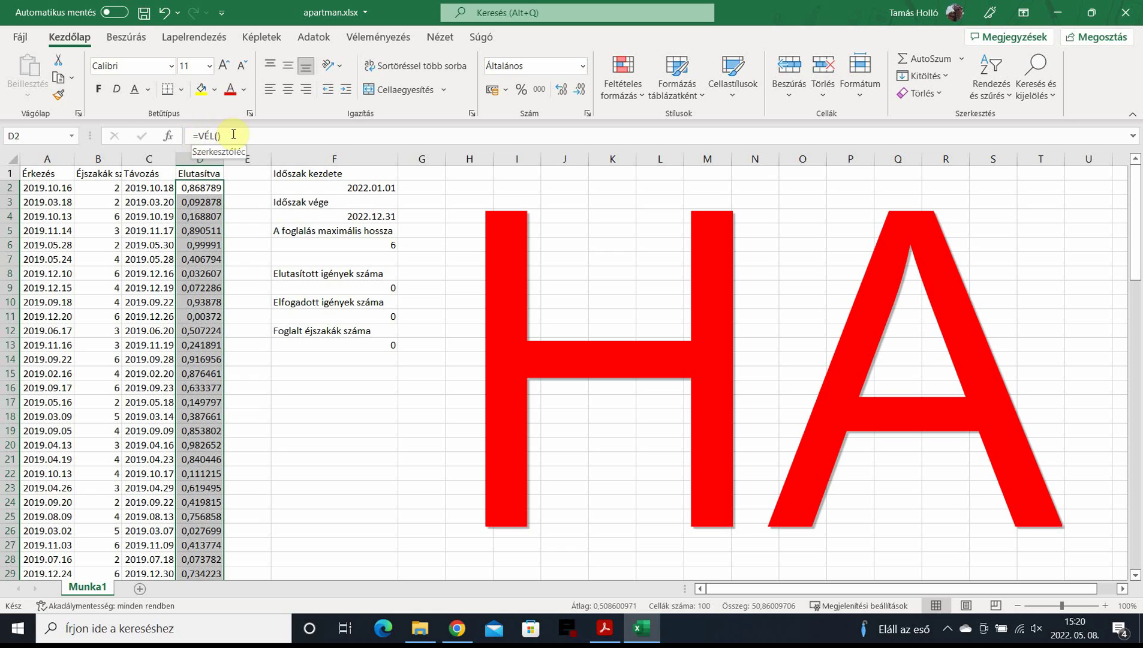
Step: Cut VÉL() out of the formula in D2 and insert the HA function in its place
click(234, 134)
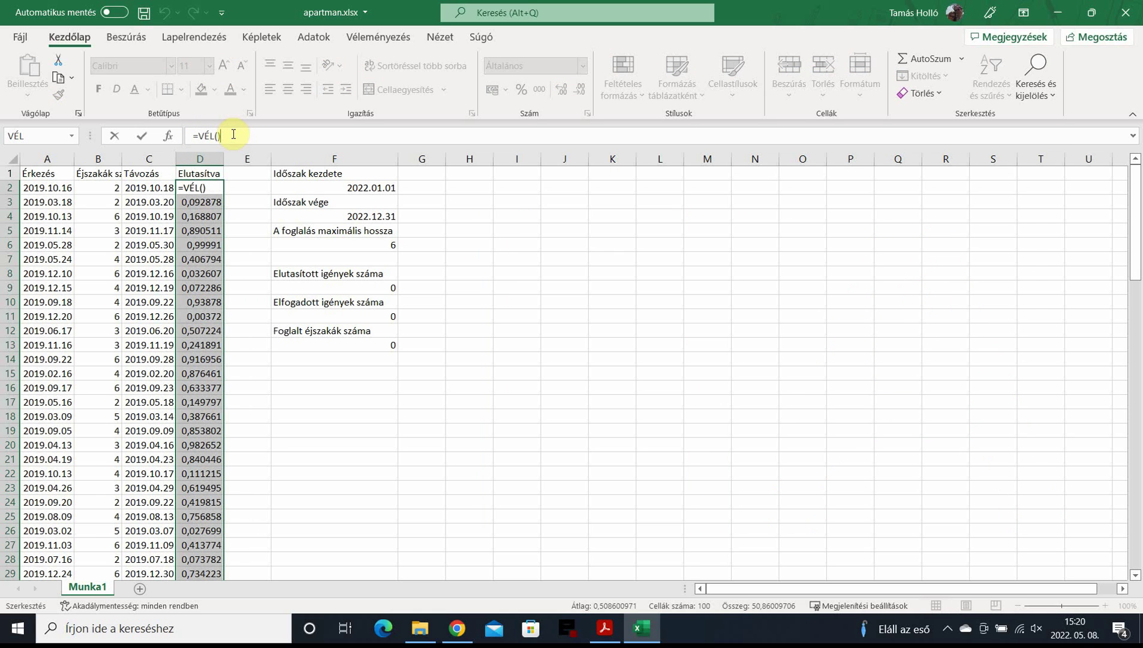
drag(229, 136, 199, 135)
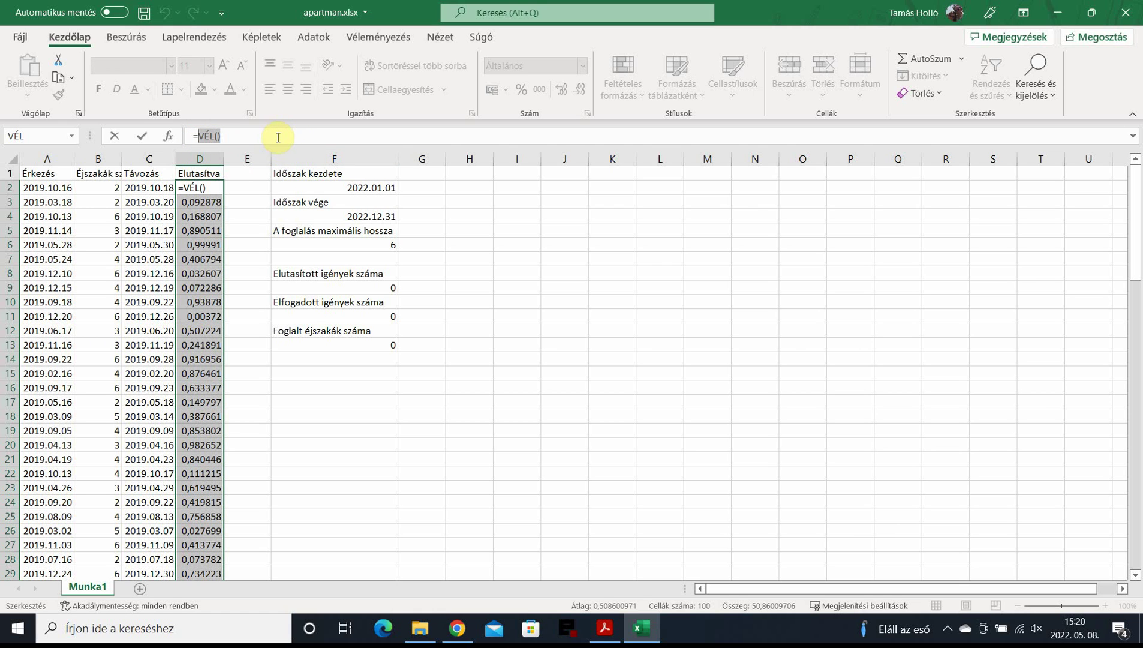
key(ctrl+x)
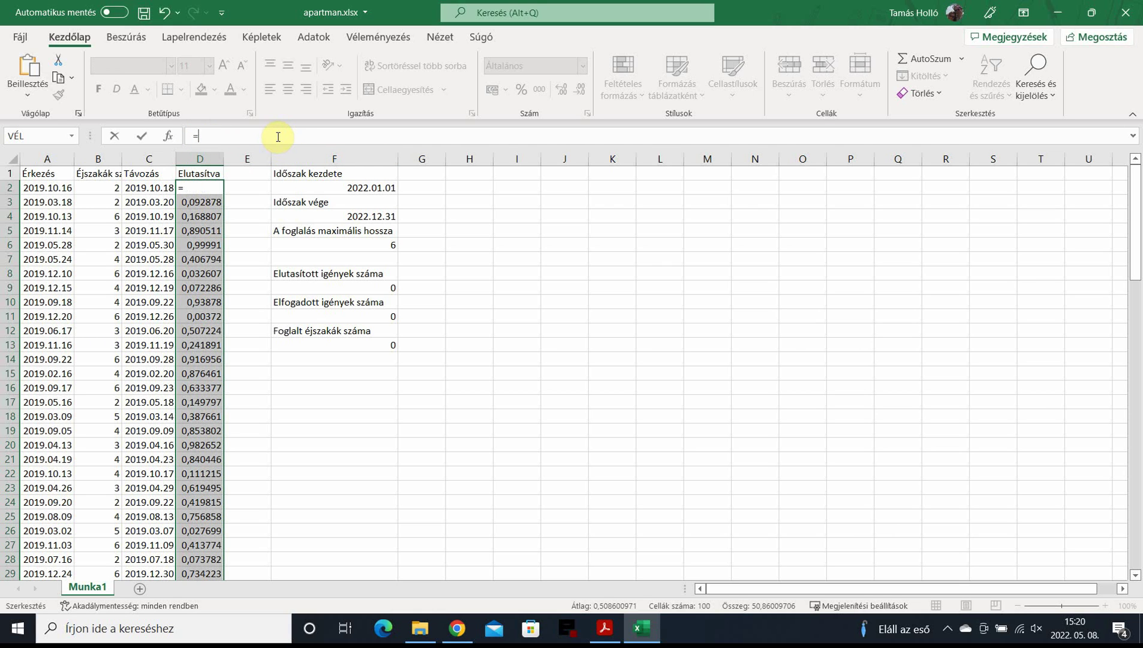
click(168, 135)
click(621, 153)
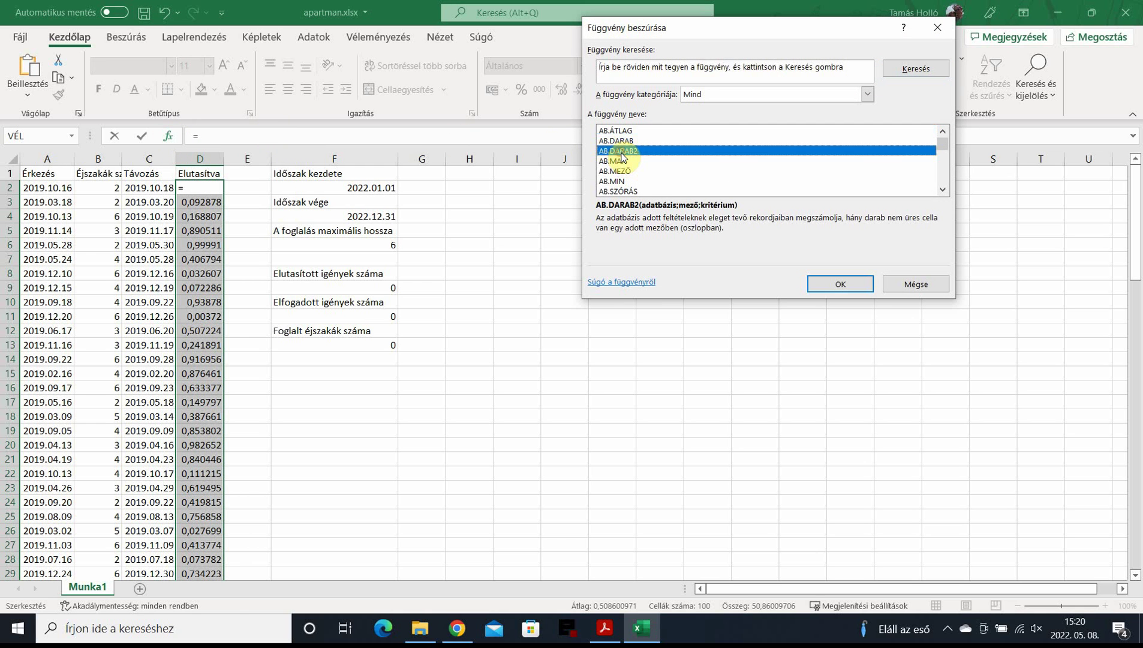
key(h)
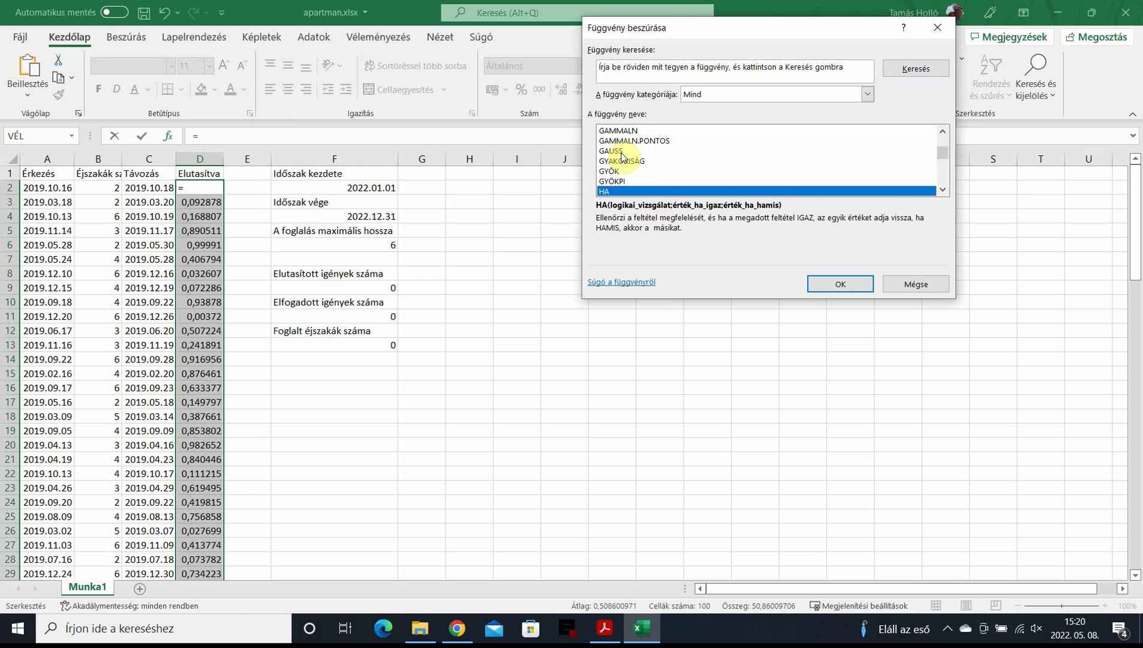
key(Return)
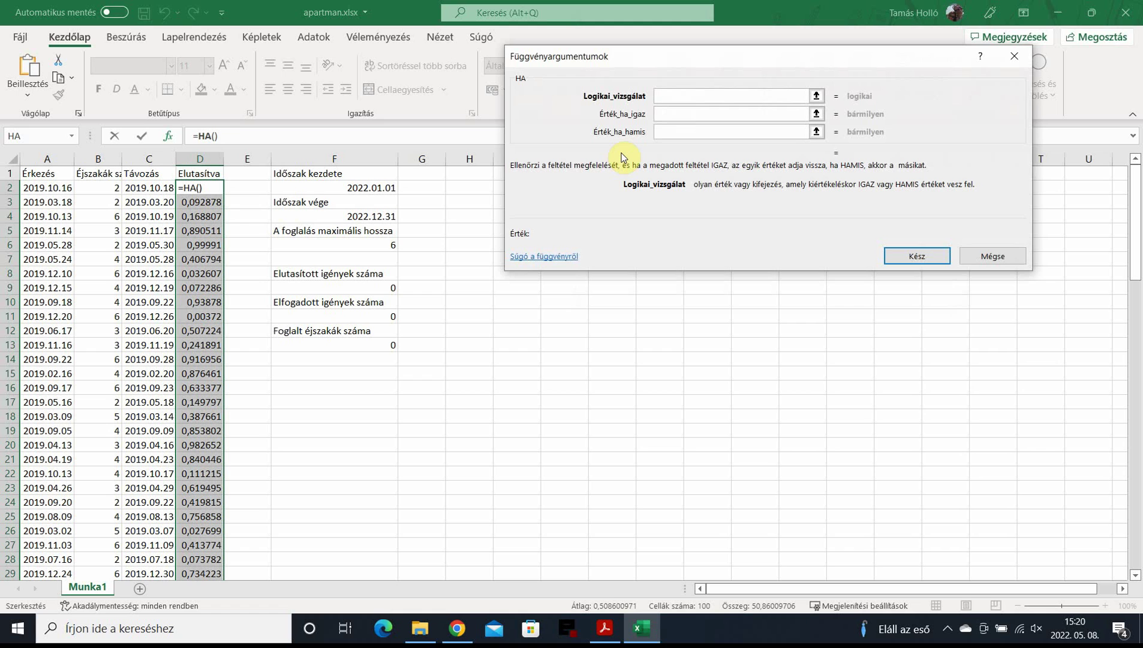
Step: Complete the HA function in D2 with the condition VÉL()<0,2, "IGEN" if true and an empty string "" if false
text(VÉL()<)
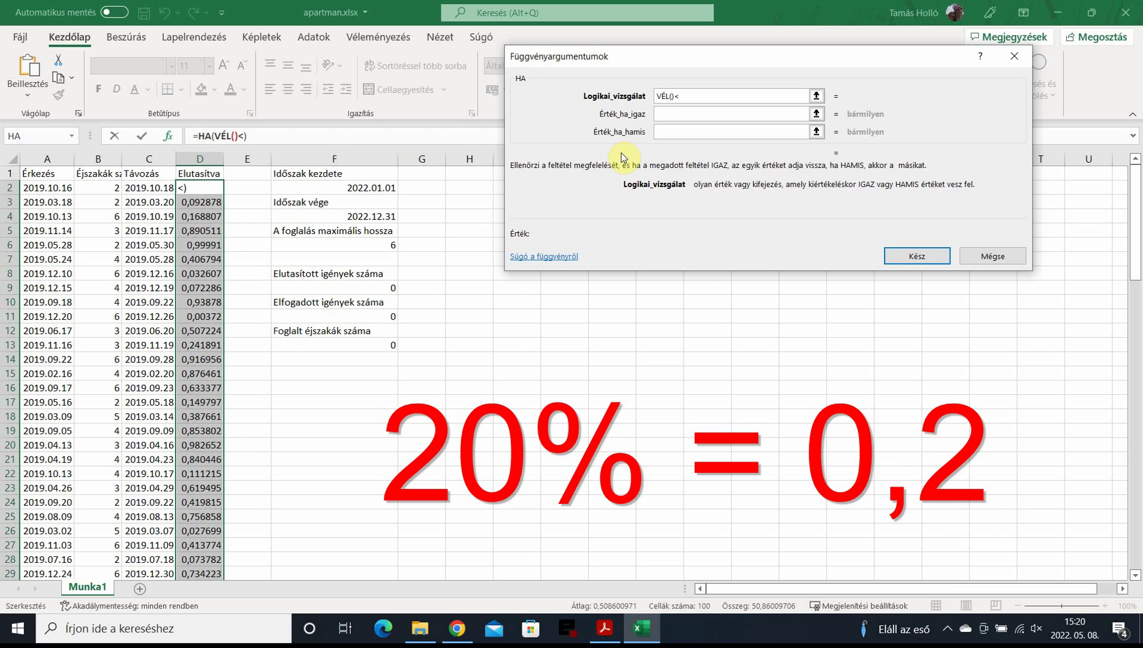
text(0,)
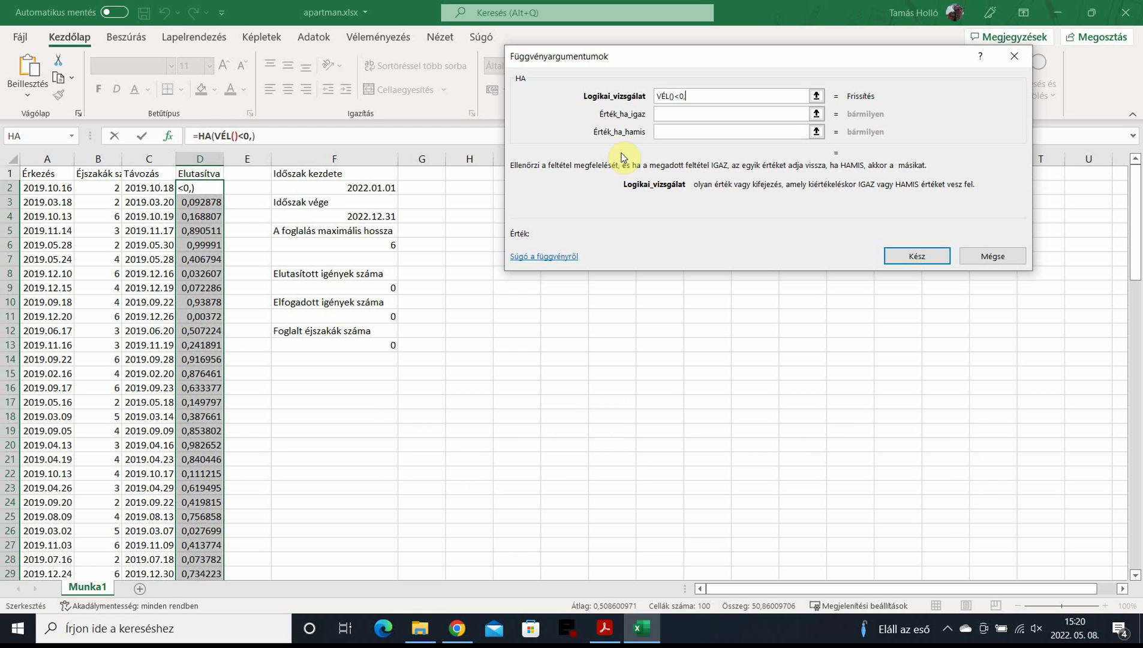
text(2)
click(684, 113)
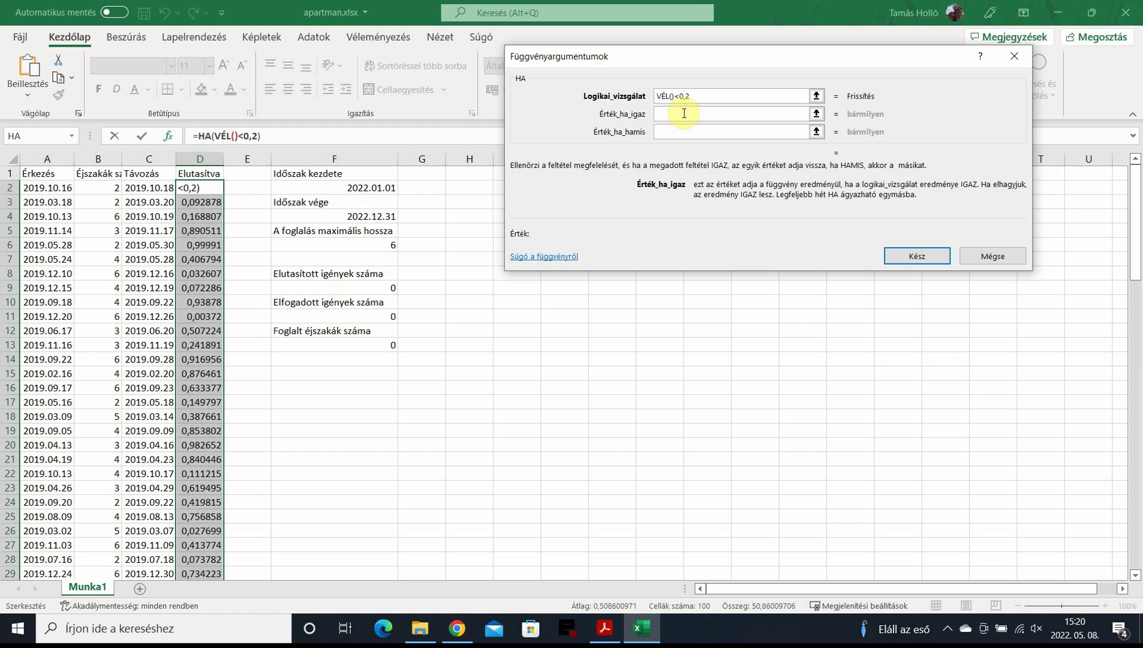
text(IGEN)
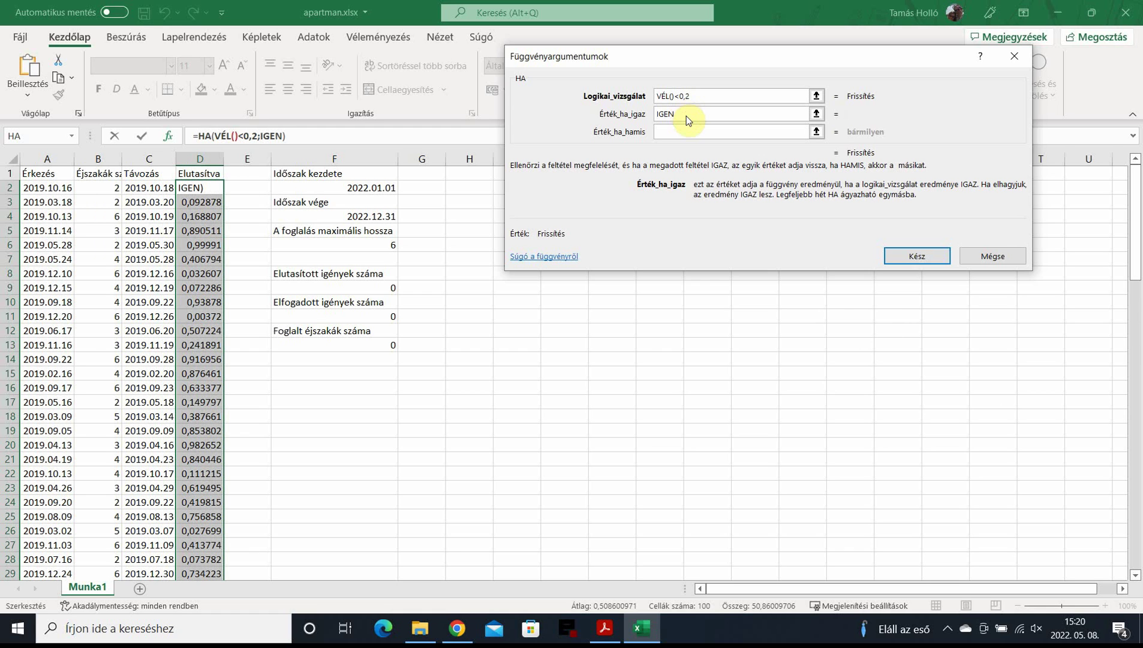
key(Tab)
text("")
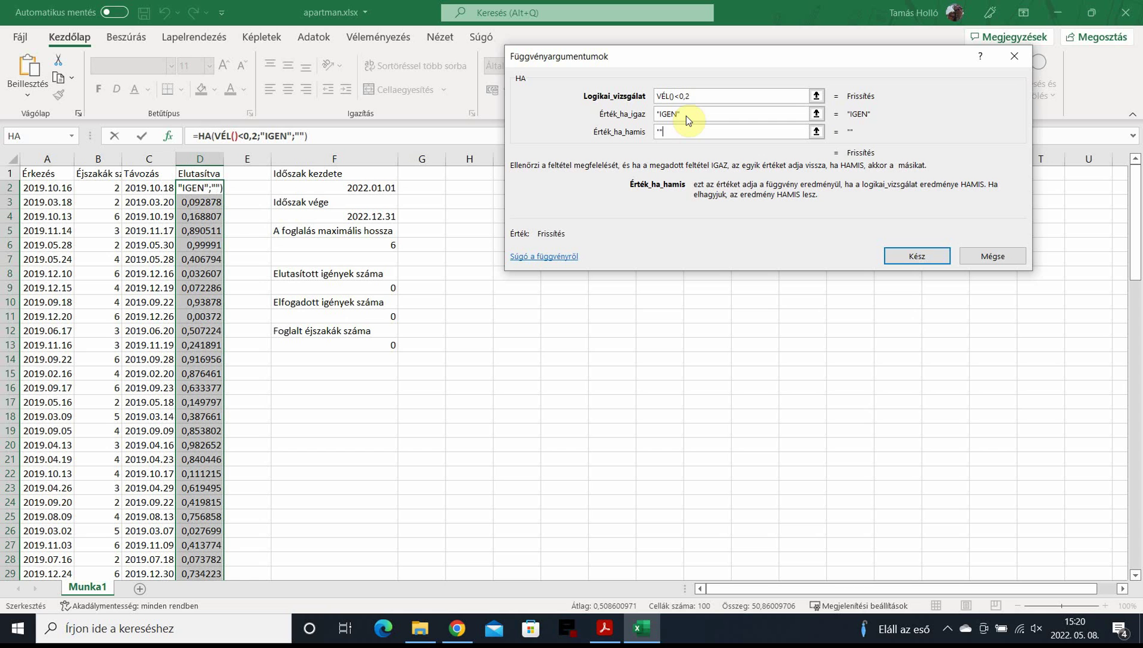
click(936, 255)
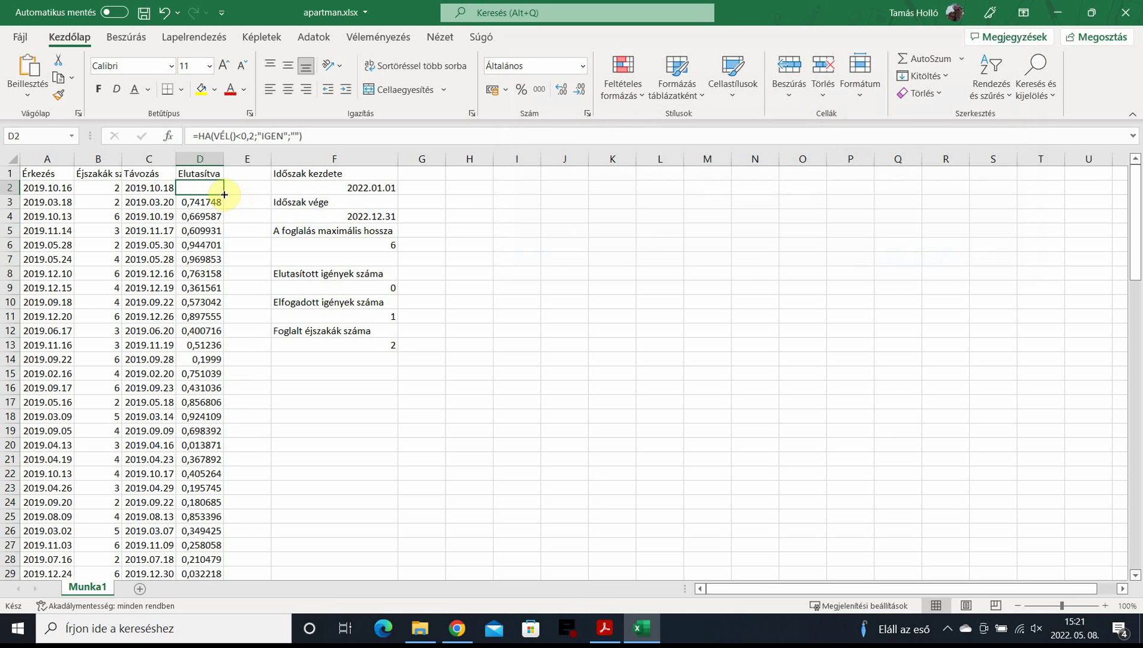
Step: Fill the HA formula from D2 down to D101 and check the grayed-out rows marked IGEN
key(ctrl+d)
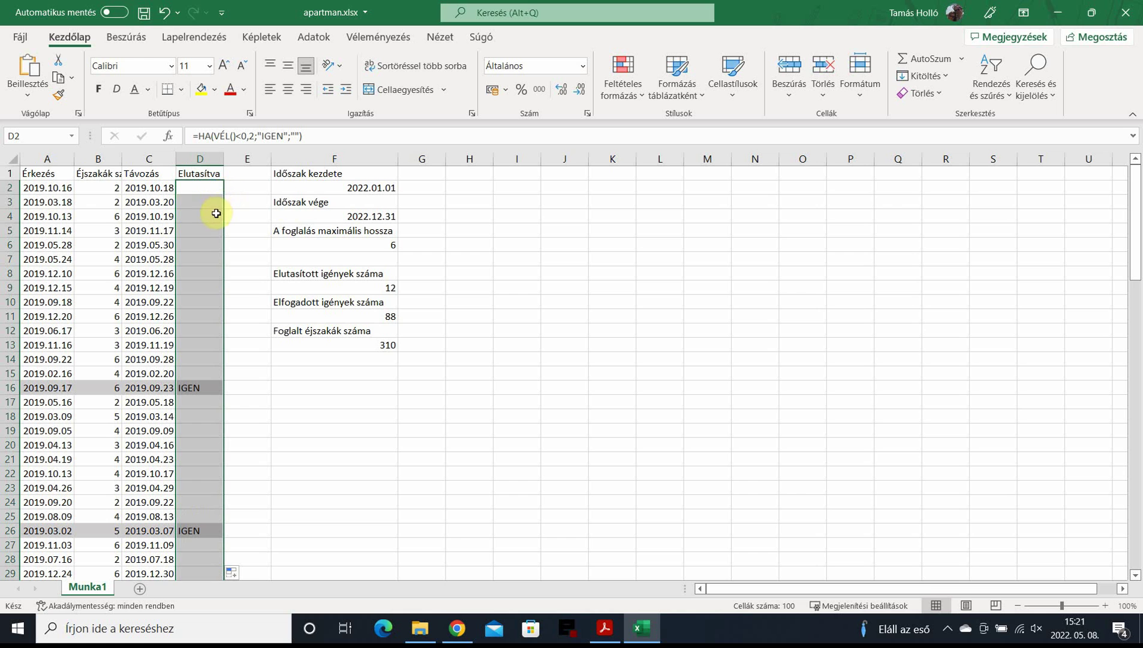
scroll(238, 380, down, 4)
scroll(204, 432, down, 4)
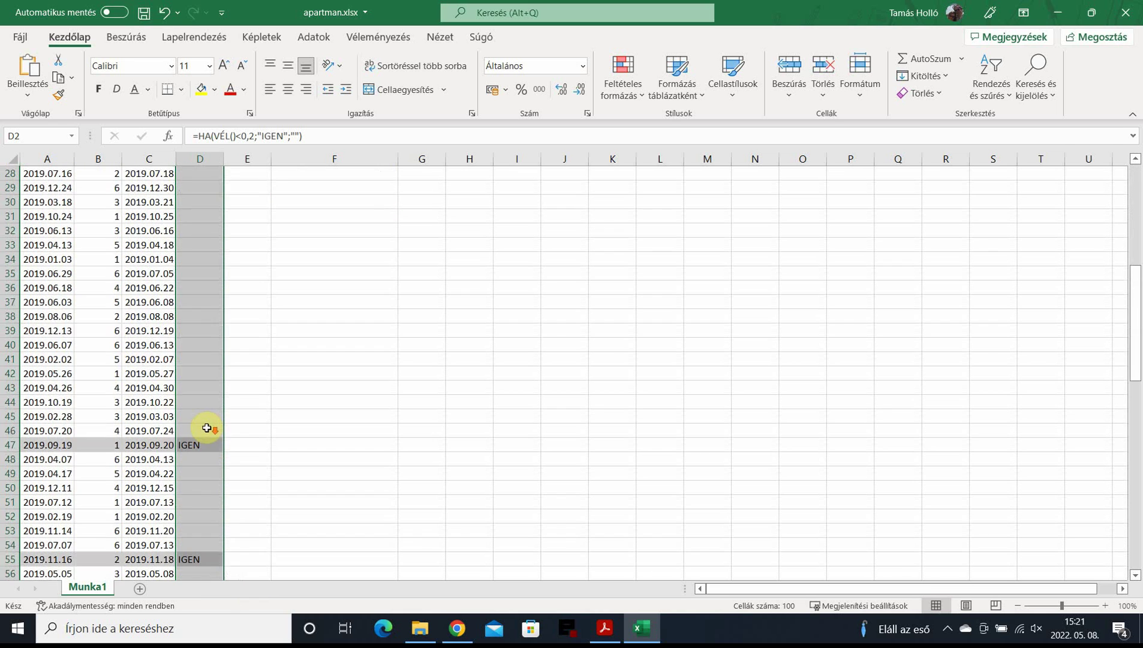
scroll(199, 421, up, 8)
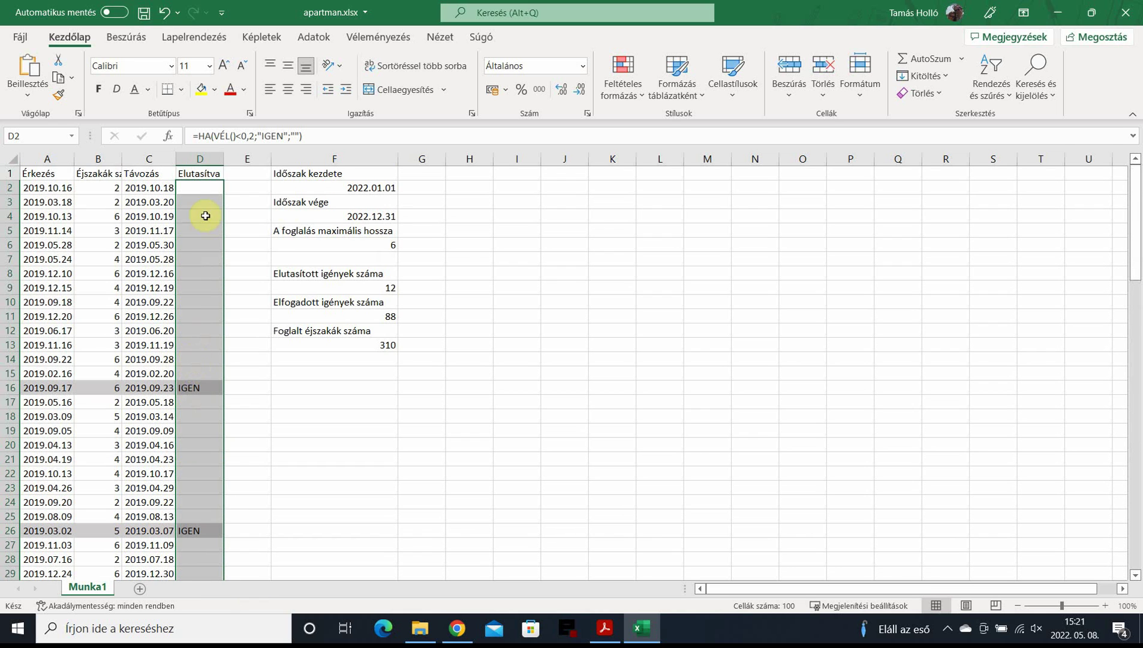
Step: Refill column D from D2 to regenerate the random IGEN values and save the workbook
click(198, 187)
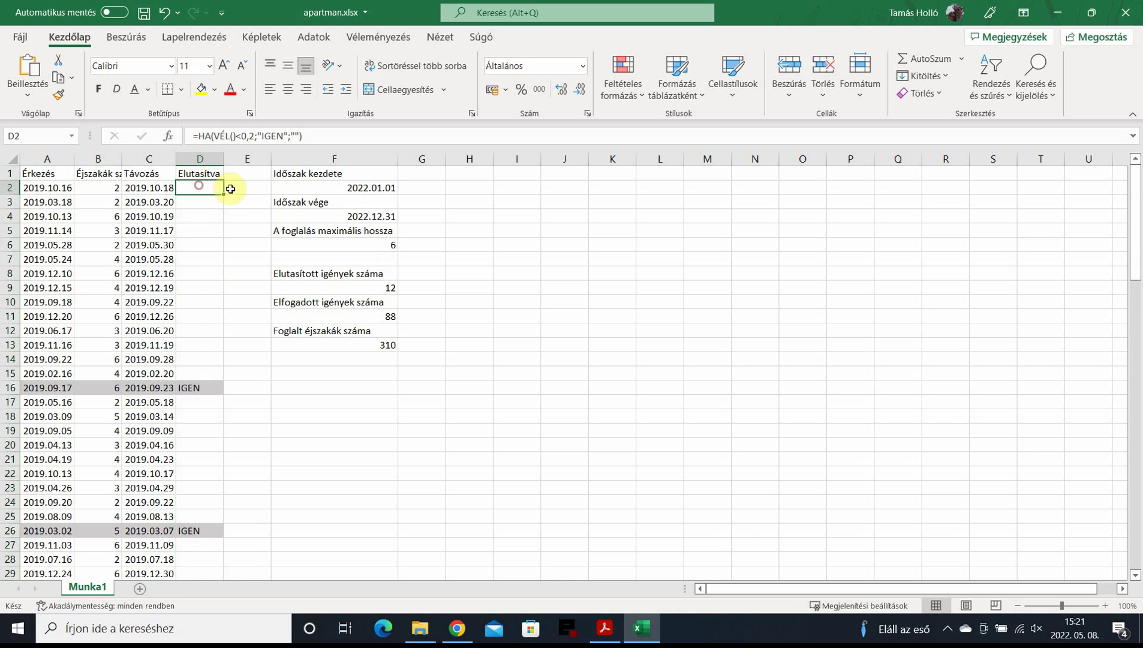
double_click(224, 194)
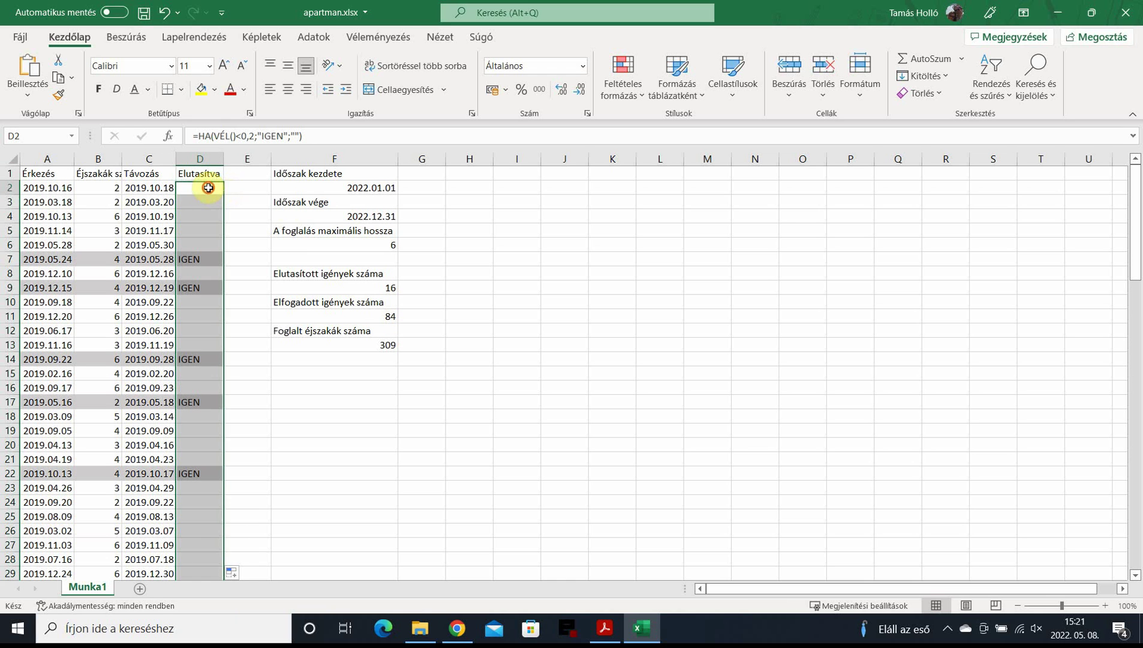
click(223, 193)
double_click(222, 193)
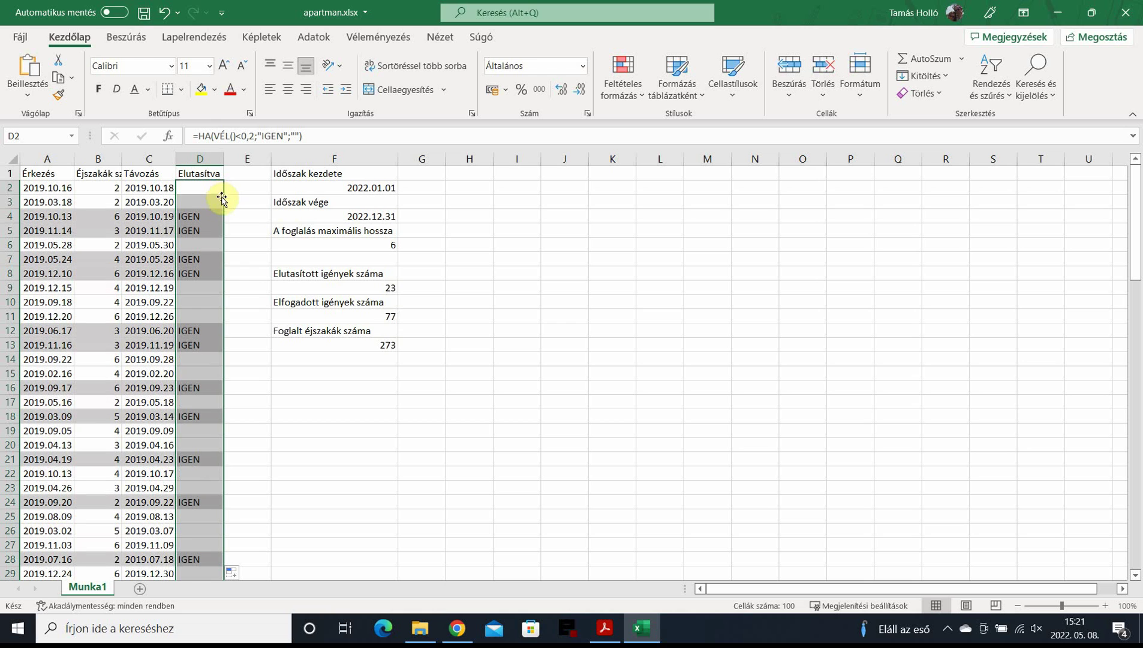
click(195, 189)
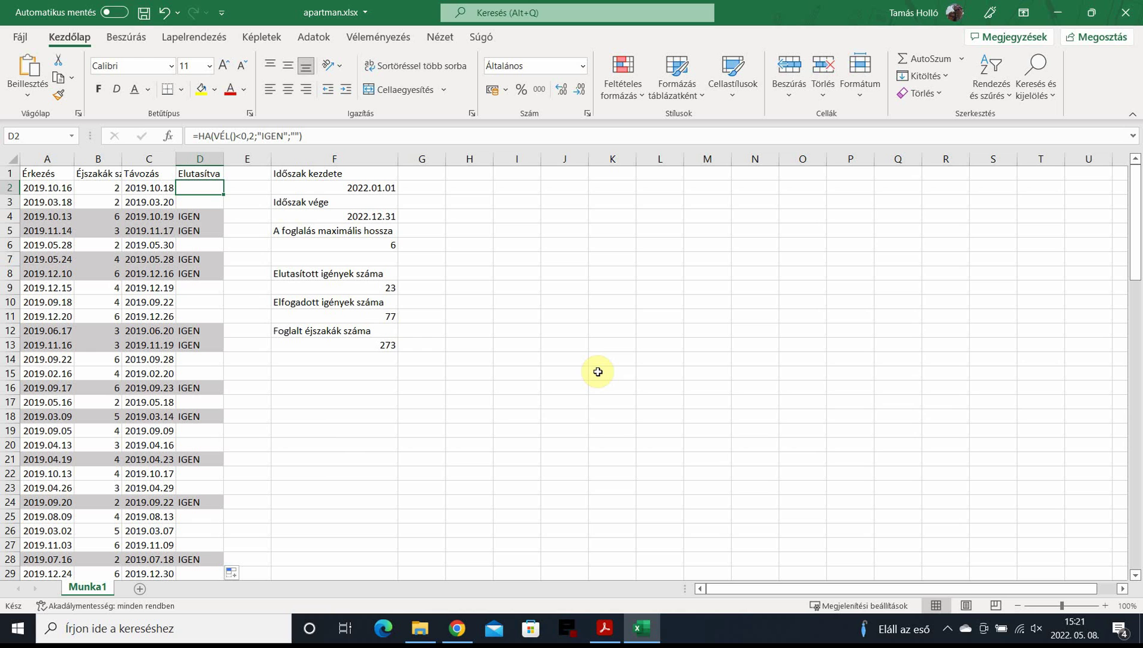
key(ctrl+s)
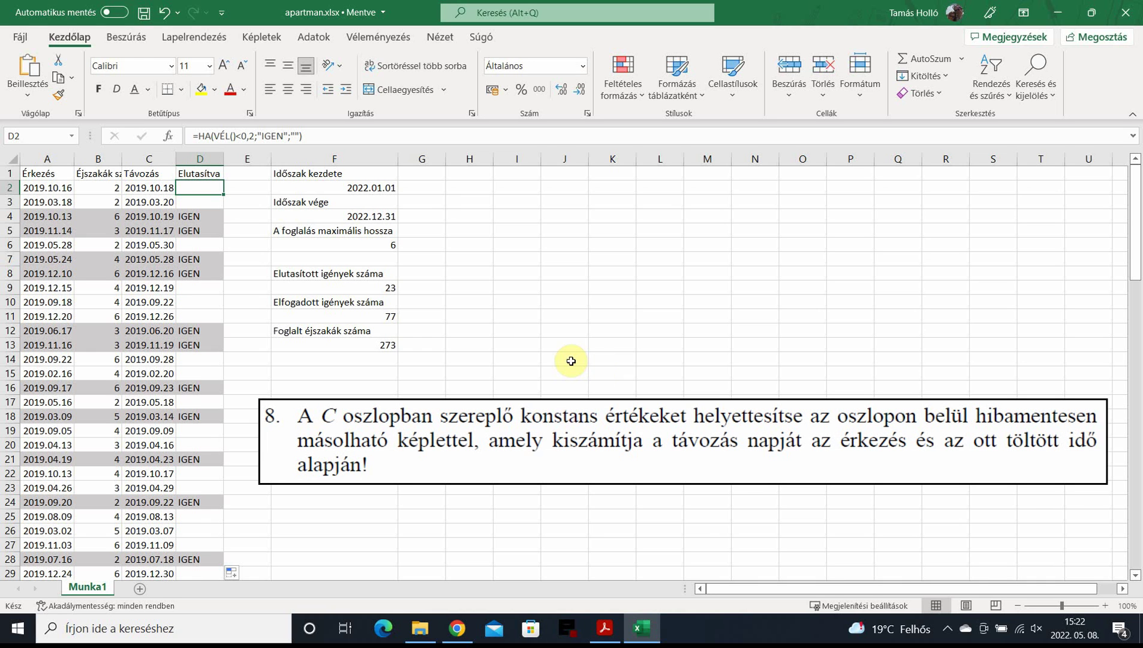
Step: Replace the constant departure date in C2 of the Távozás column with the formula =A2+B2
click(150, 188)
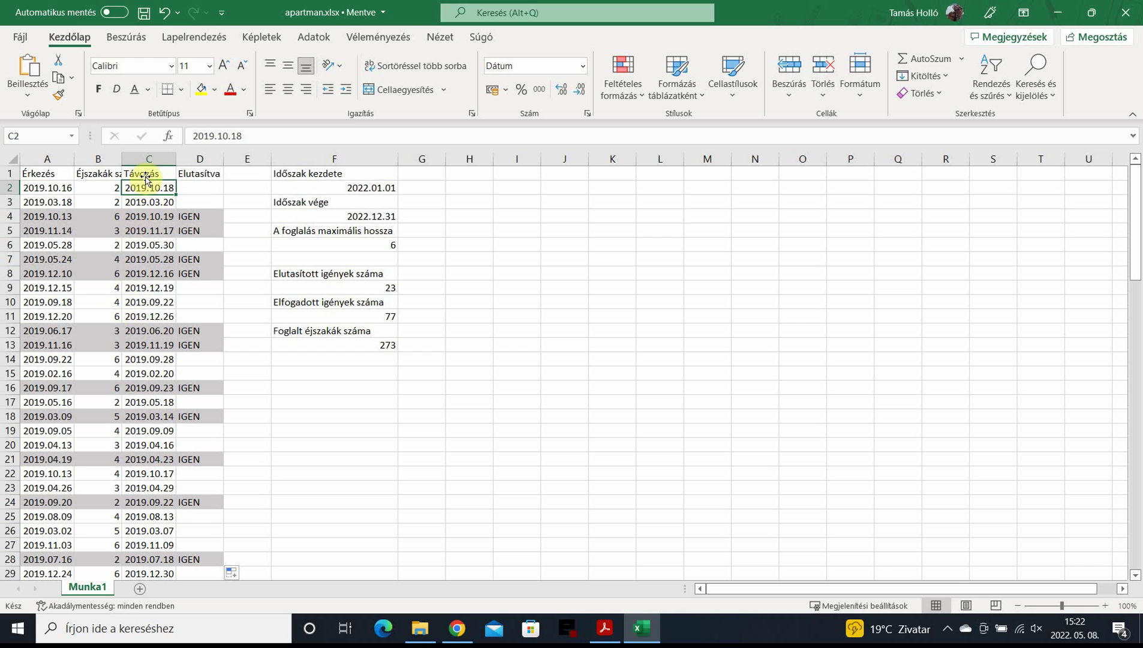
click(48, 187)
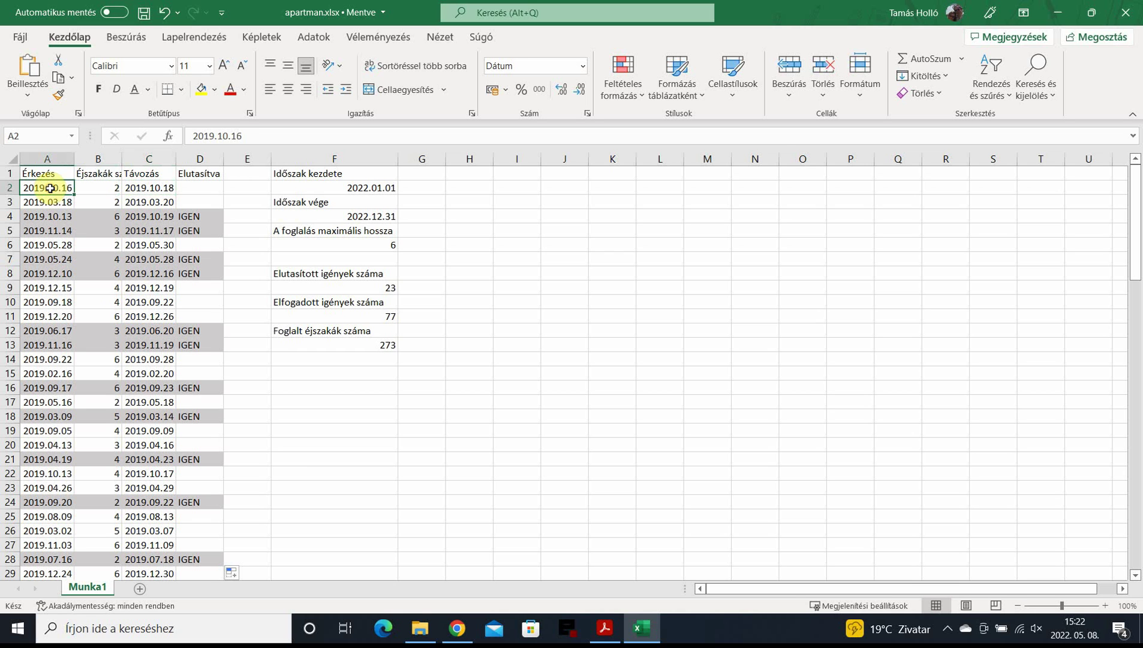
click(153, 188)
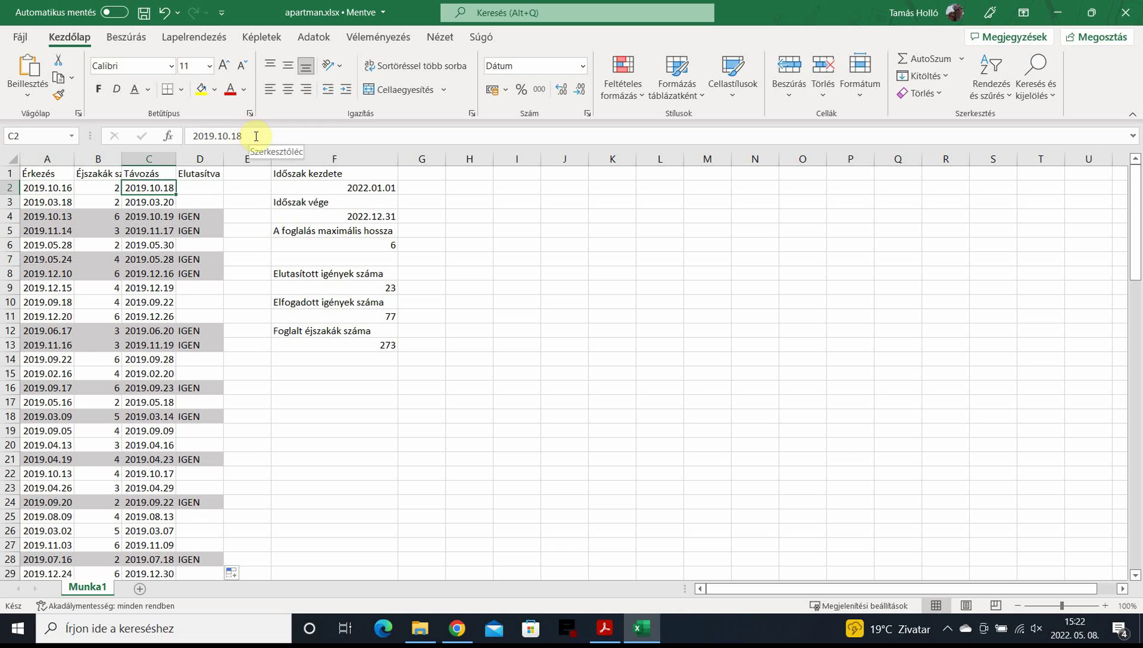
text(=)
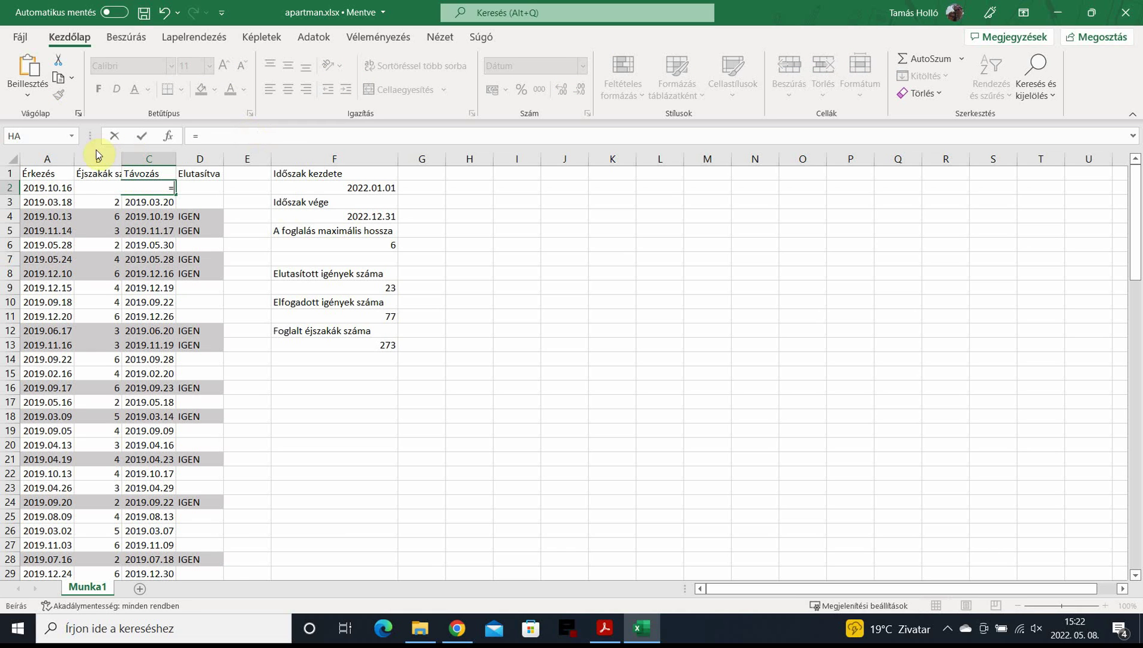
click(47, 186)
text(+)
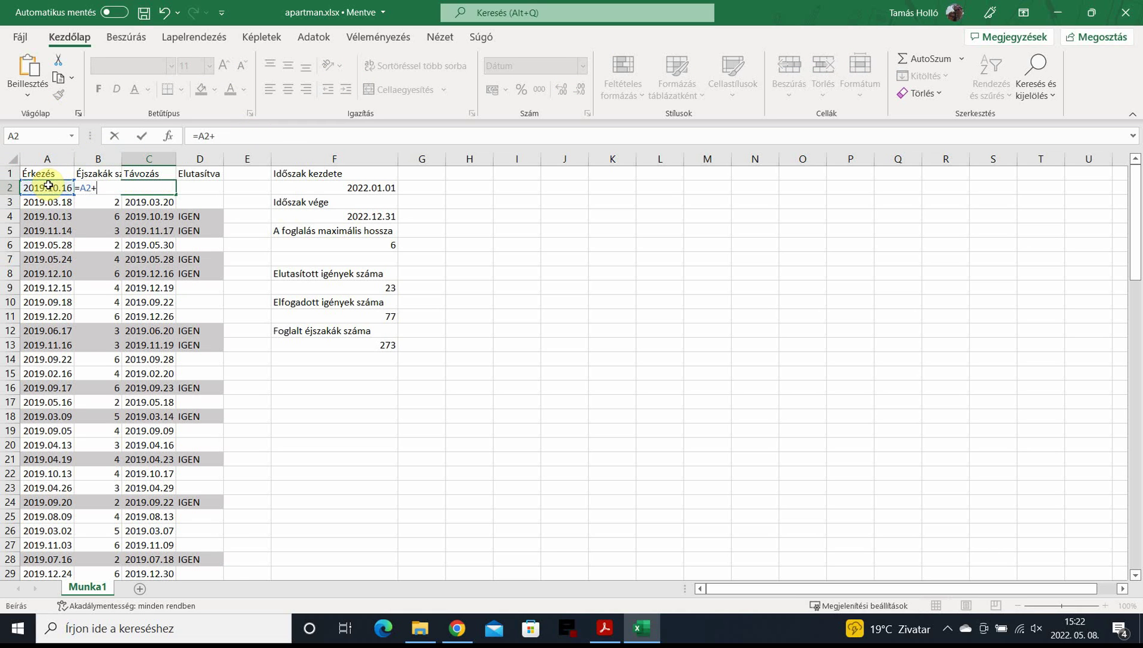
click(104, 203)
click(103, 186)
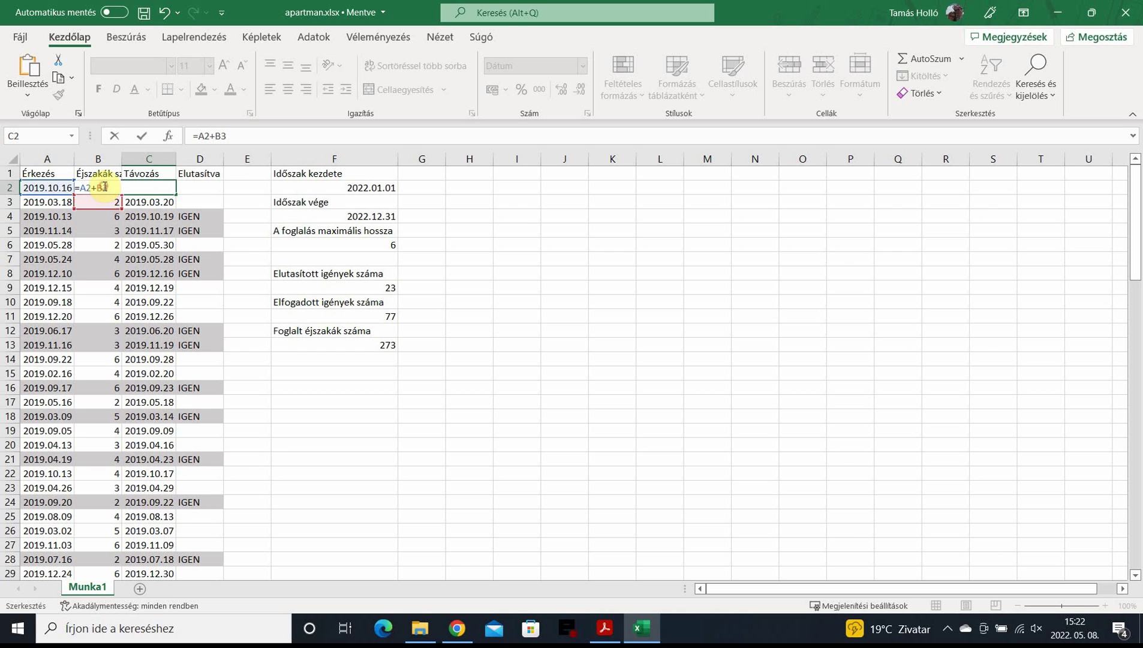
key(BackSpace)
text(2)
key(Return)
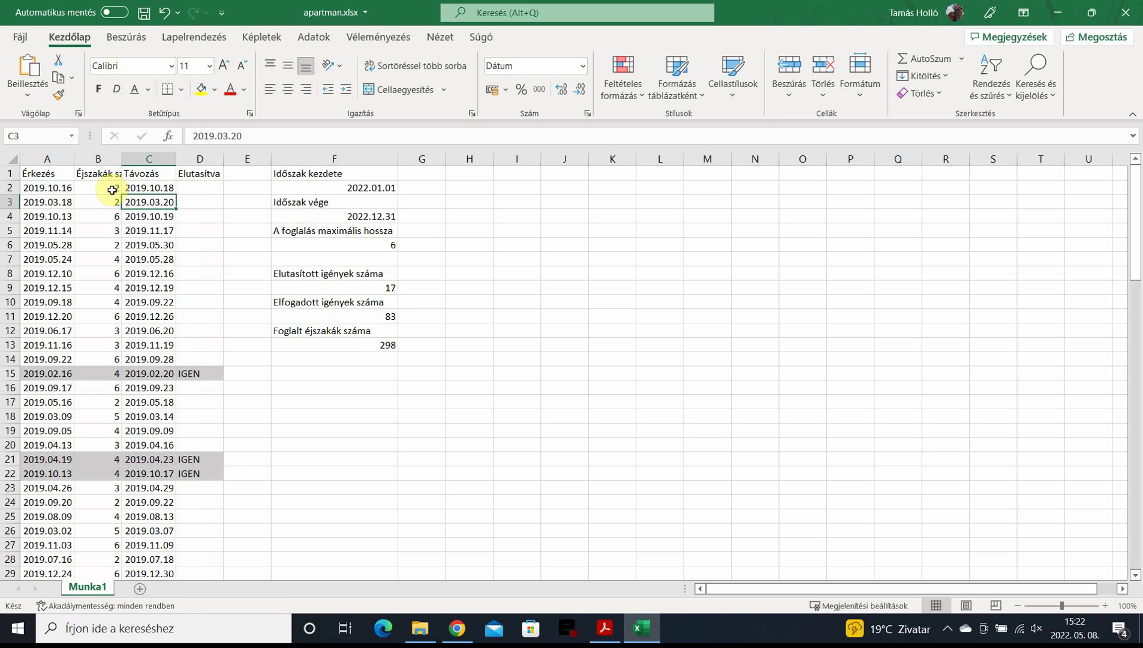
Step: Fill the =A2+B2 formula from C2 down to C101 and save the workbook
key(Up)
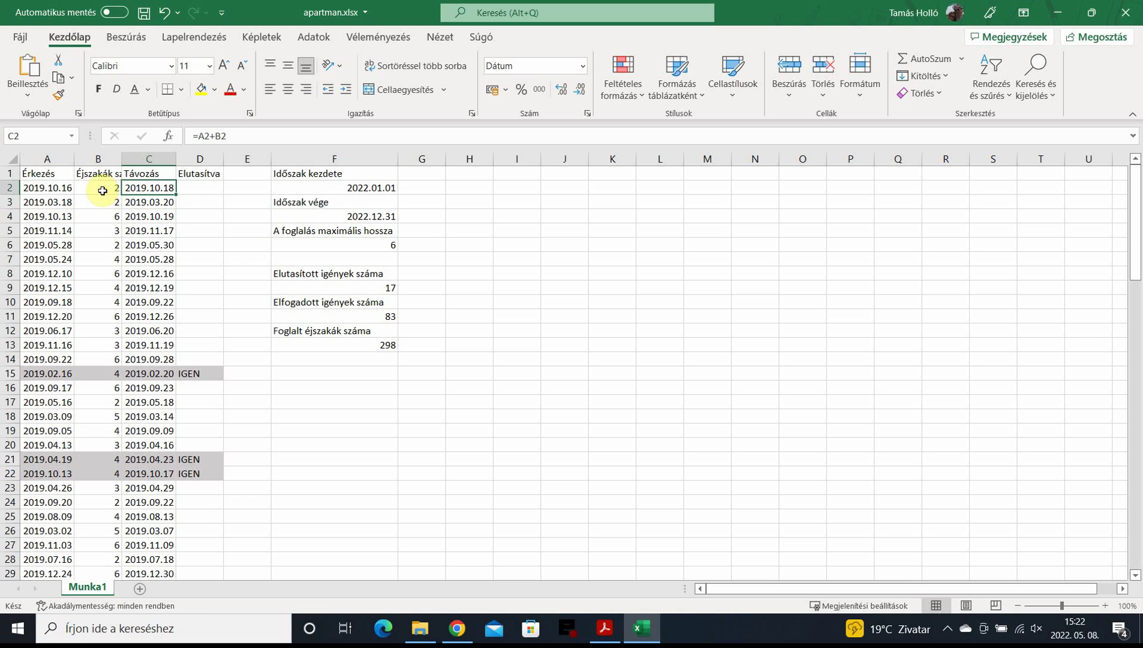
double_click(178, 195)
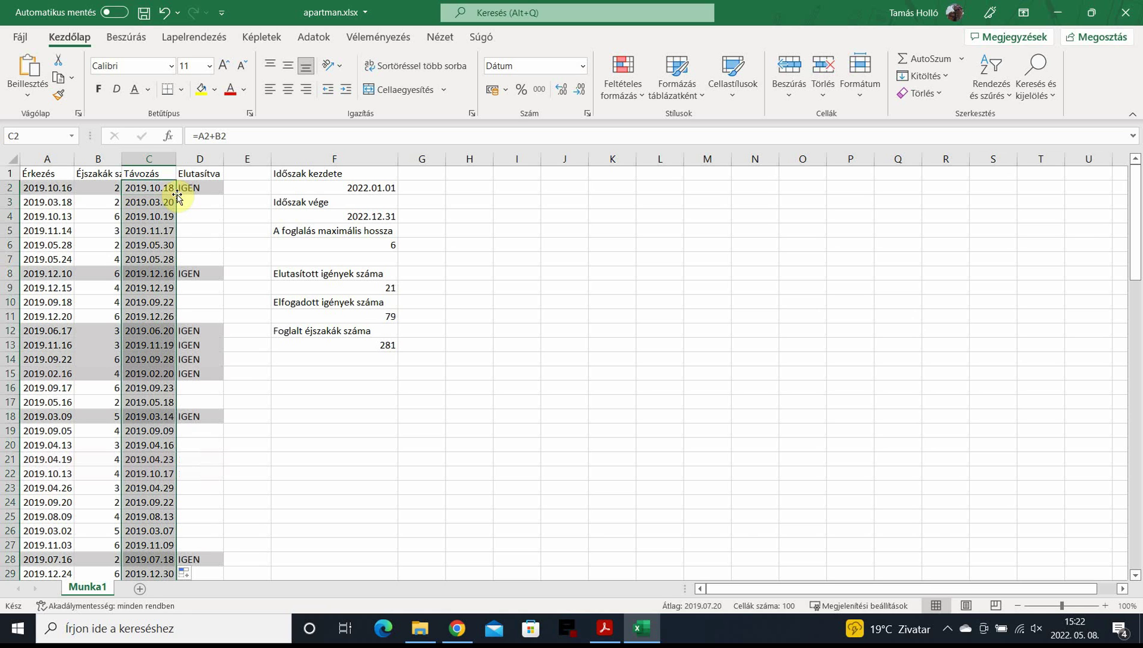
click(147, 188)
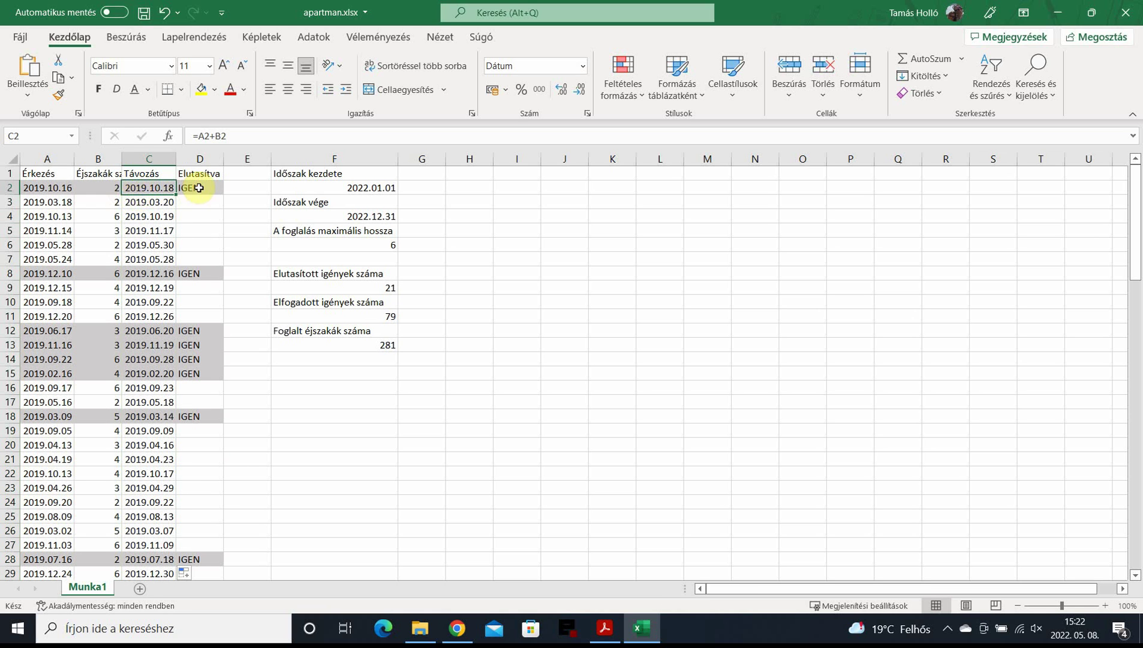
key(ctrl+s)
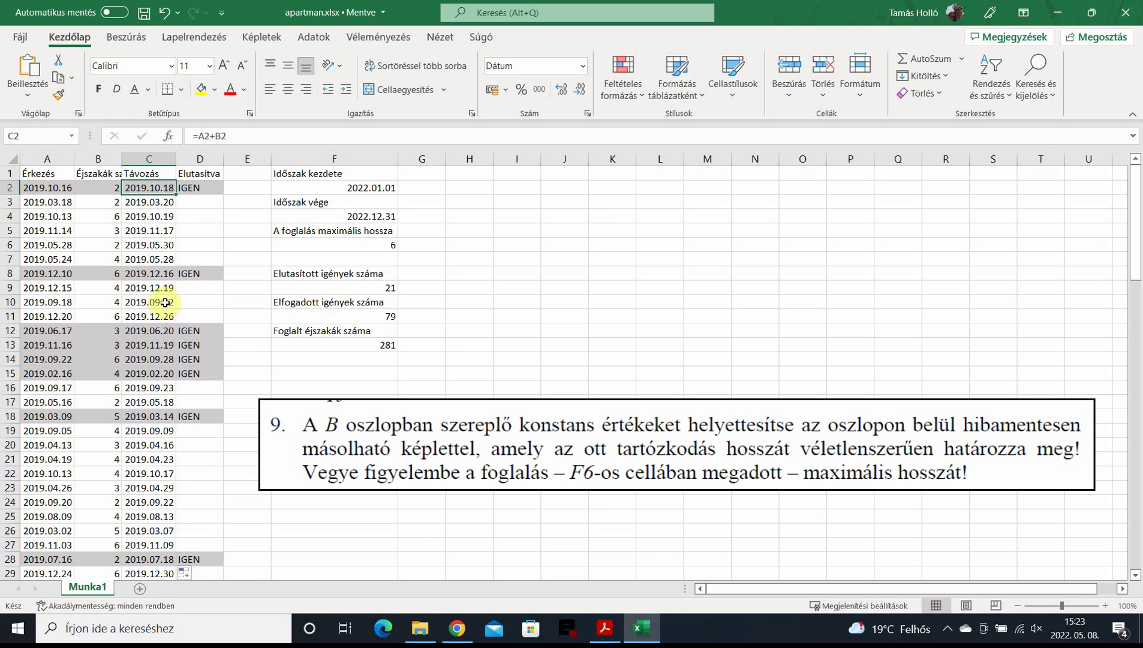
Step: Insert the VÉLETLEN.KÖZÖTT function into B2 in place of the constant number of nights
click(98, 189)
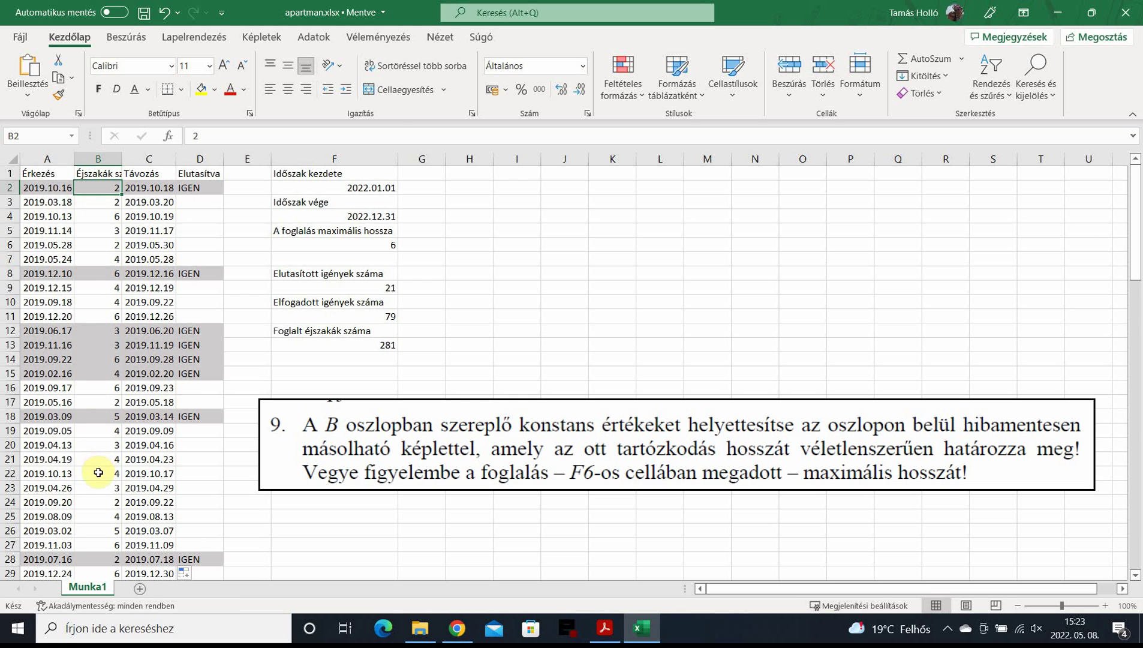
scroll(99, 472, down, 3)
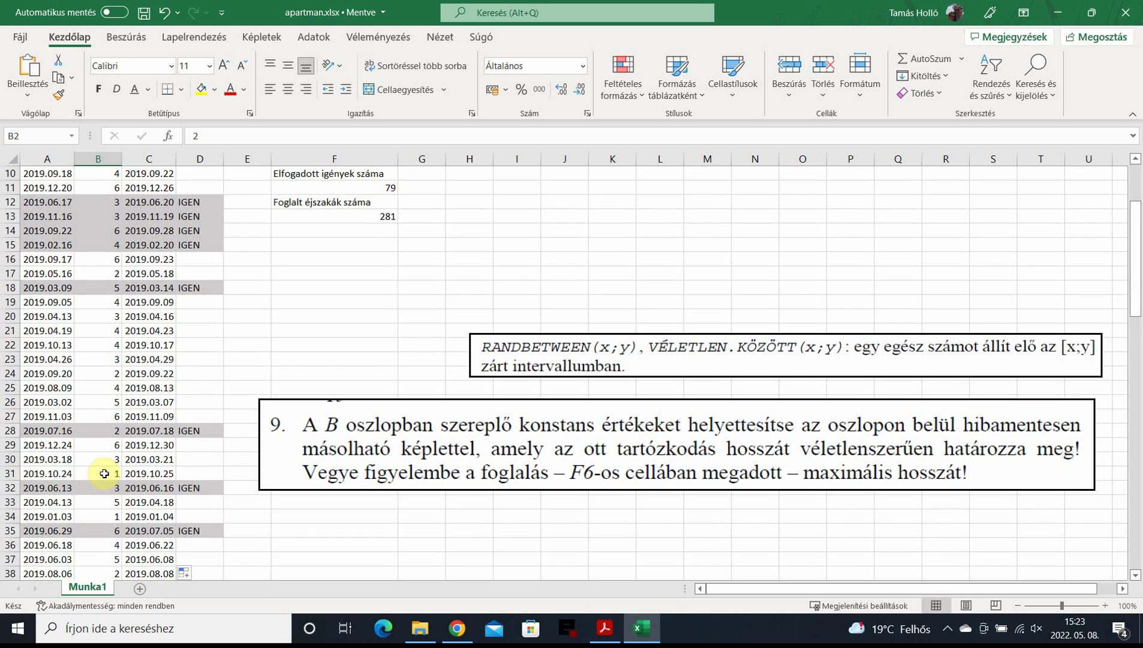
scroll(103, 473, up, 3)
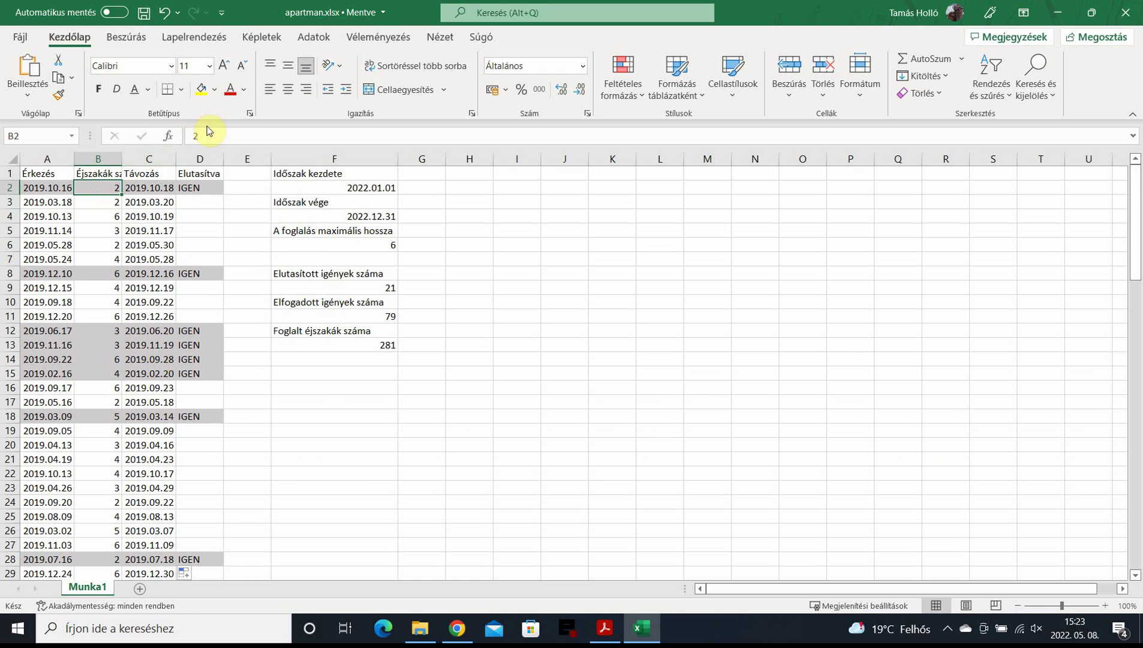
click(168, 136)
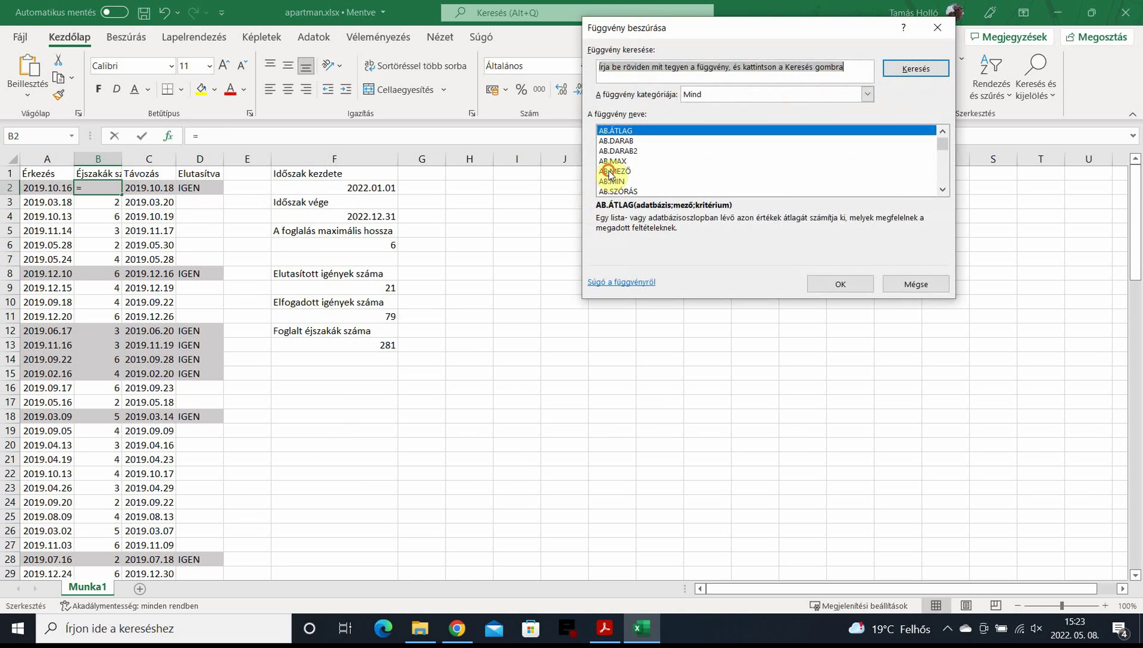
click(610, 172)
key(v)
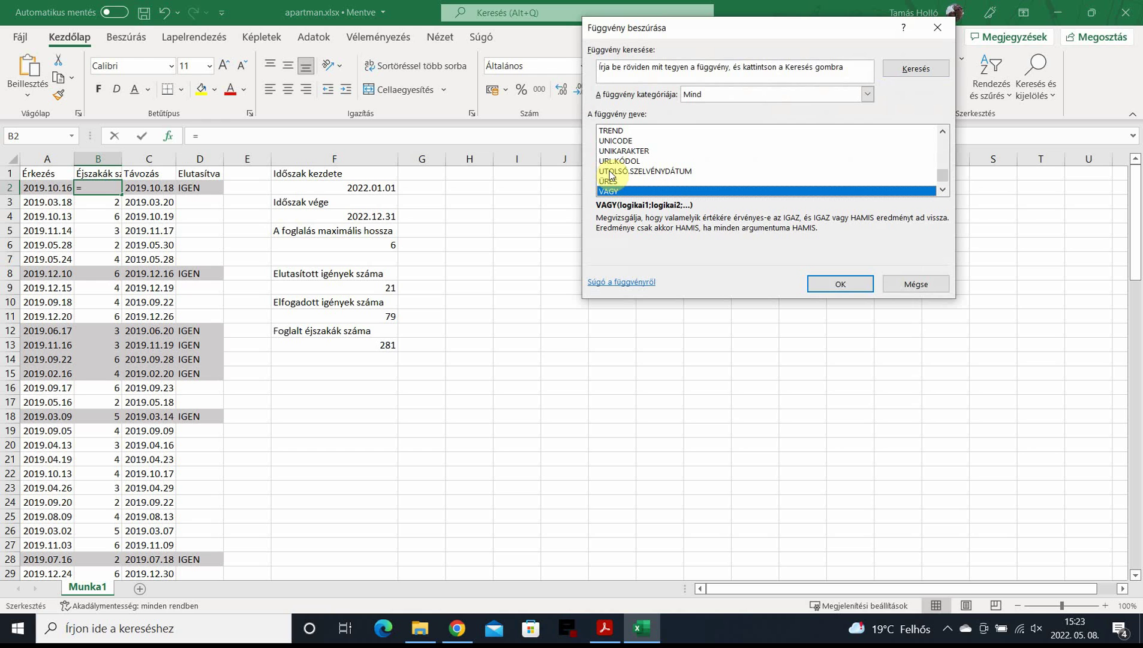
key(Down)
key(Down)
key(Down)
key(Down)
key(Down)
key(Down)
key(Down)
key(Down)
key(Down)
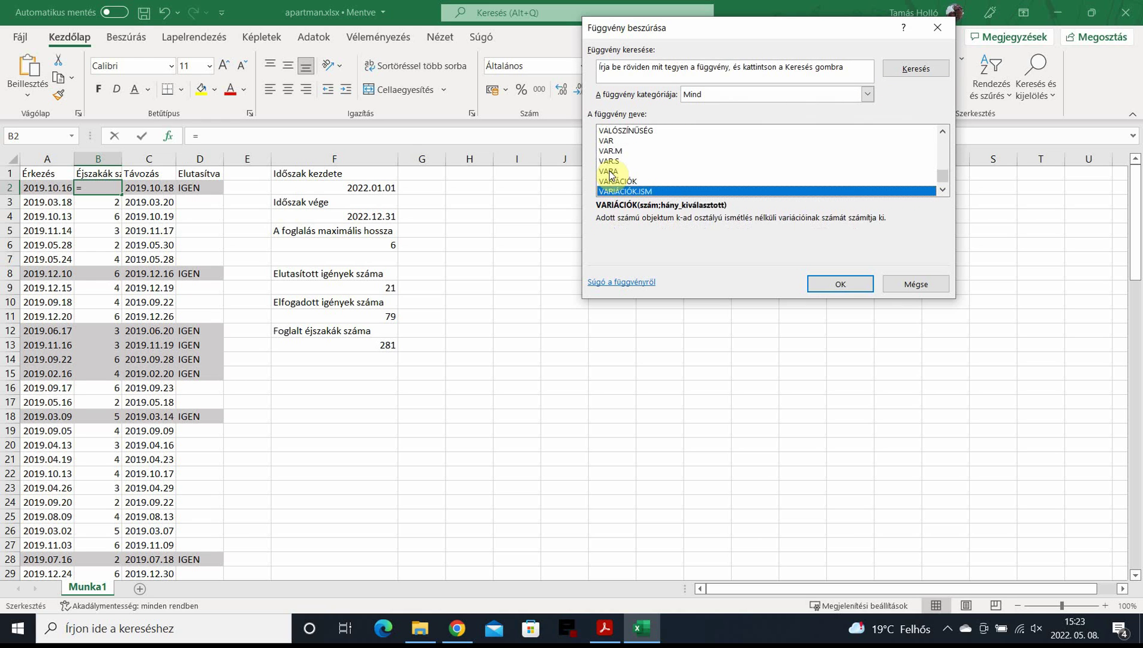
key(Down)
key(Down)
key(Down)
key(Up)
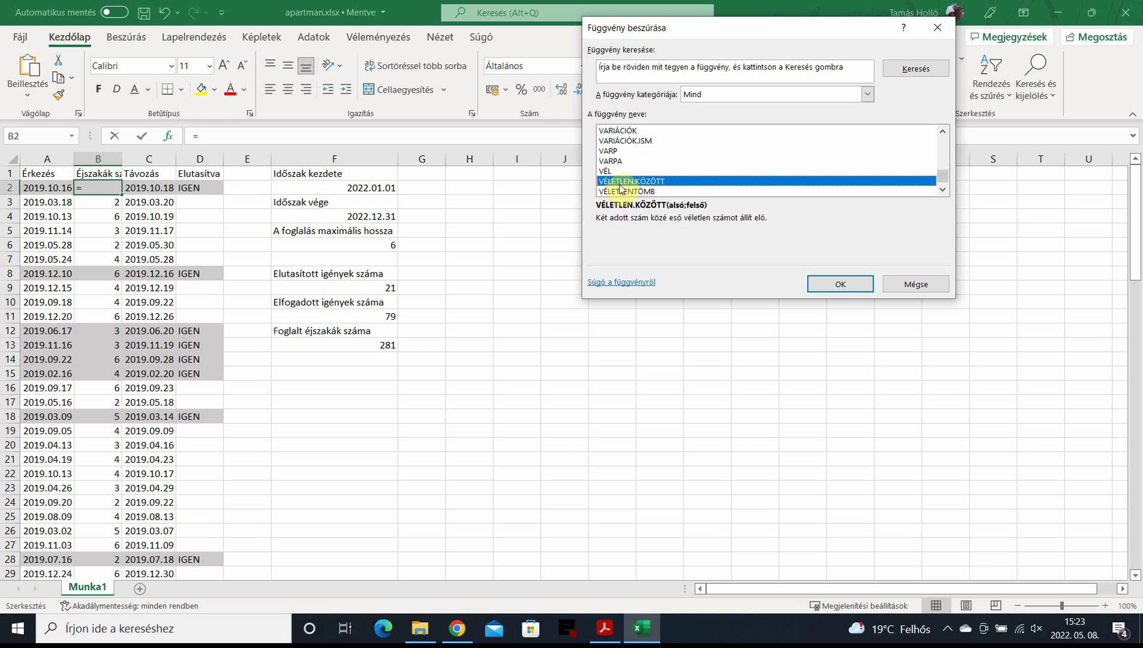
click(841, 284)
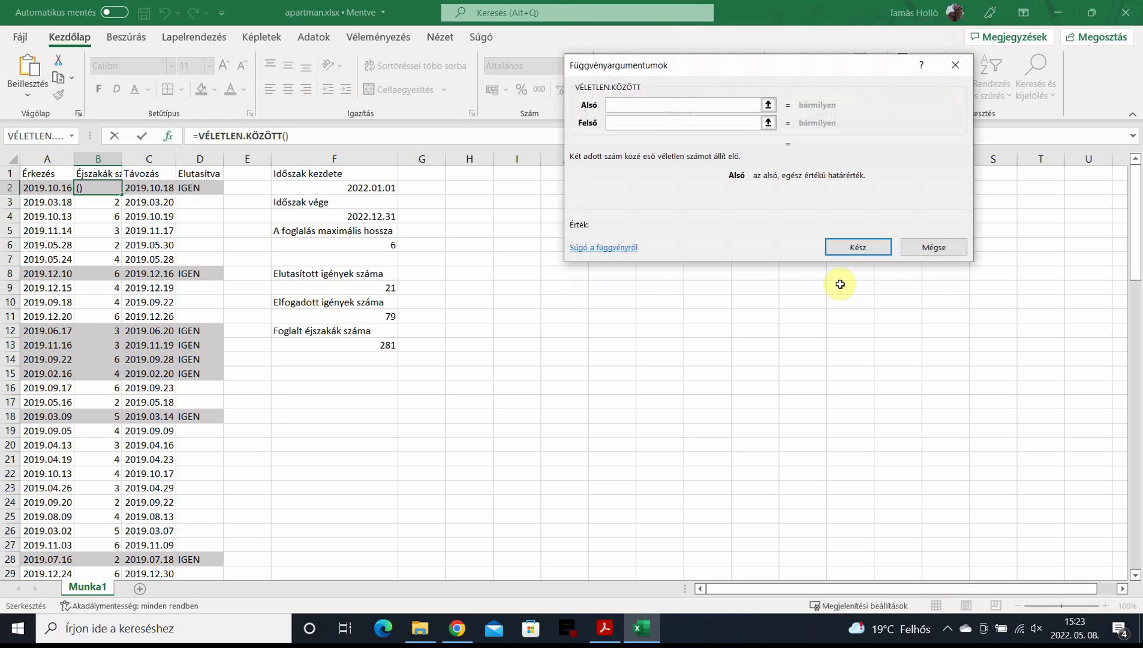
Step: Set the function's lower bound to 1 and its upper bound to F6, giving =VÉLETLEN.KÖZÖTT(1;F6) in B2
text(1+)
click(373, 245)
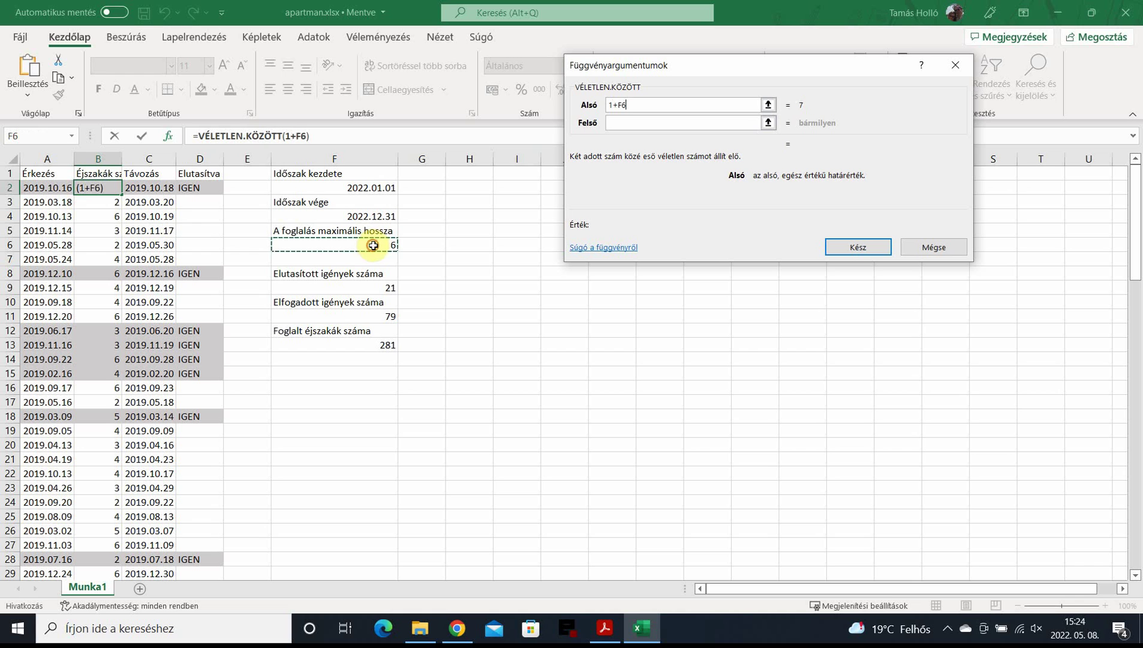
click(682, 104)
key(BackSpace)
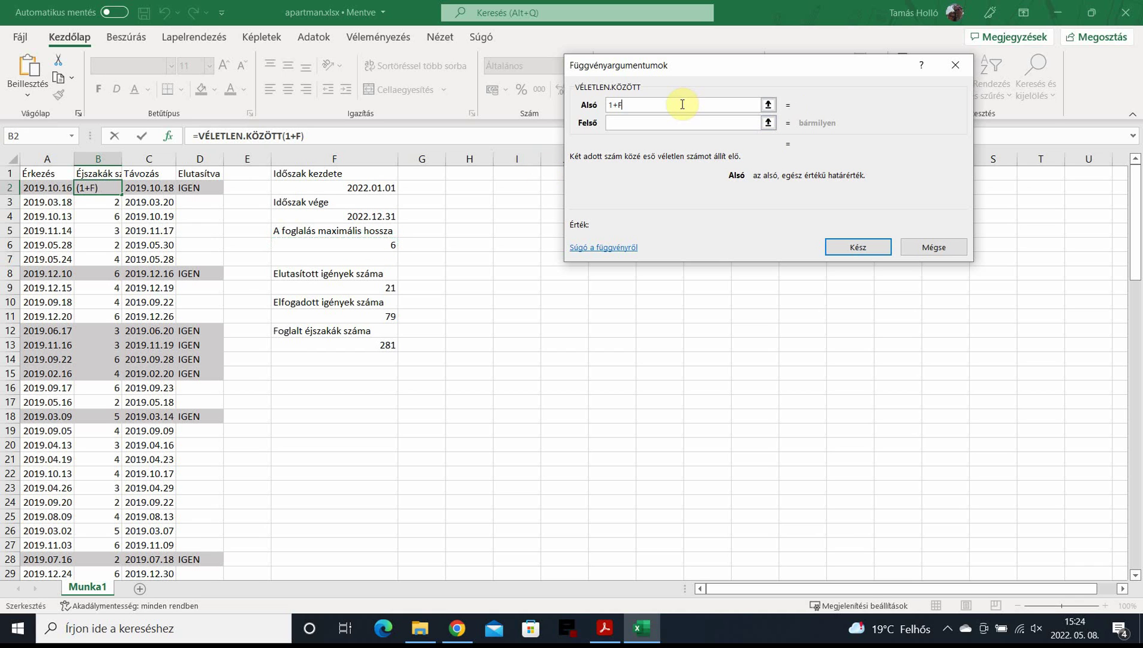
click(660, 123)
click(381, 246)
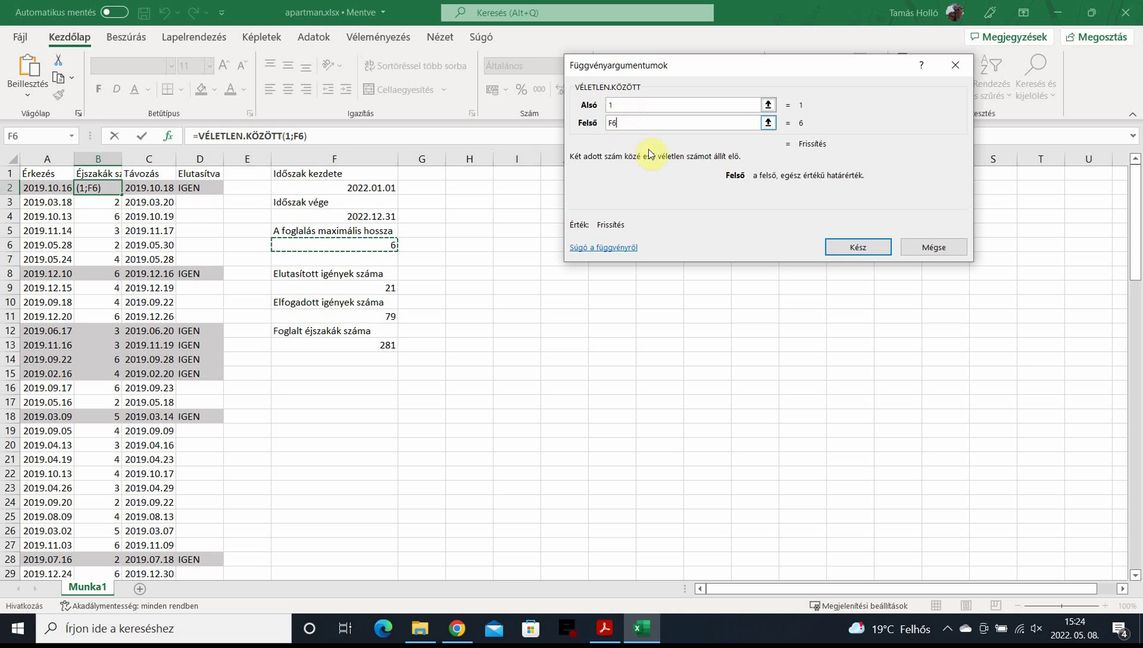
click(860, 247)
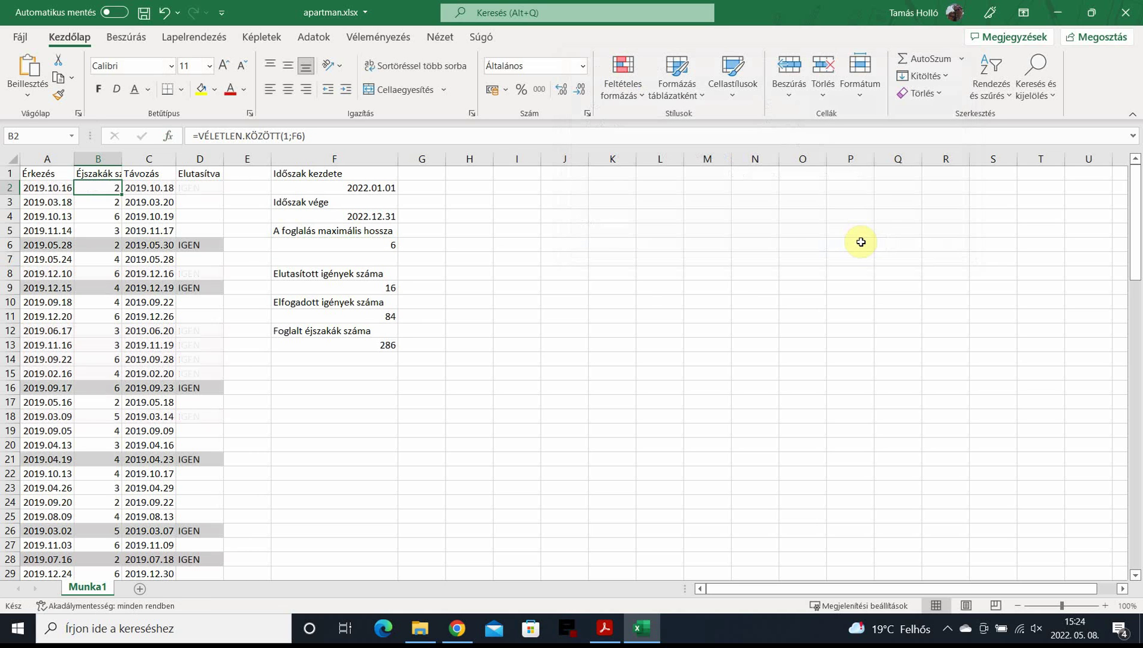
Step: Try filling the relative-reference formula from B2 down column B and inspect the copied formula in B10
double_click(124, 195)
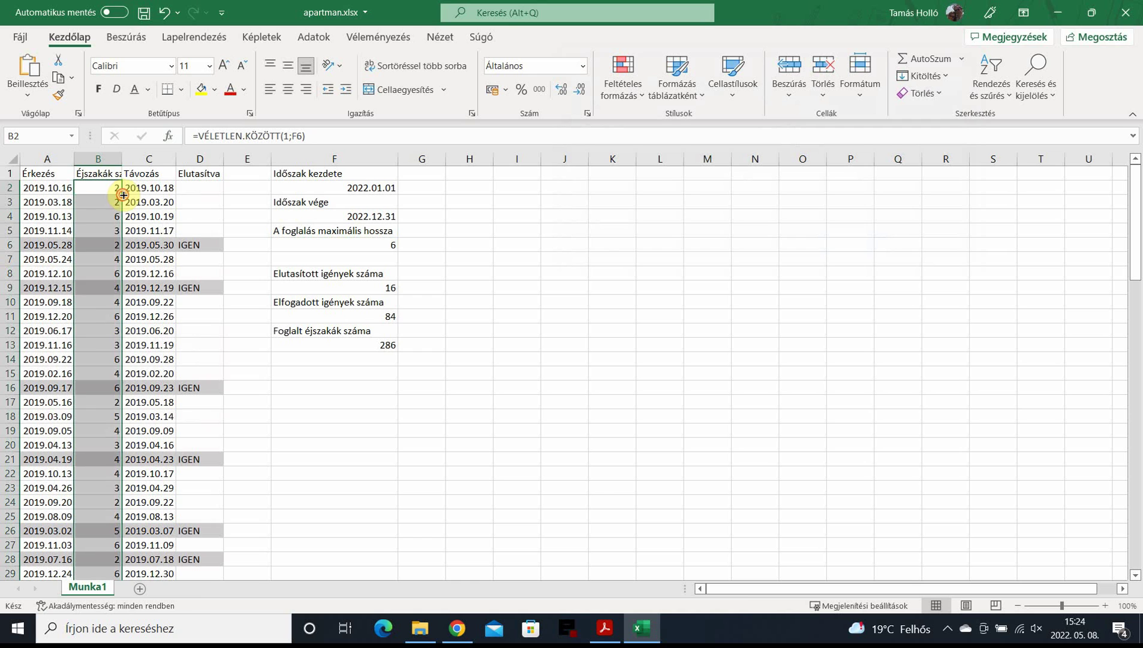
click(96, 301)
click(336, 131)
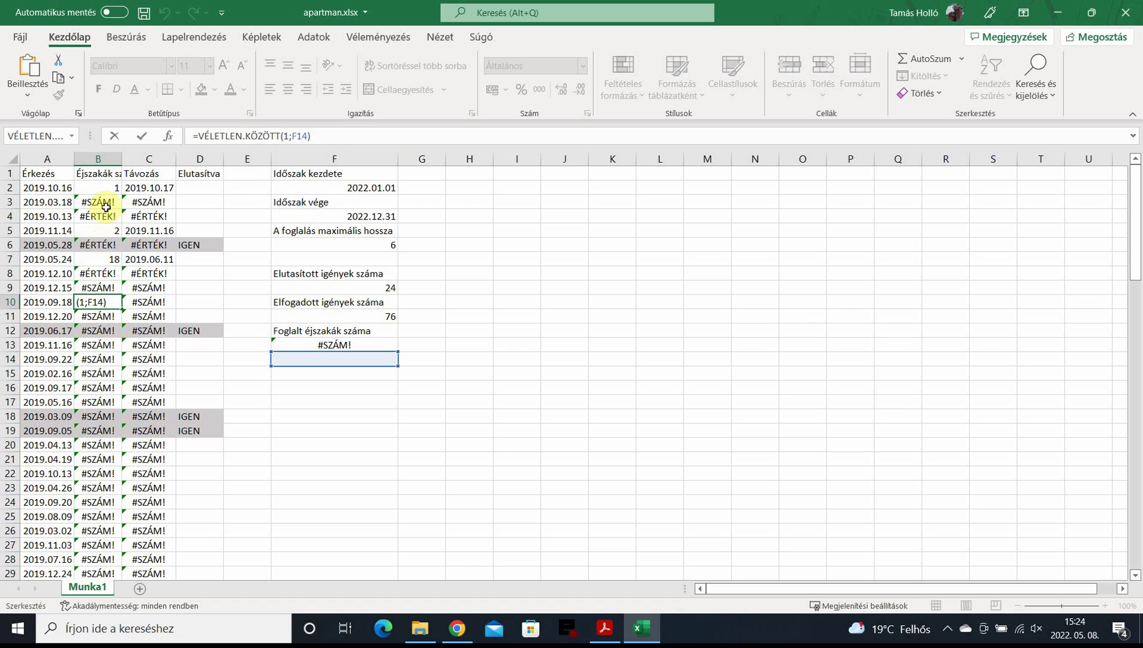
Step: Make the F6 reference in B2 absolute and fill =VÉLETLEN.KÖZÖTT(1;$F$6) down to B101
click(102, 188)
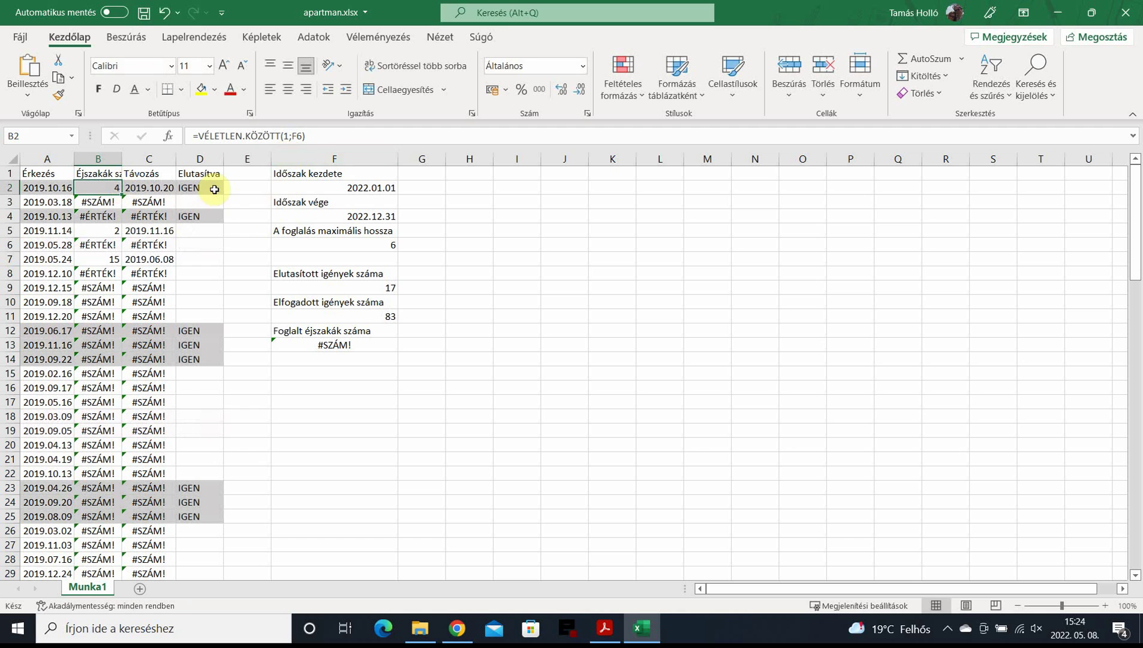
click(298, 135)
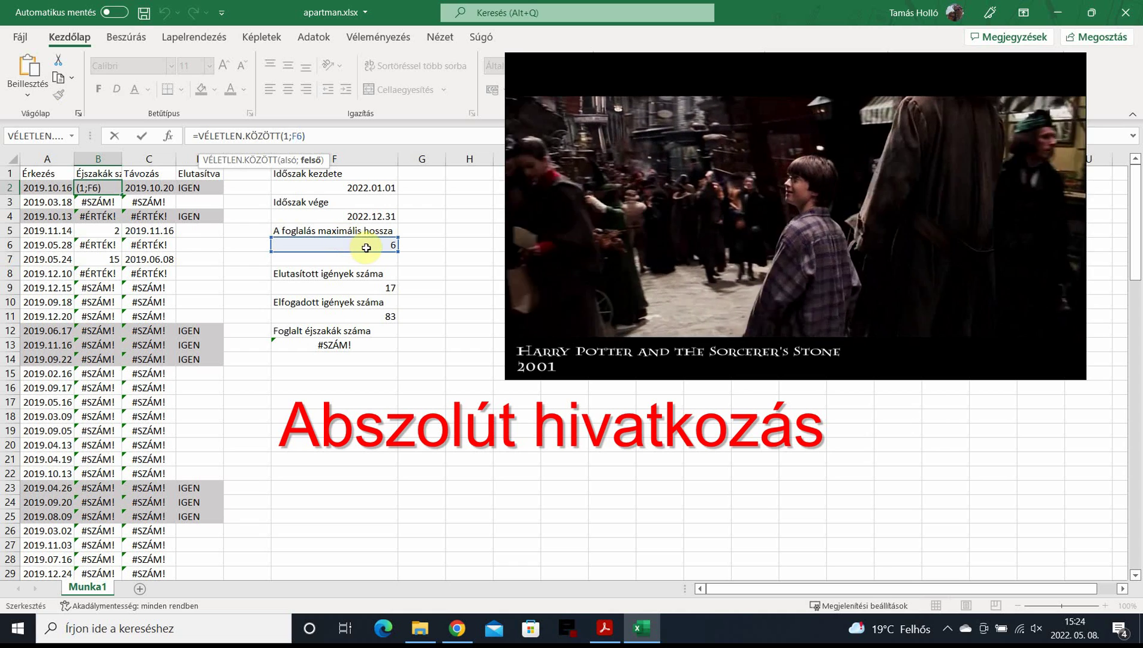
key(F4)
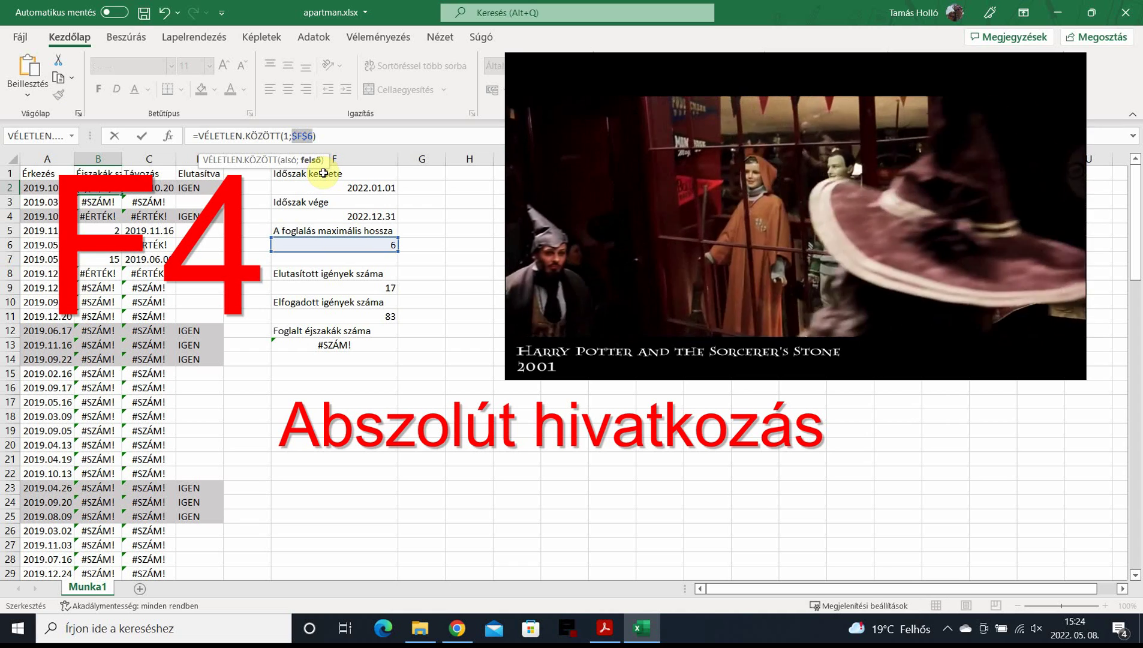
key(Return)
click(104, 189)
double_click(121, 194)
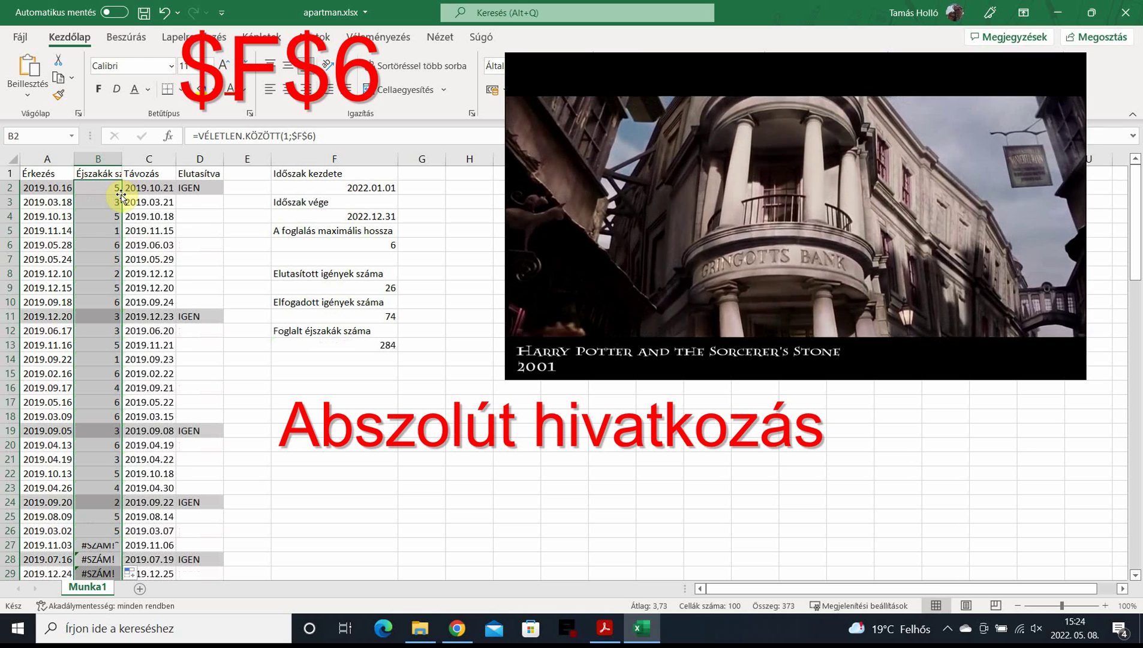
Step: Check the references of the copied formula in B7 and save the workbook
click(109, 261)
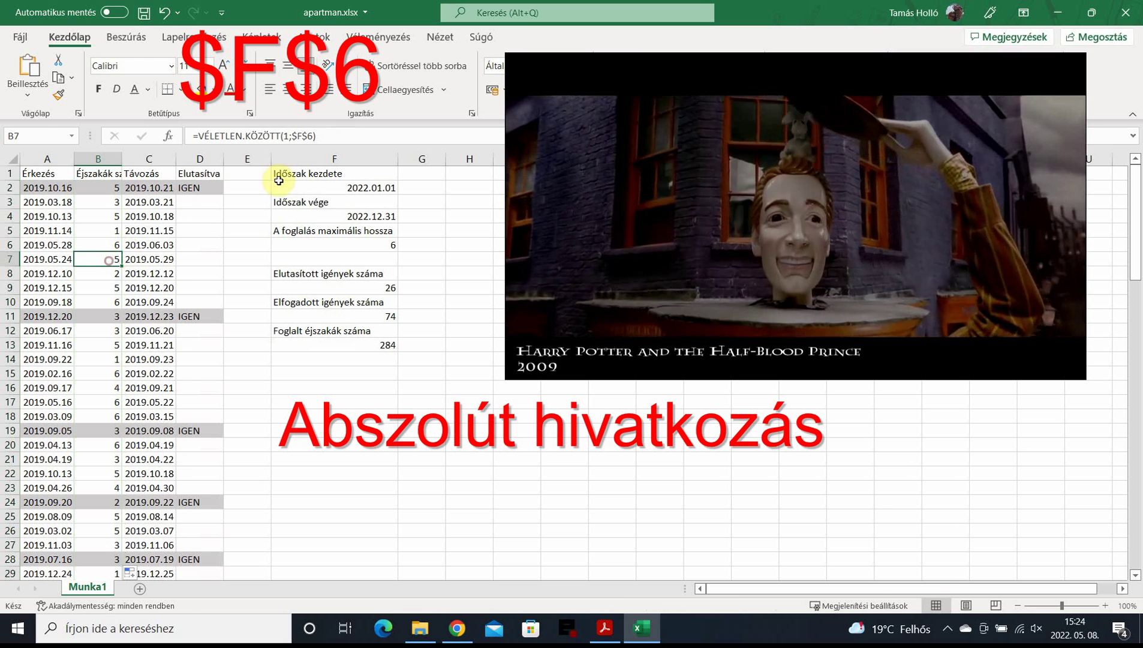
click(348, 135)
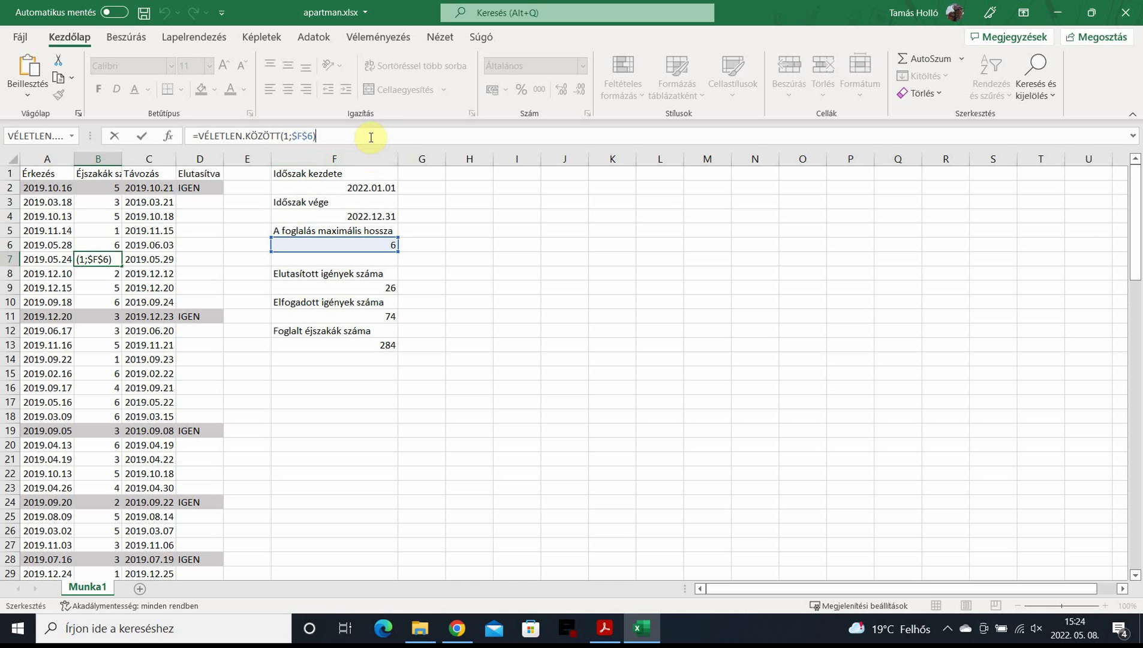
key(Return)
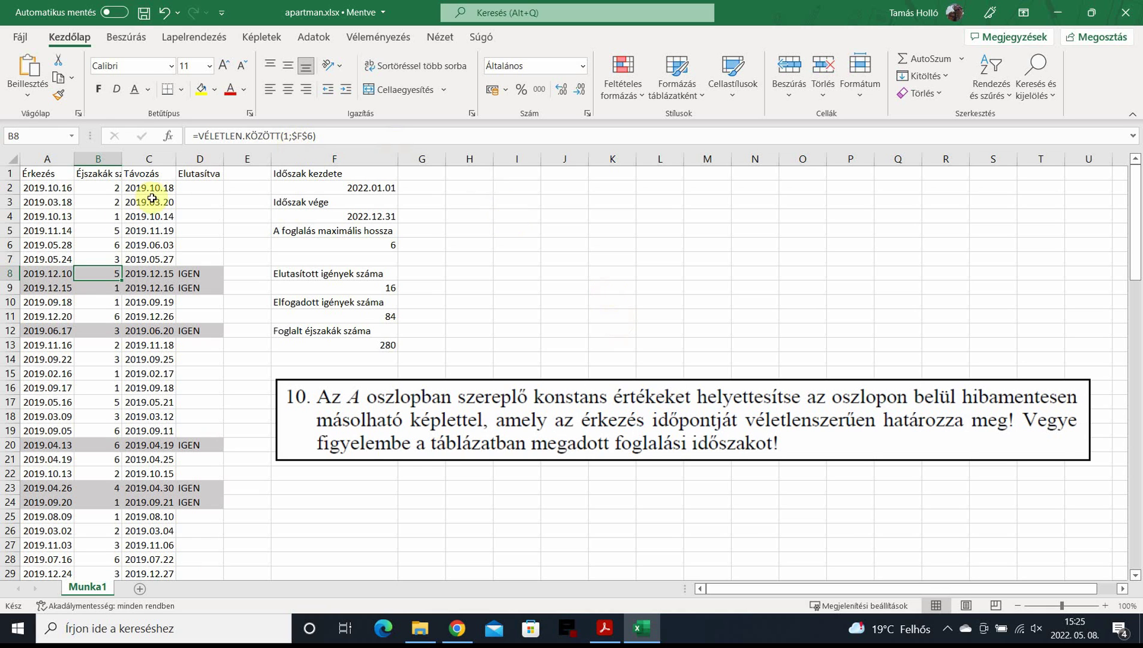
Step: Insert the VÉLETLEN.KÖZÖTT function into A2 in place of the constant arrival date
click(50, 188)
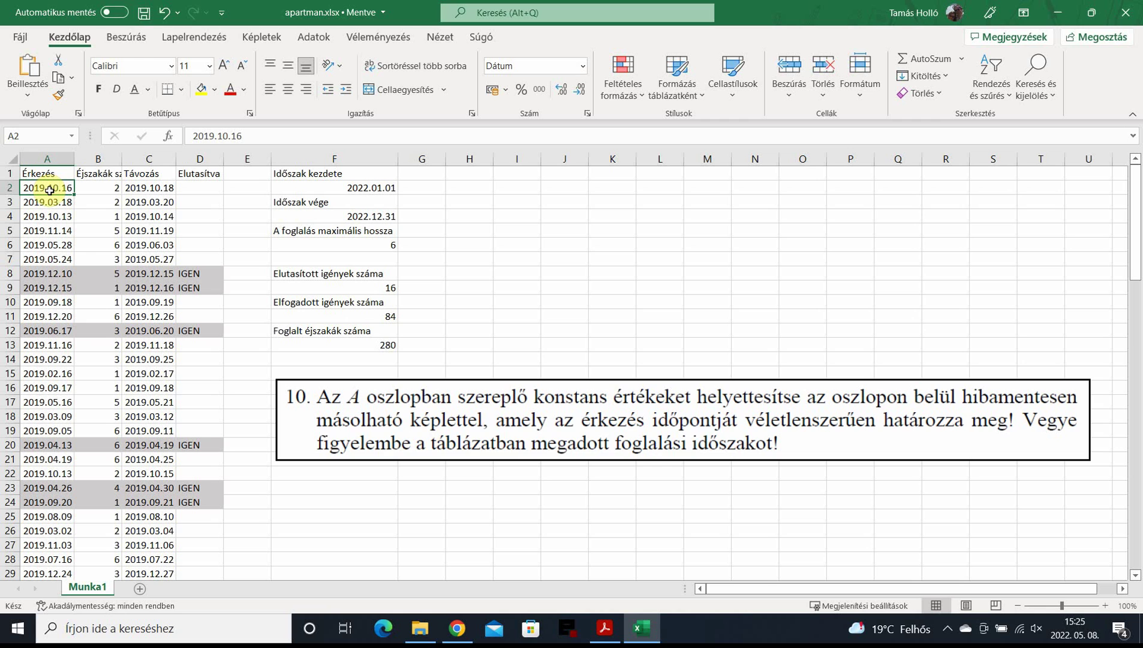
click(168, 136)
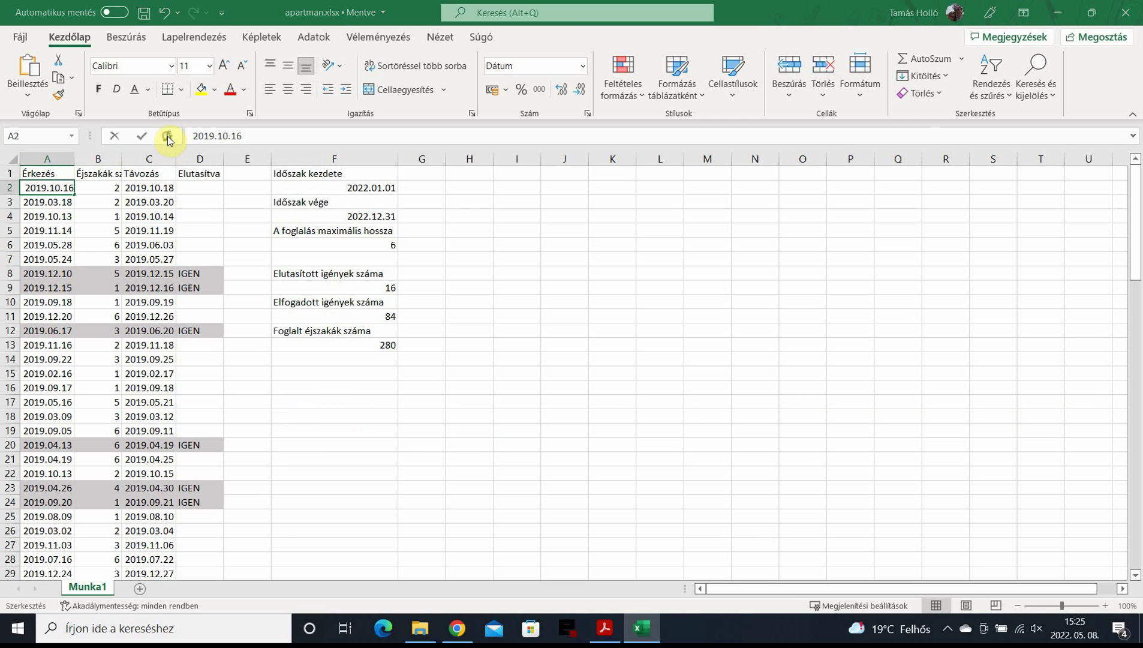
click(617, 162)
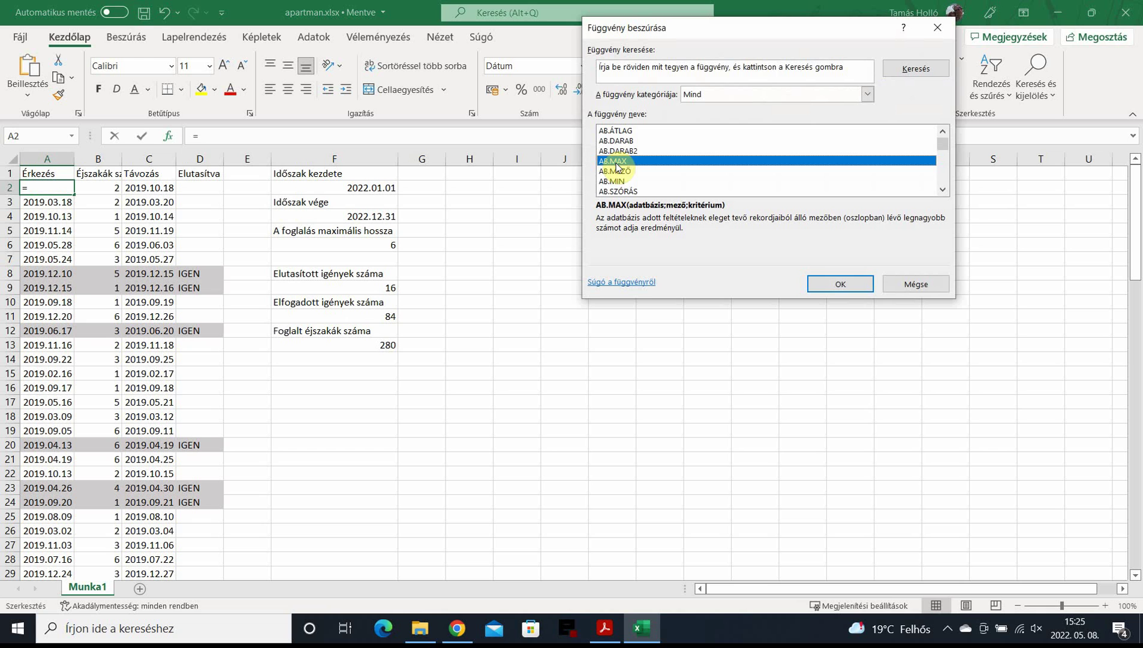
key(v)
key(v)
key(v)
key(v)
key(v)
key(v)
key(v)
key(v)
key(v)
key(v)
key(v)
key(v)
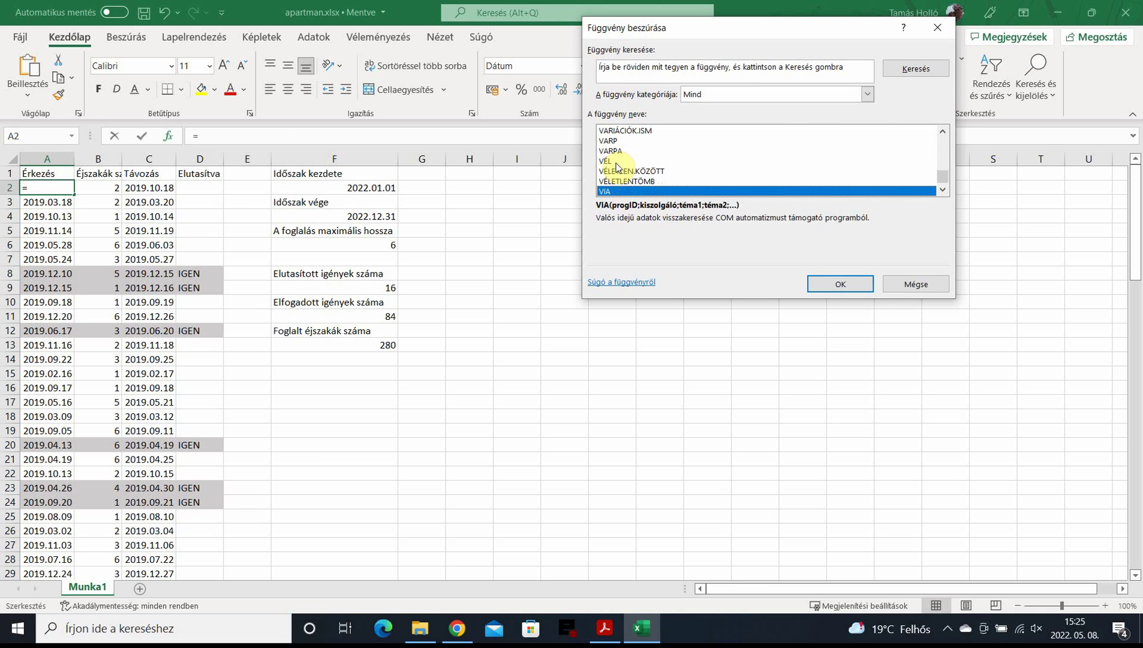
click(618, 171)
double_click(618, 171)
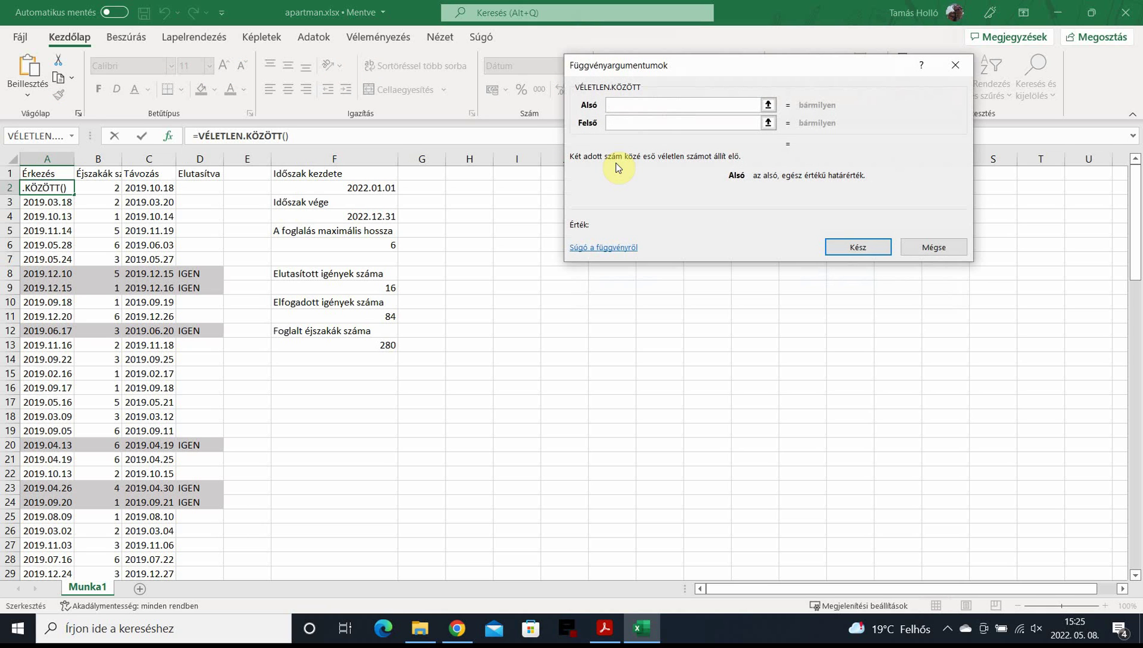
Step: Set the function's lower bound to the period start in F2 and its upper bound to the period end in F4
click(367, 187)
click(630, 122)
click(373, 216)
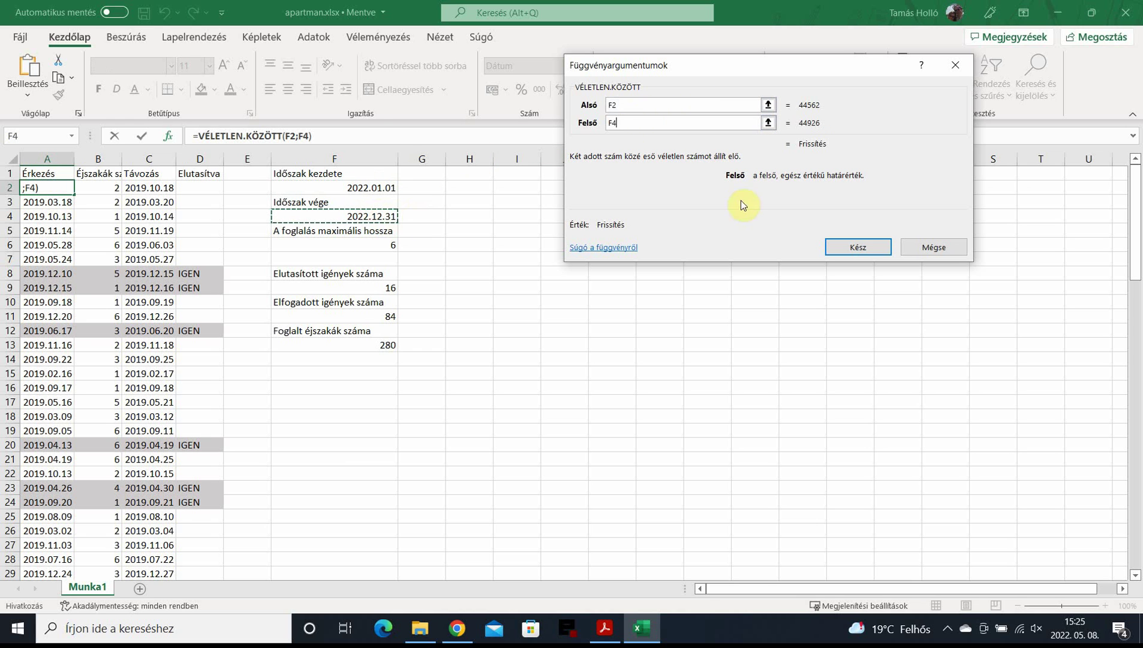
click(861, 248)
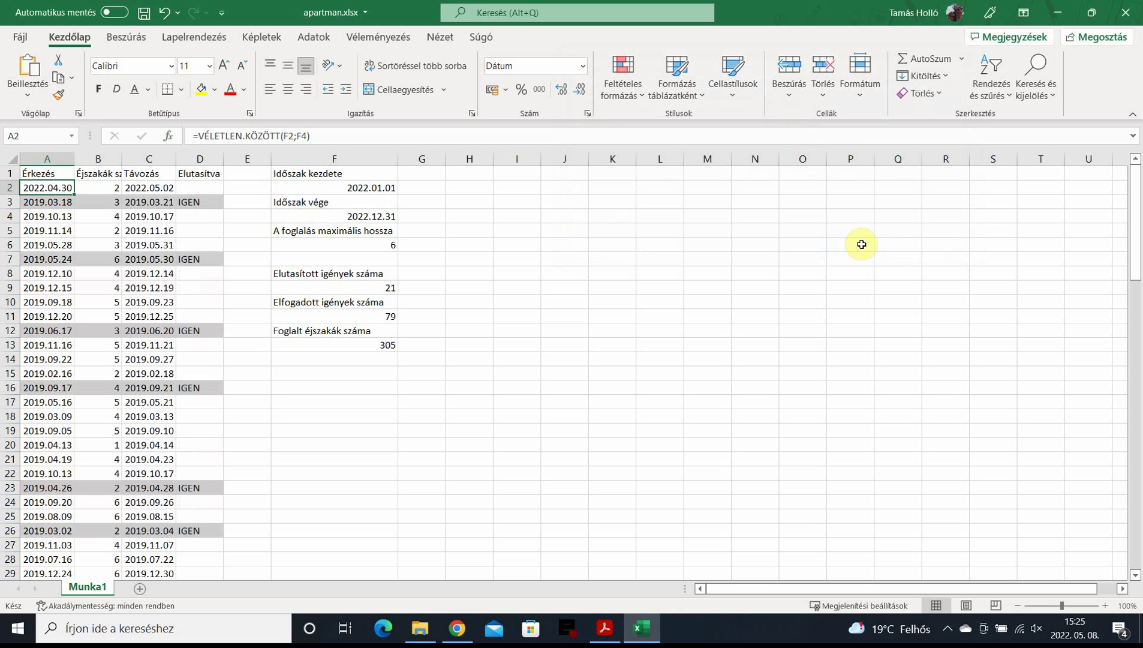
Step: Try filling the relative-reference formula from A2 down column A and inspect the copied formula in A7
click(48, 186)
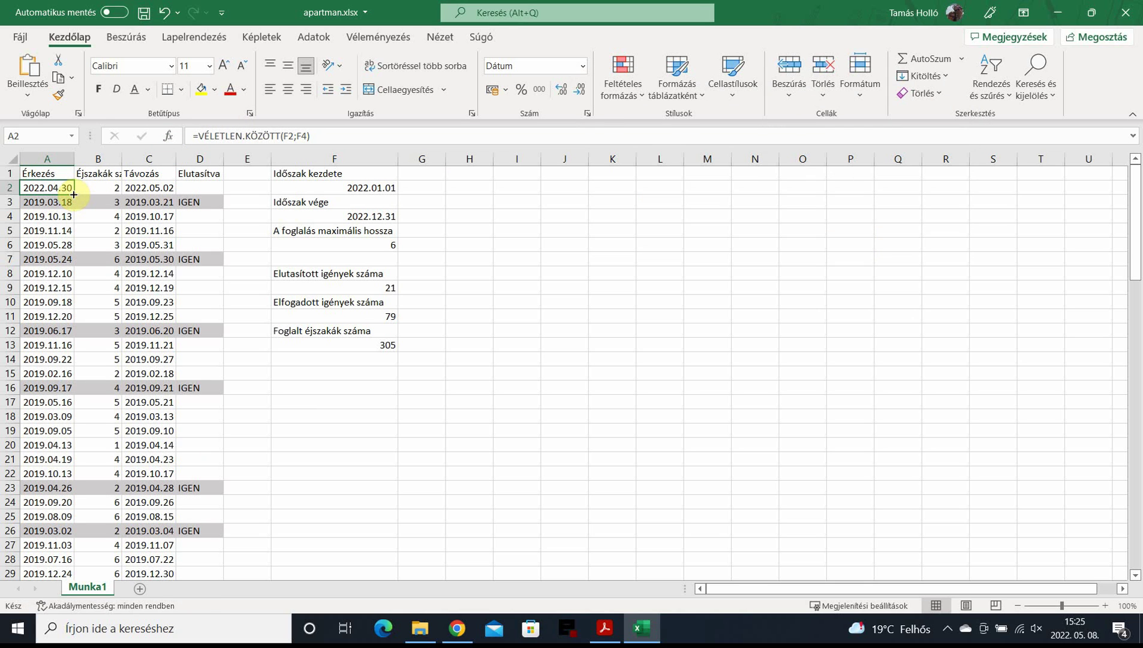
double_click(73, 194)
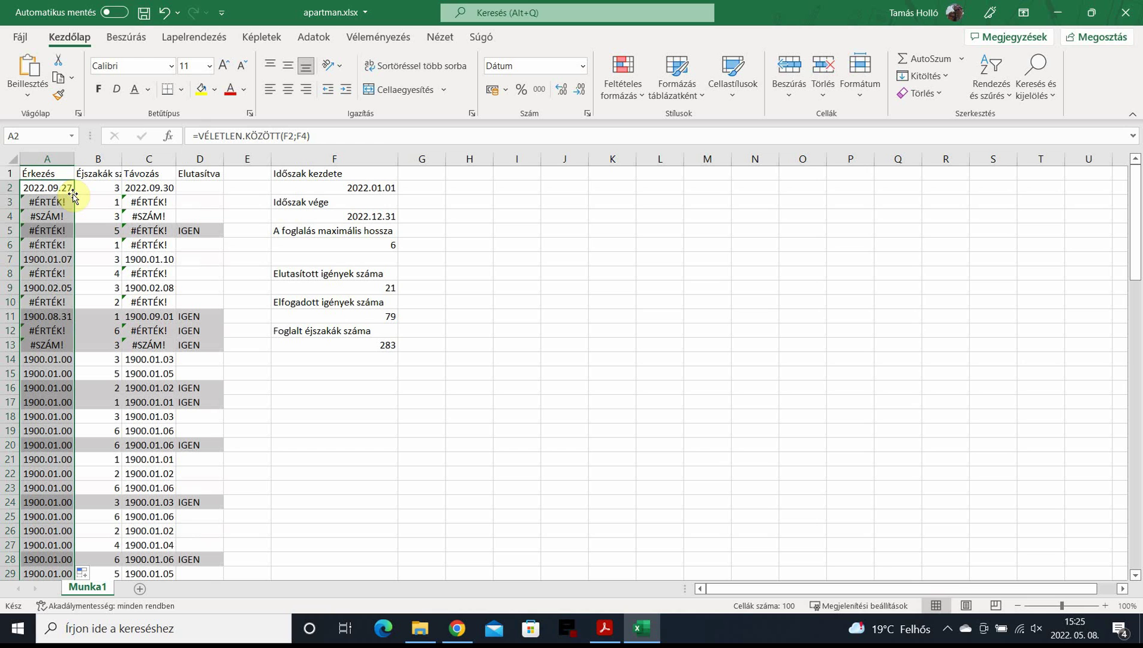
click(54, 259)
click(331, 133)
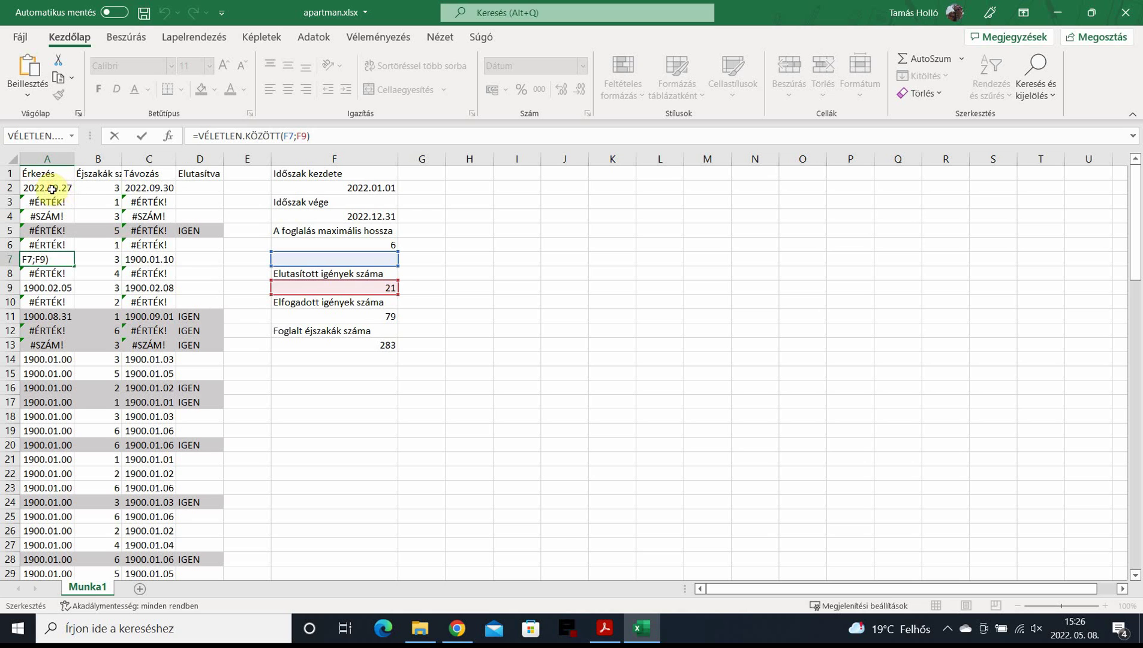
Step: Make both references in A2 absolute so the formula reads =VÉLETLEN.KÖZÖTT($F$2;$F$4)
click(52, 188)
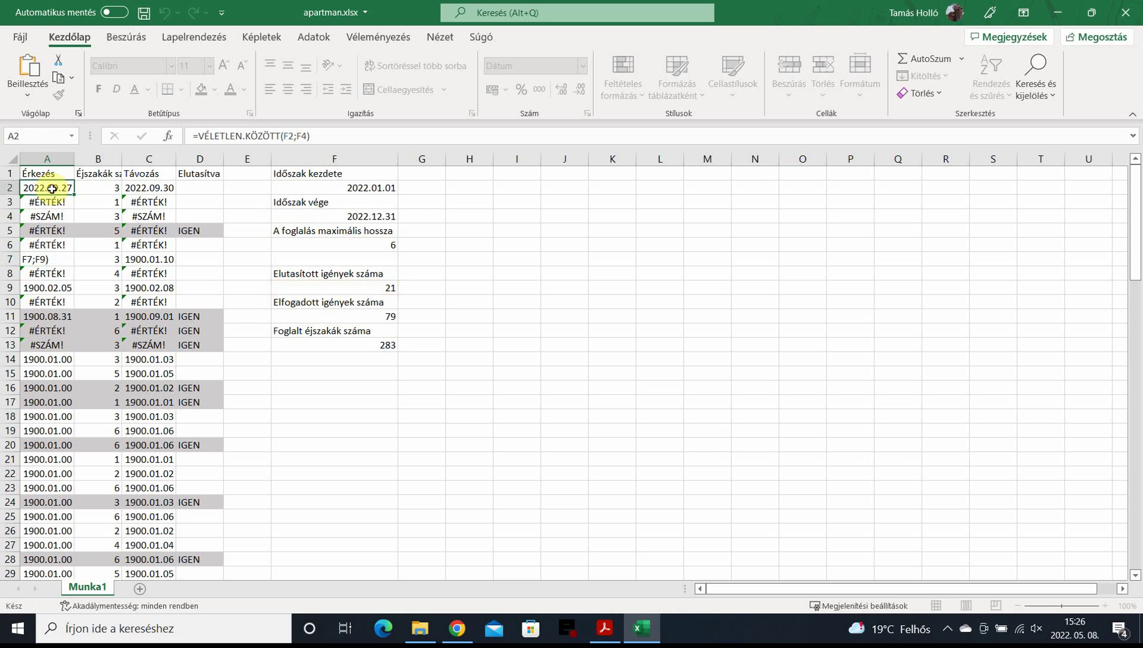
click(289, 135)
key(F4)
click(314, 135)
key(F4)
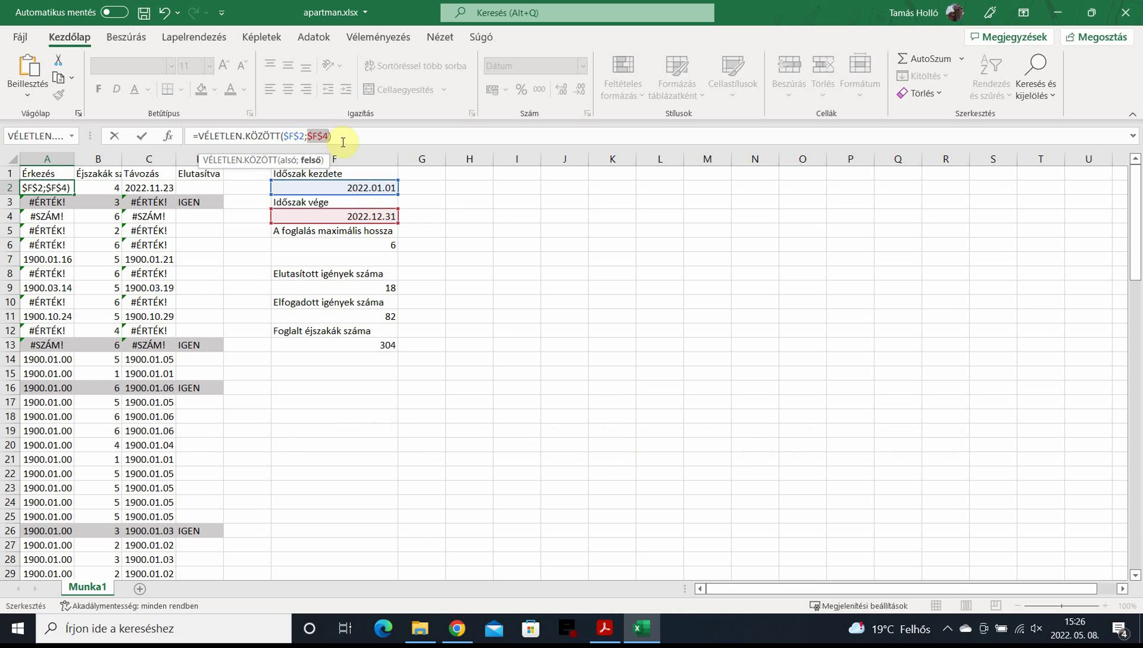
key(Return)
Step: Fill the absolute-reference formula from A2 down to A101 and save the workbook
click(57, 188)
double_click(74, 194)
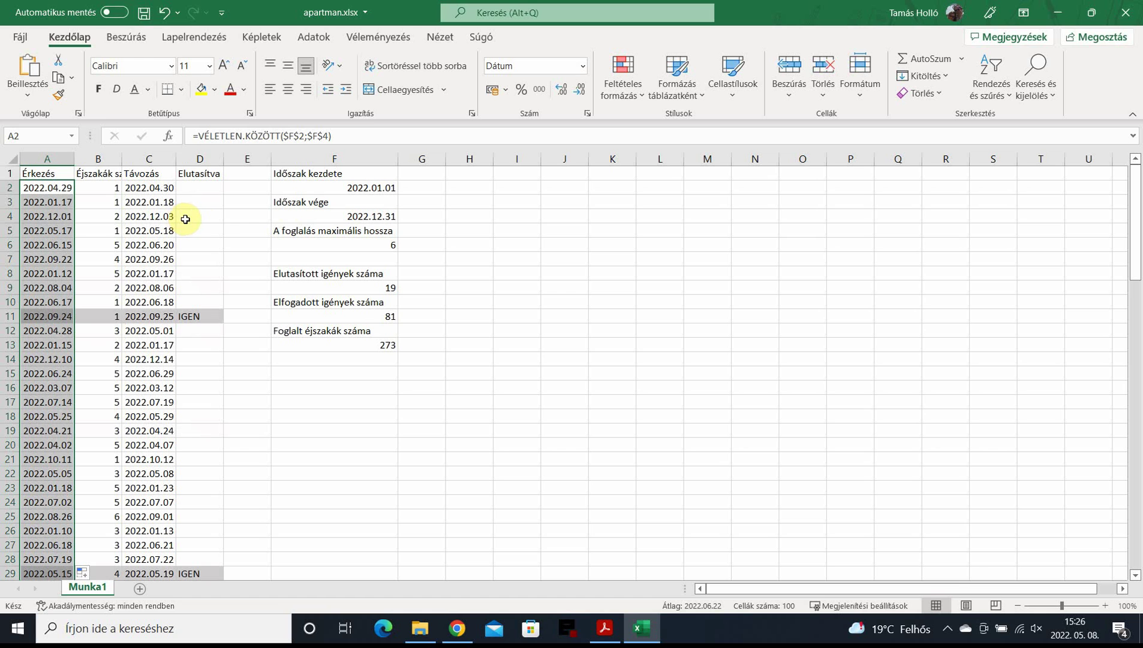
key(ctrl+s)
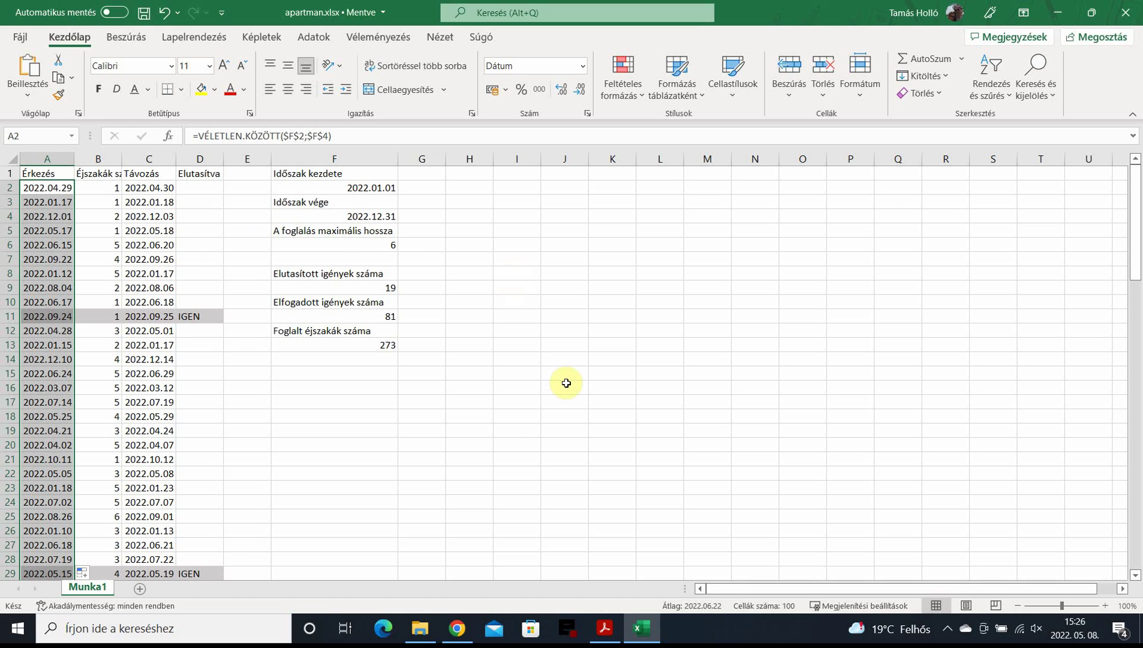
Step: Make the column headings in A1:D1 bold and horizontally centred
click(519, 318)
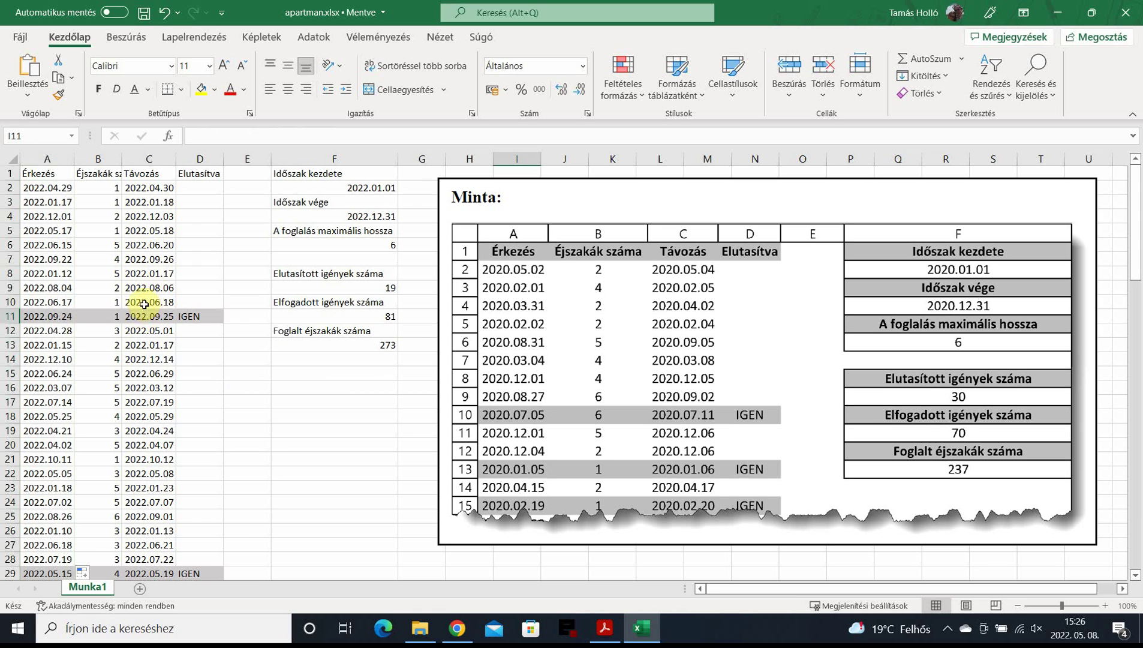
click(28, 173)
shift+click(201, 172)
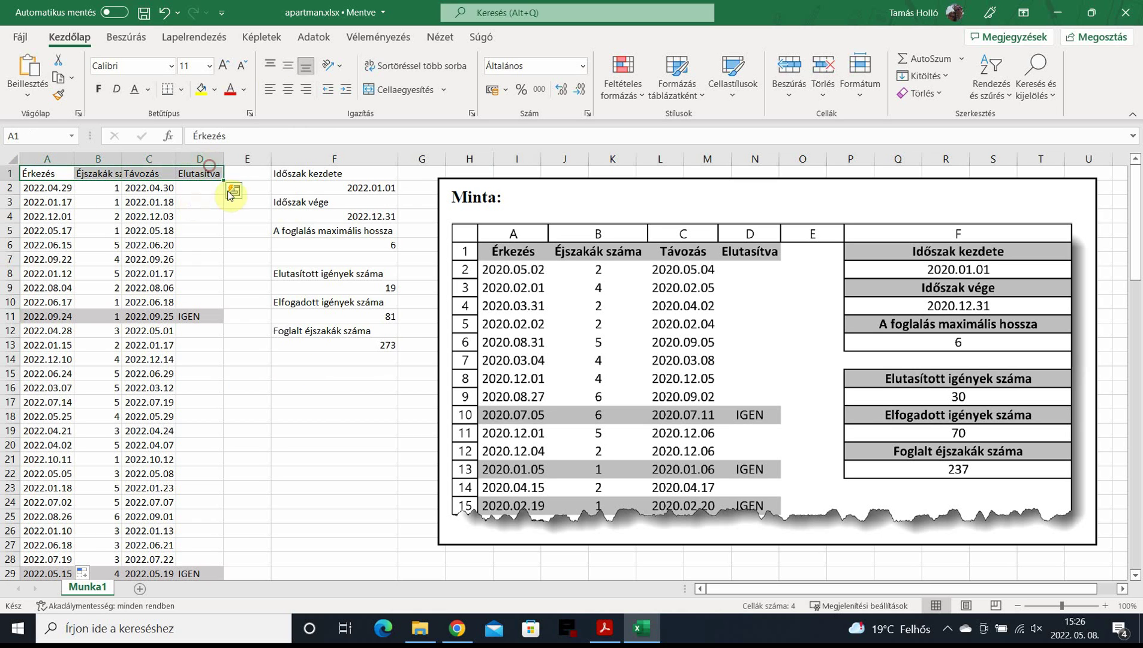
click(97, 90)
click(288, 90)
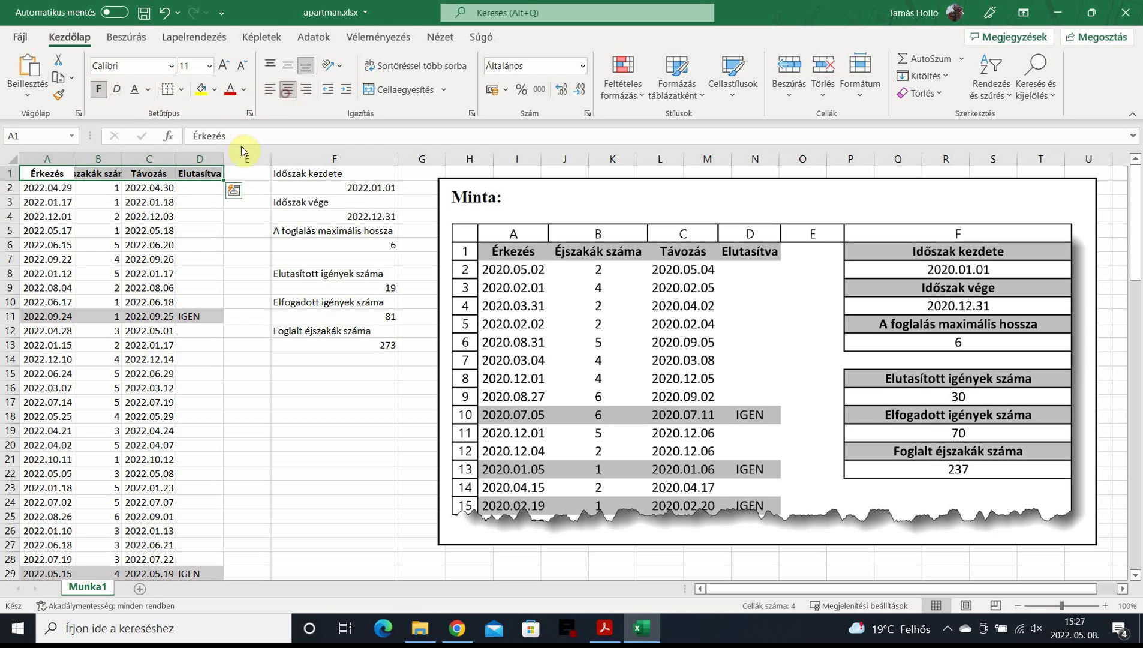
Step: Widen column B to fit the Éjszakák száma heading and give header cells A1:D1 a light grey fill
drag(118, 156, 148, 156)
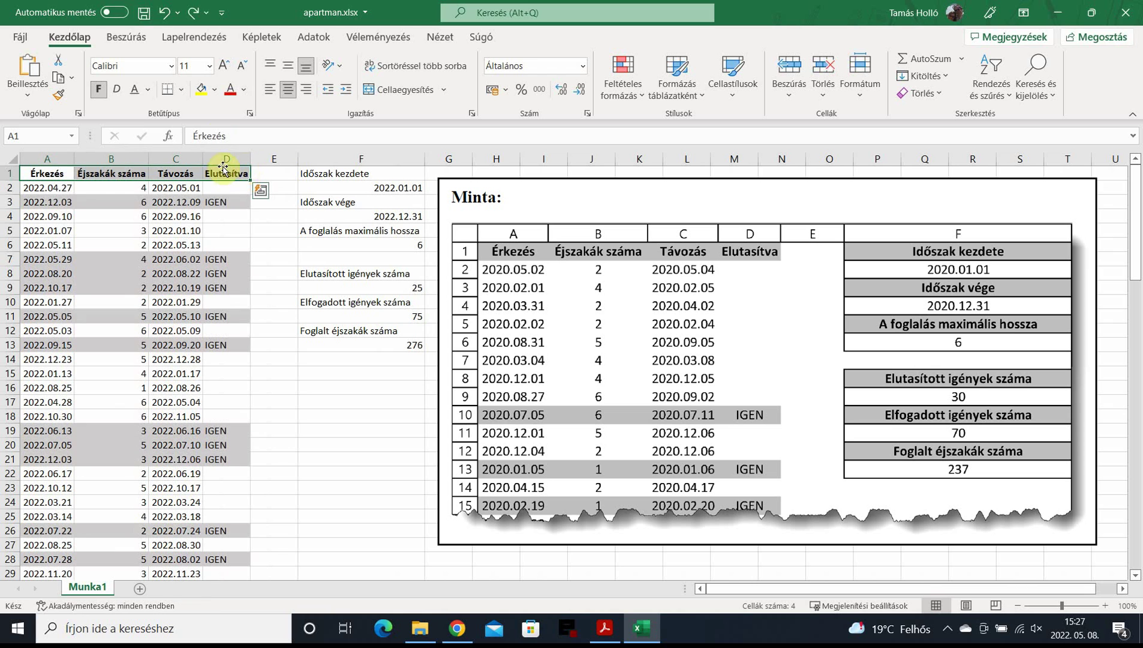
click(217, 90)
click(222, 131)
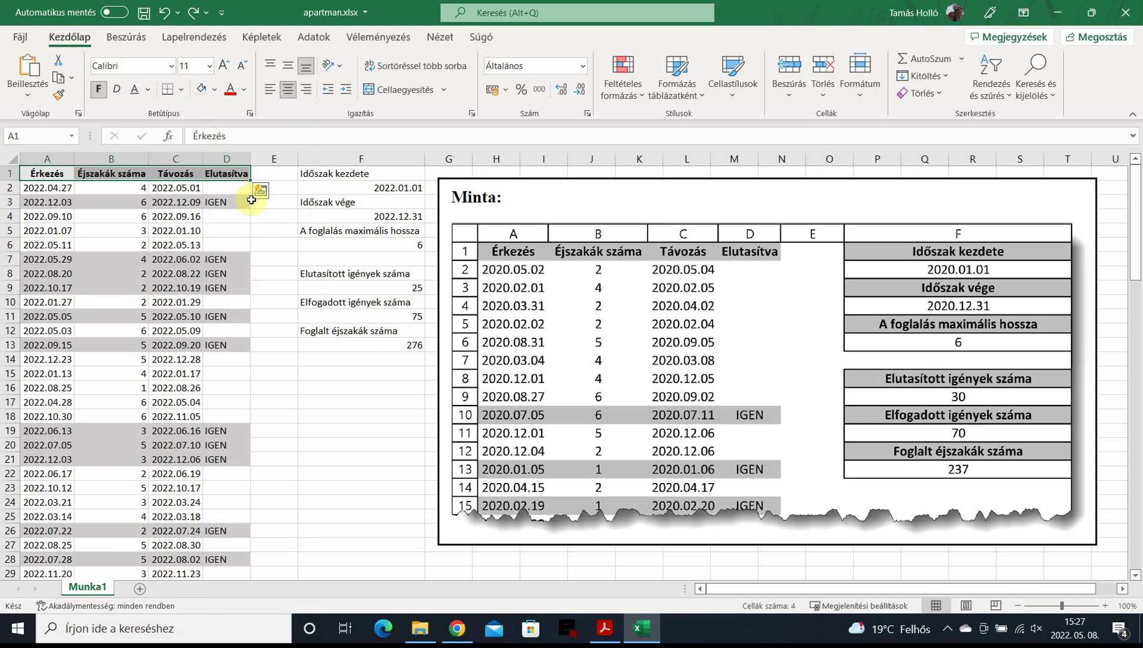
Step: Centre the contents of F1:F13 and apply all borders to the range
drag(307, 173, 373, 335)
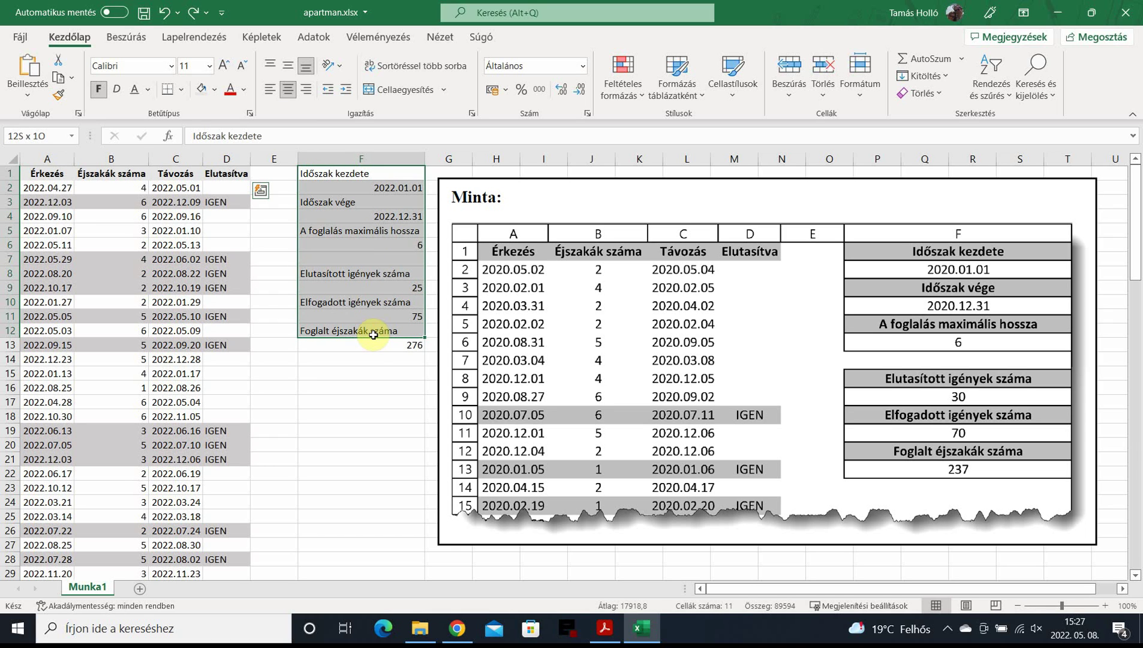
drag(373, 335, 414, 345)
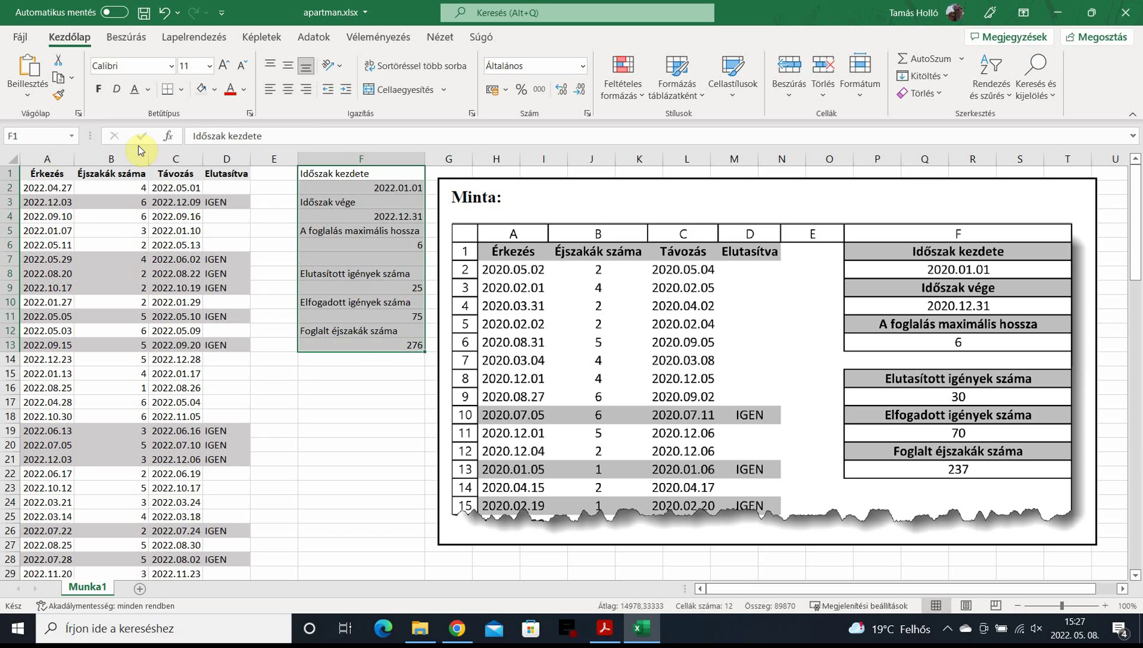
click(291, 91)
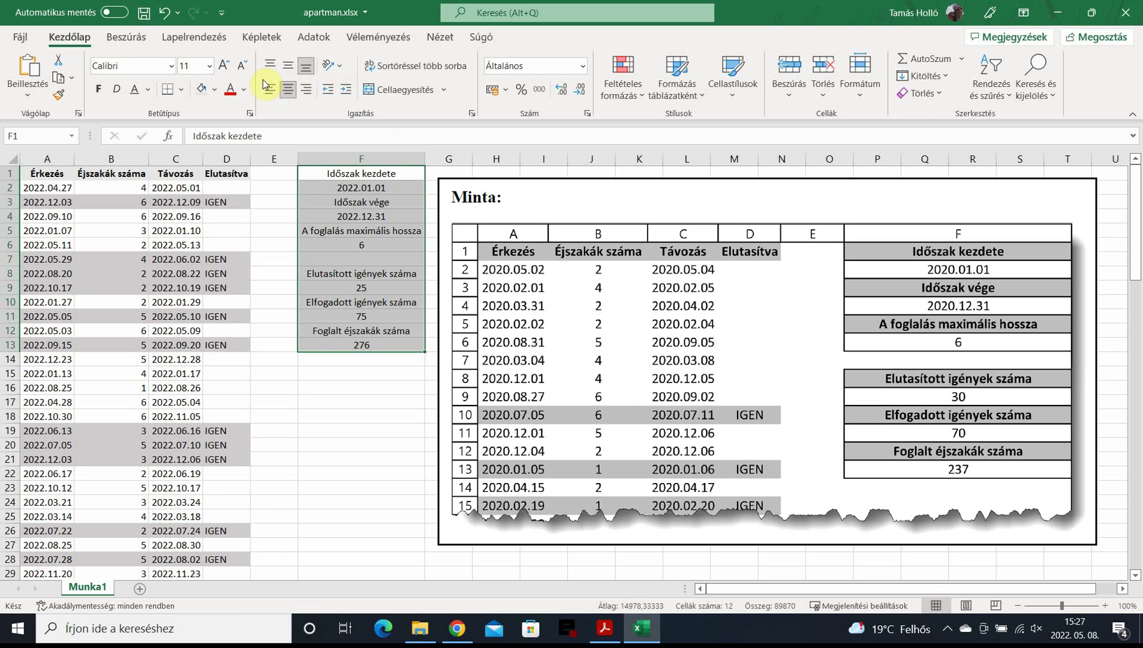
click(182, 90)
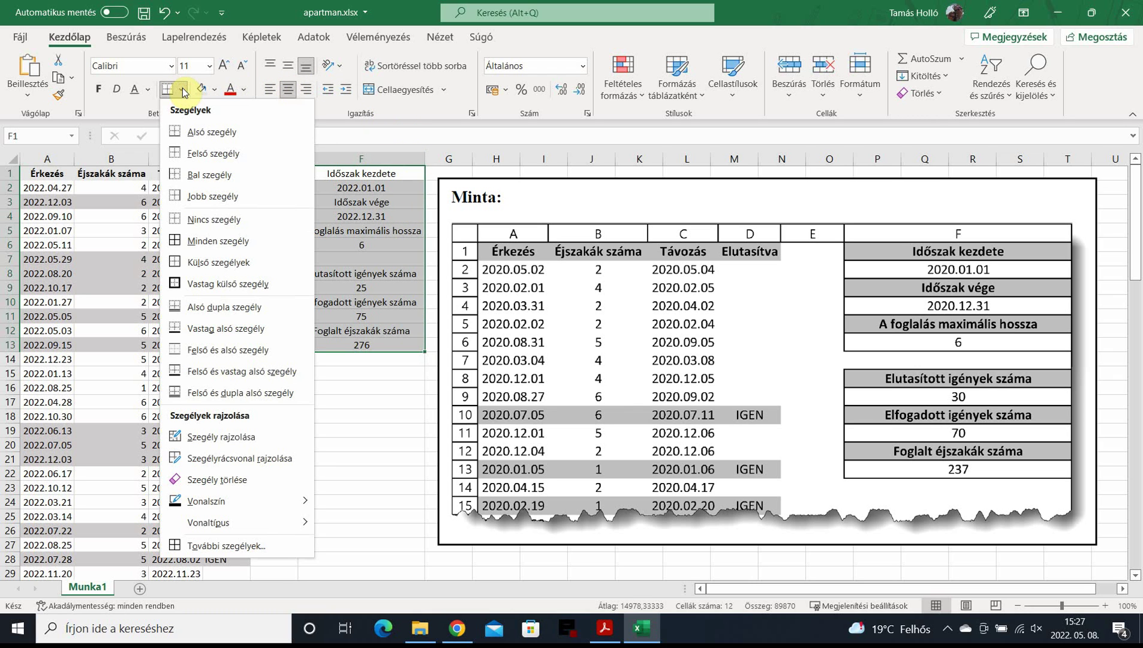
click(219, 241)
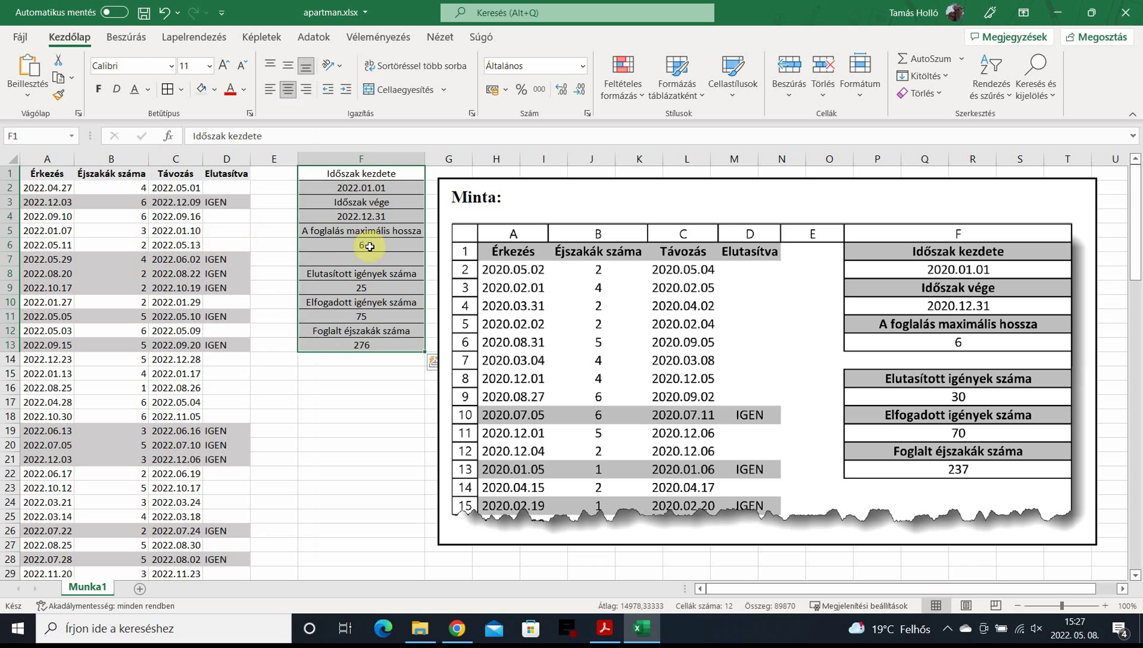
Step: Fill the Időszak kezdete heading in F1 with grey
click(341, 225)
click(305, 172)
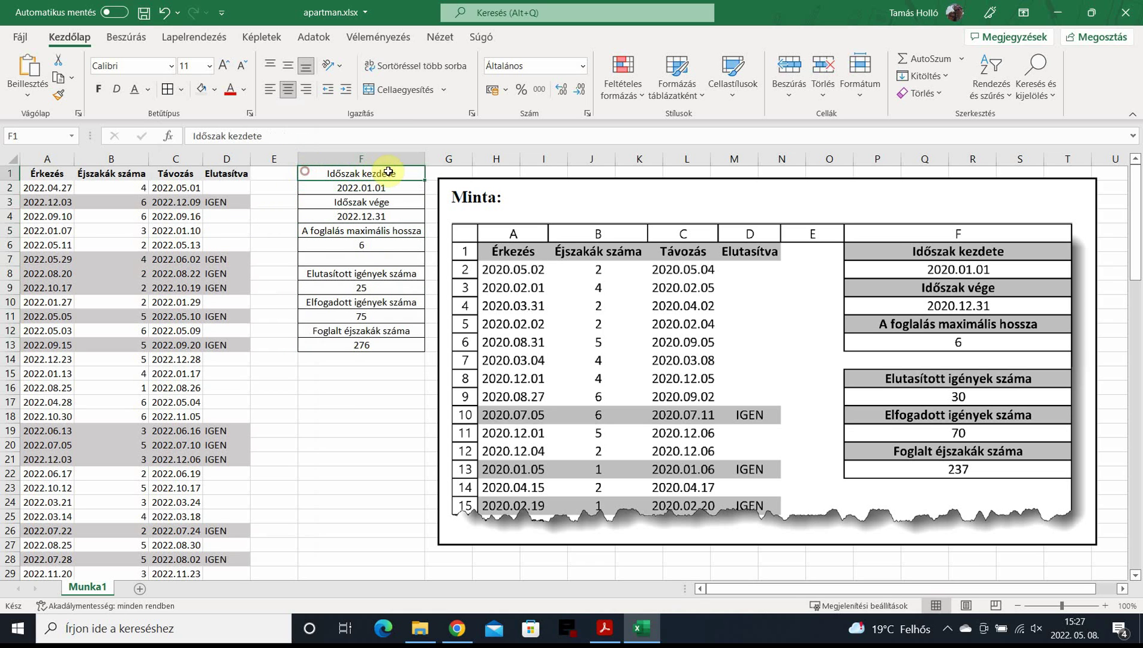
click(215, 93)
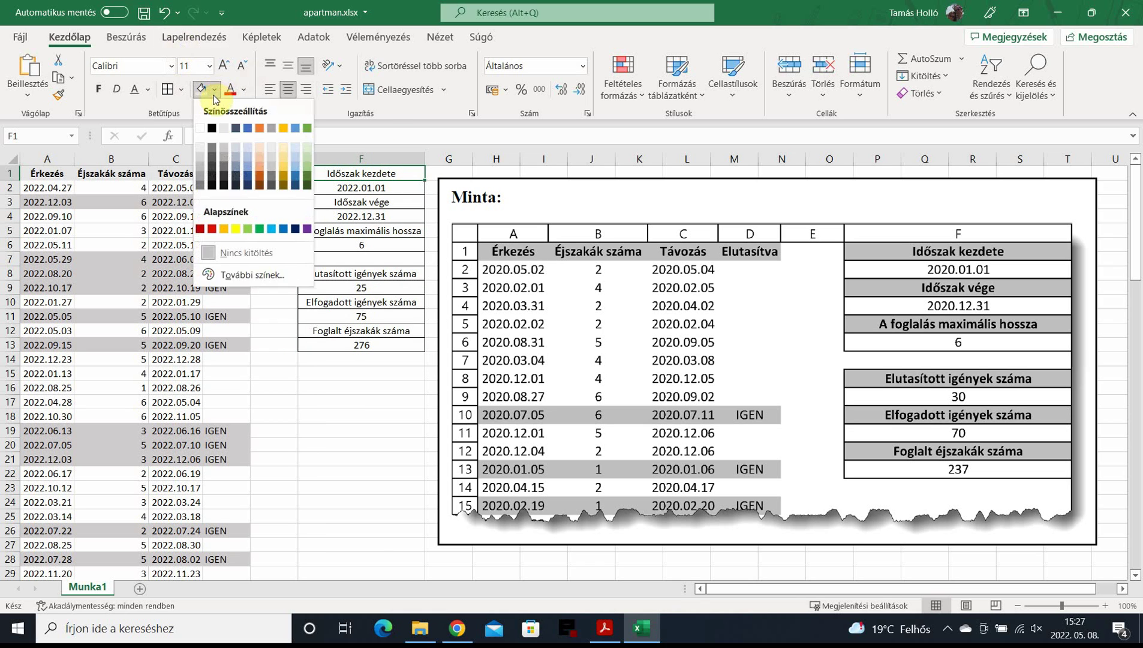
click(224, 150)
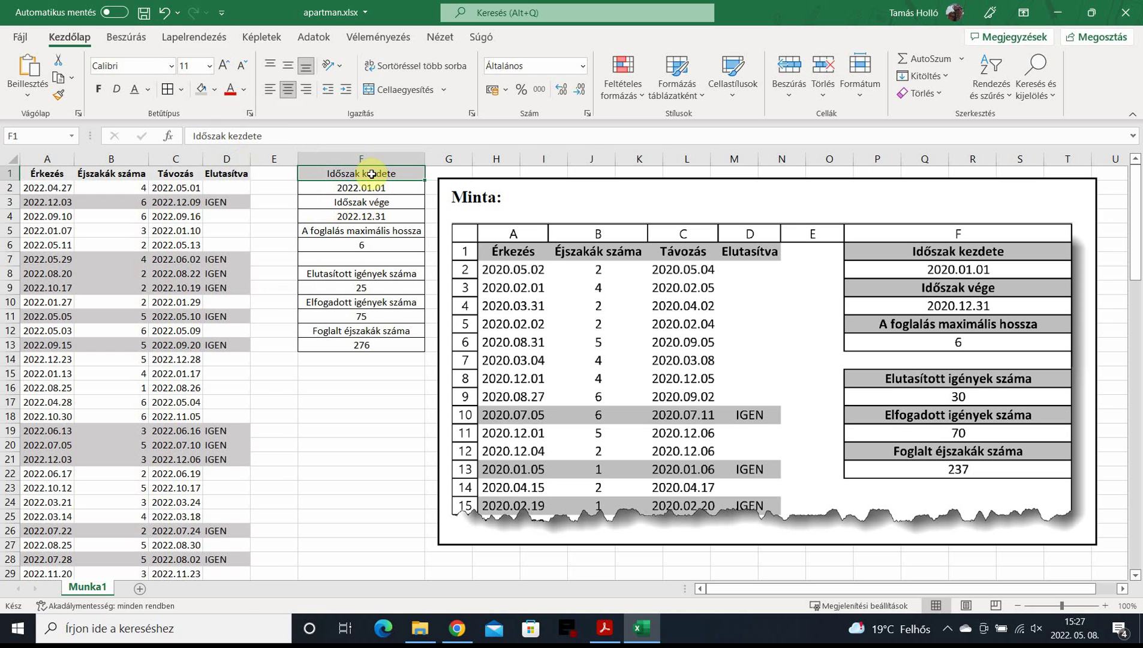
Step: Copy only the formatting of the grey heading in F1 to the headings in F3, F5 and F8
drag(374, 181, 371, 202)
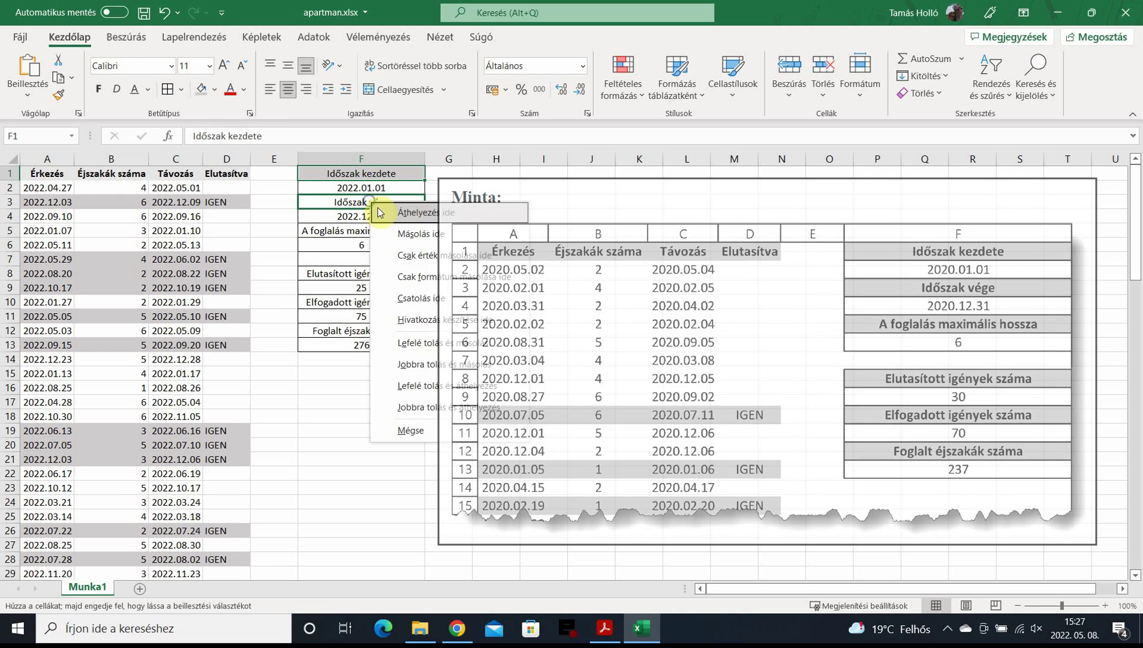
click(450, 277)
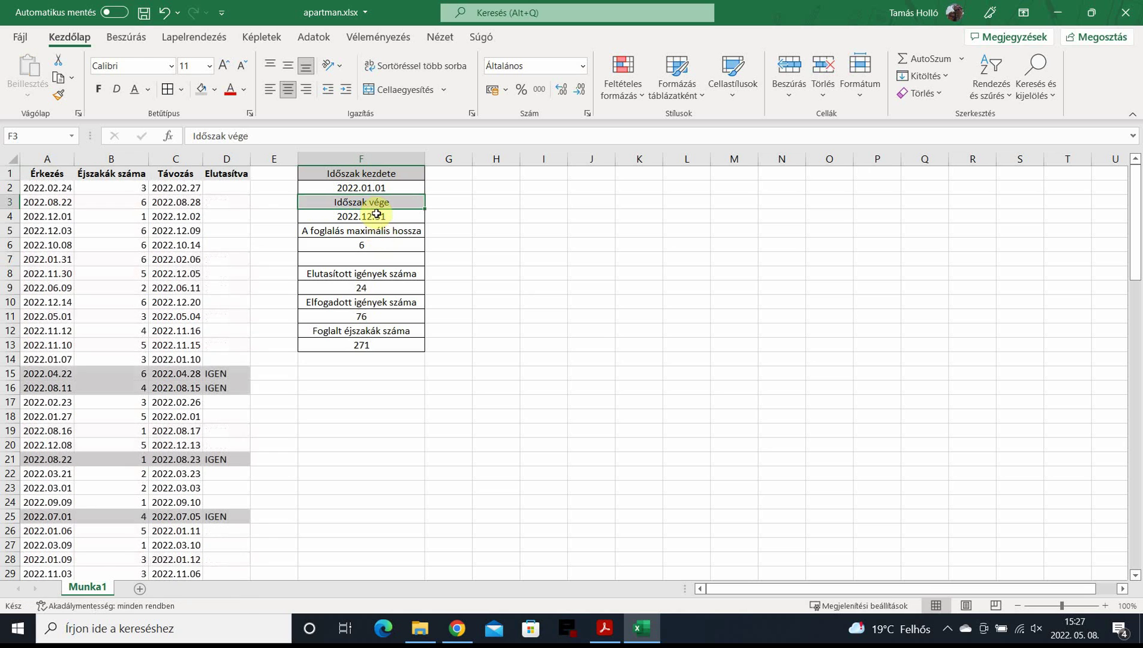
drag(377, 213, 376, 231)
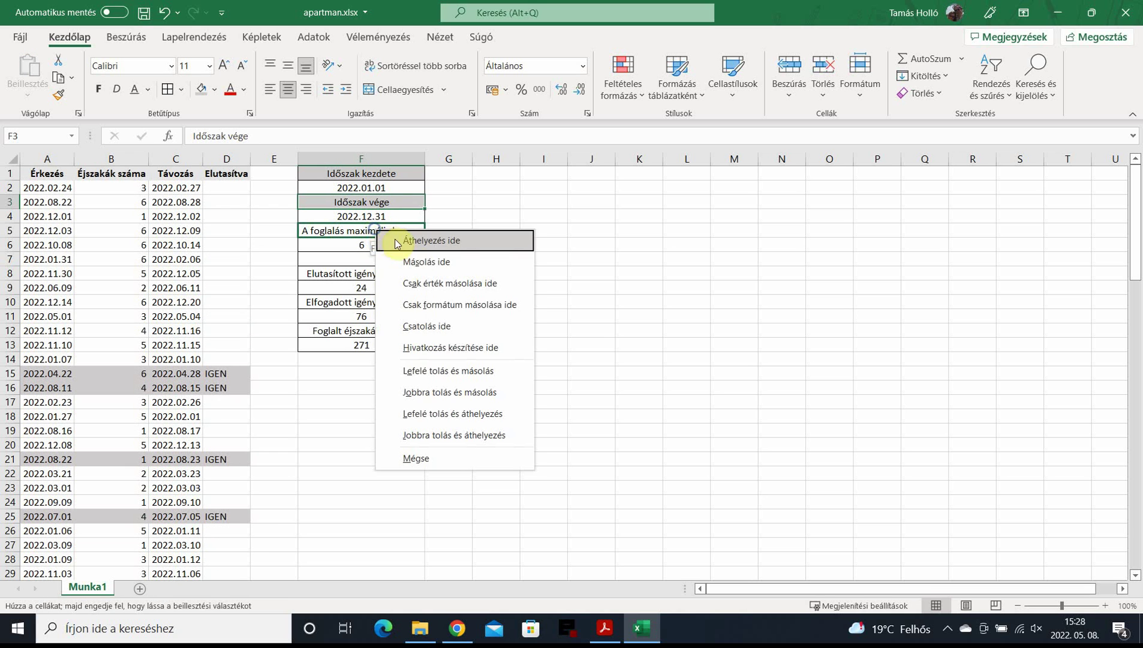
click(452, 304)
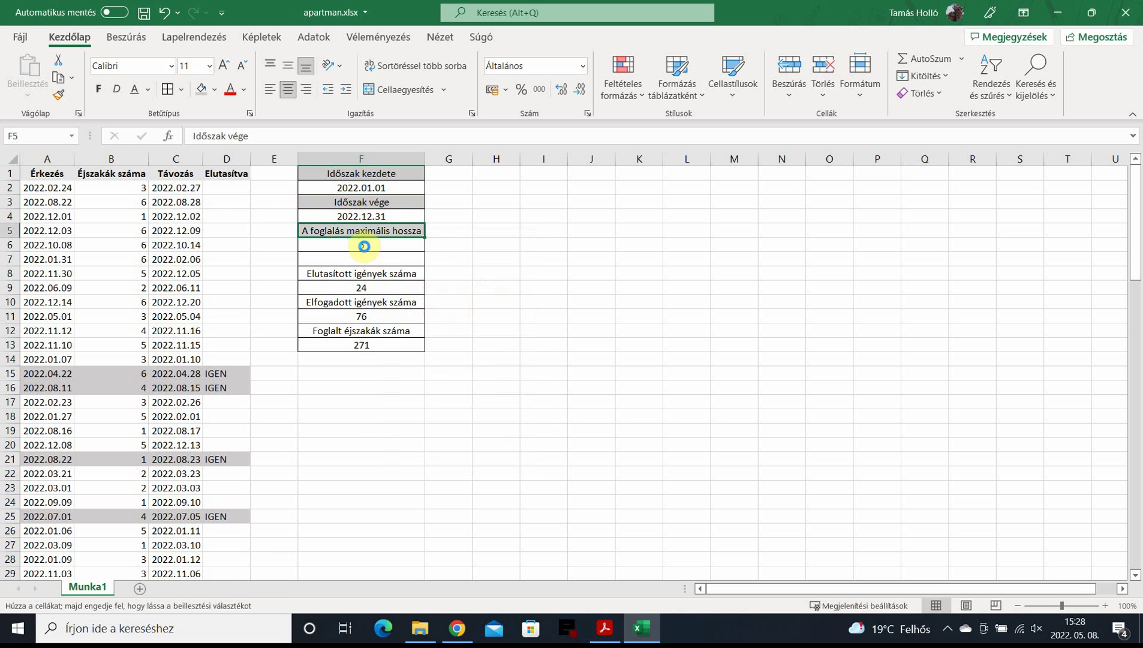
drag(364, 238, 371, 273)
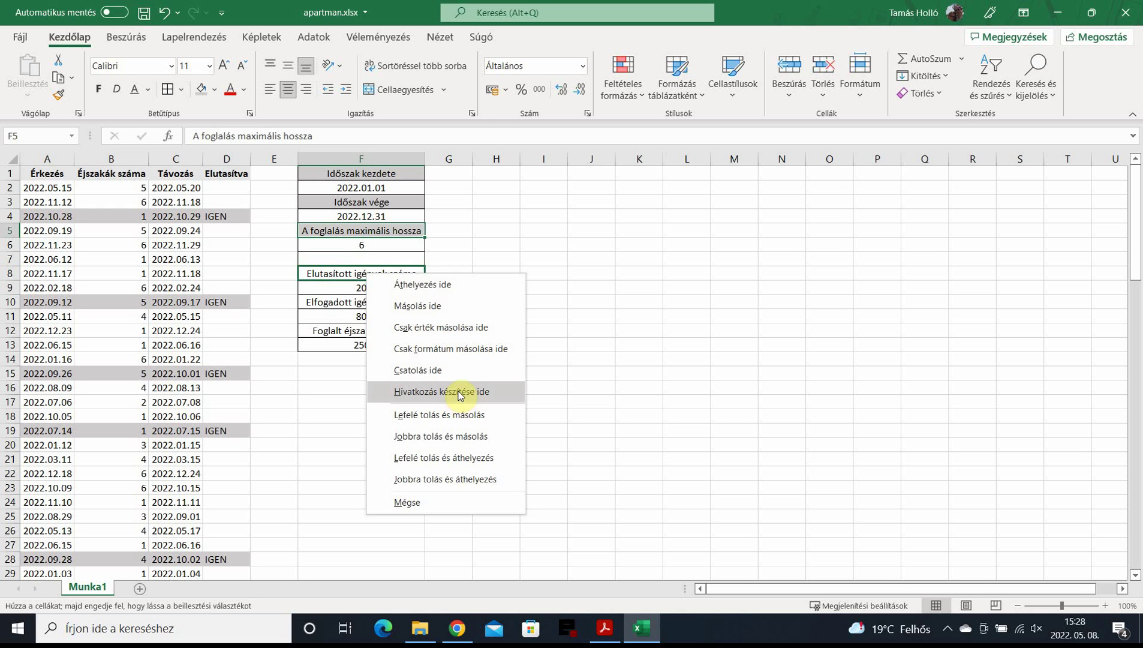
click(465, 349)
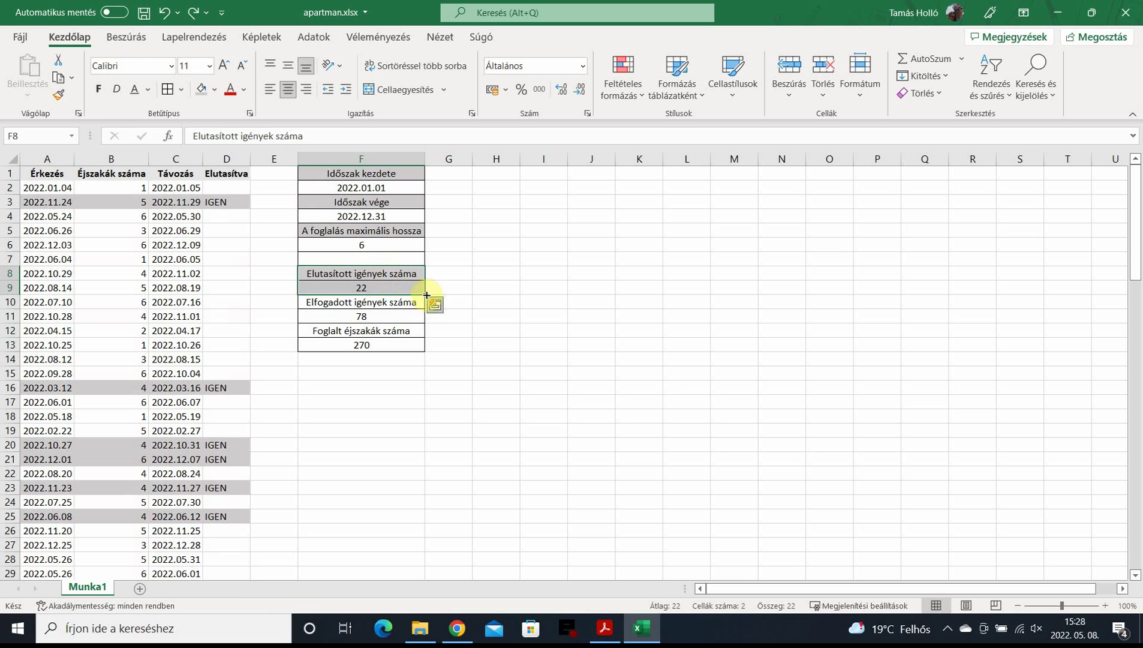
Step: Extend the formatting of F8:F9 down to F13 without changing the cell contents
drag(426, 294, 426, 351)
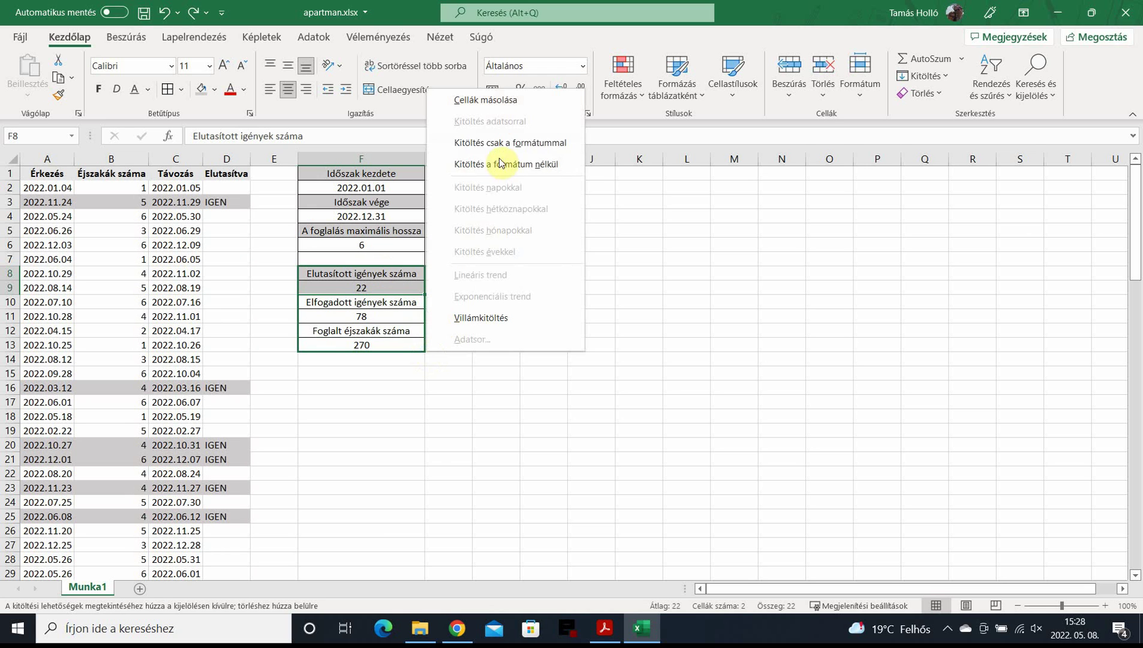
click(500, 142)
click(384, 307)
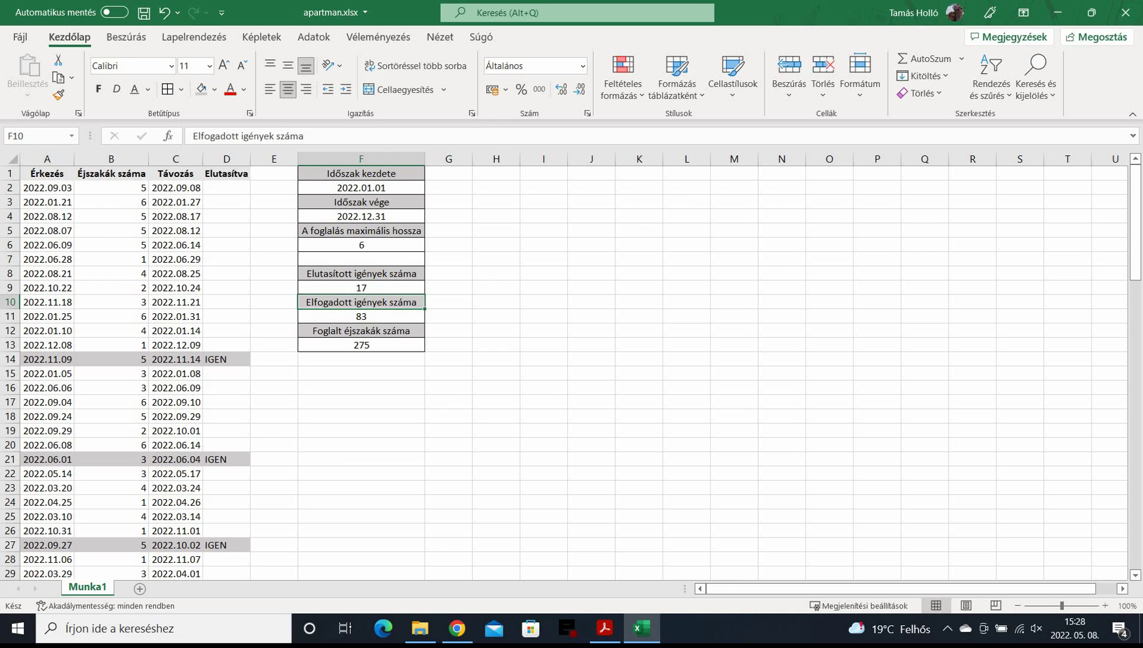
Step: Remove the left and right borders from the empty cell F7
click(334, 258)
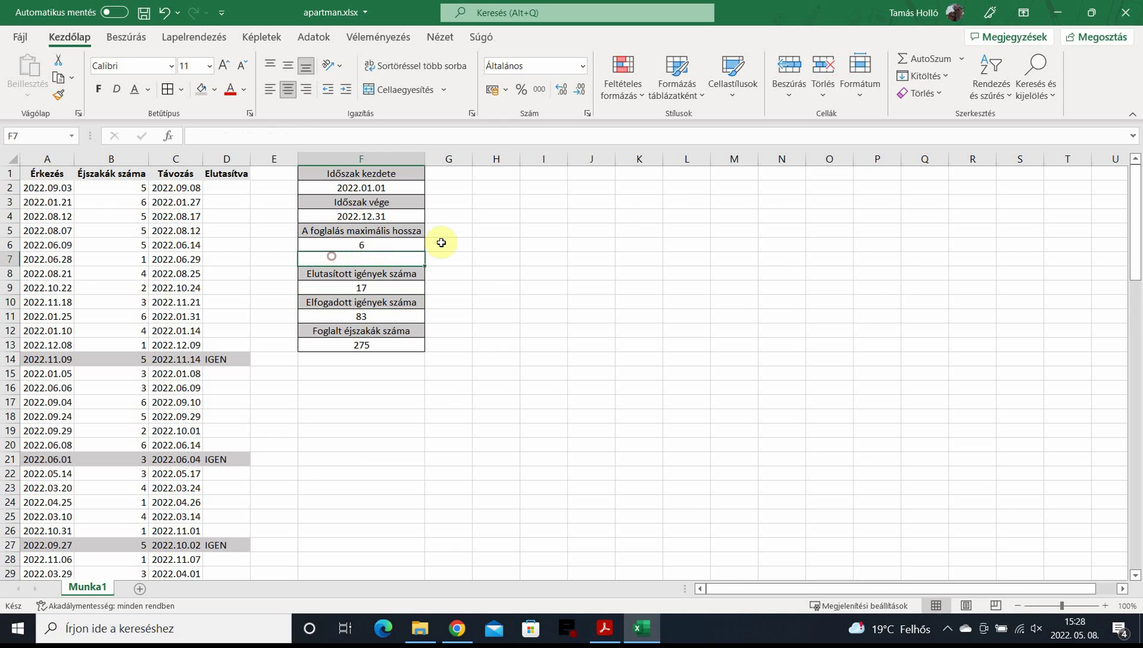
click(183, 90)
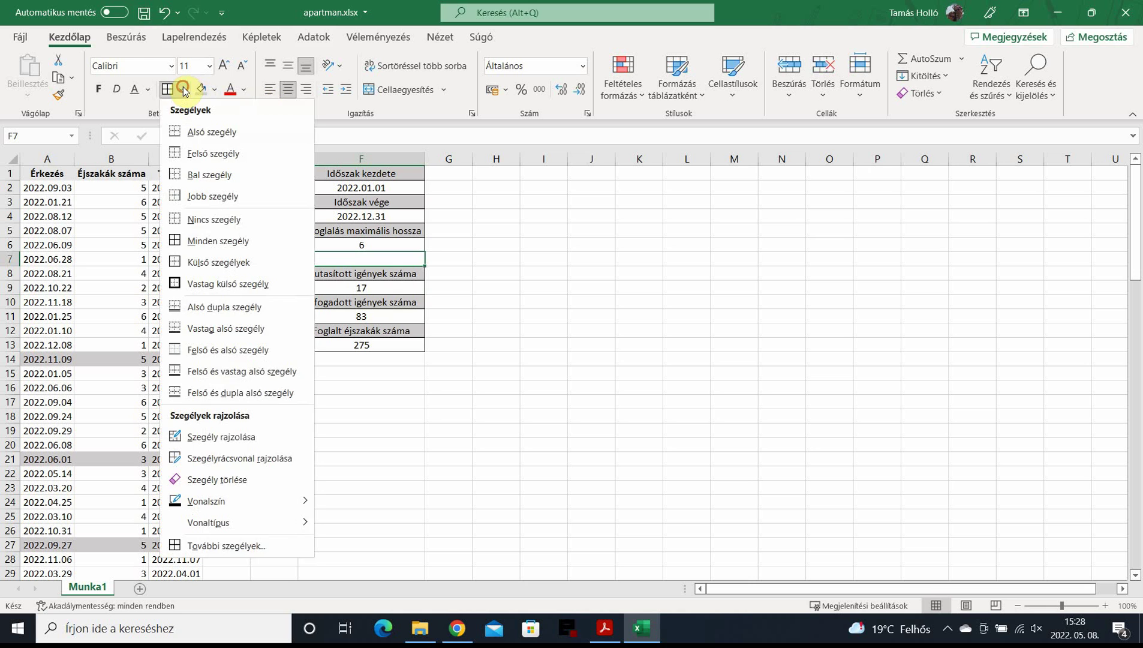
click(278, 544)
click(744, 179)
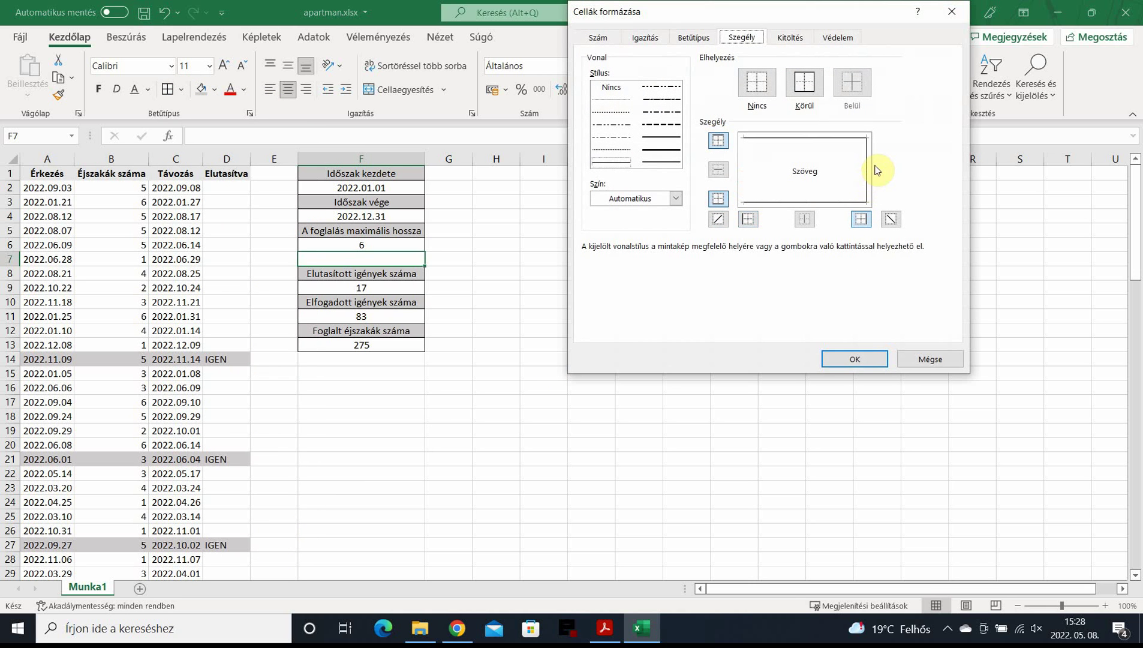
click(868, 174)
click(864, 358)
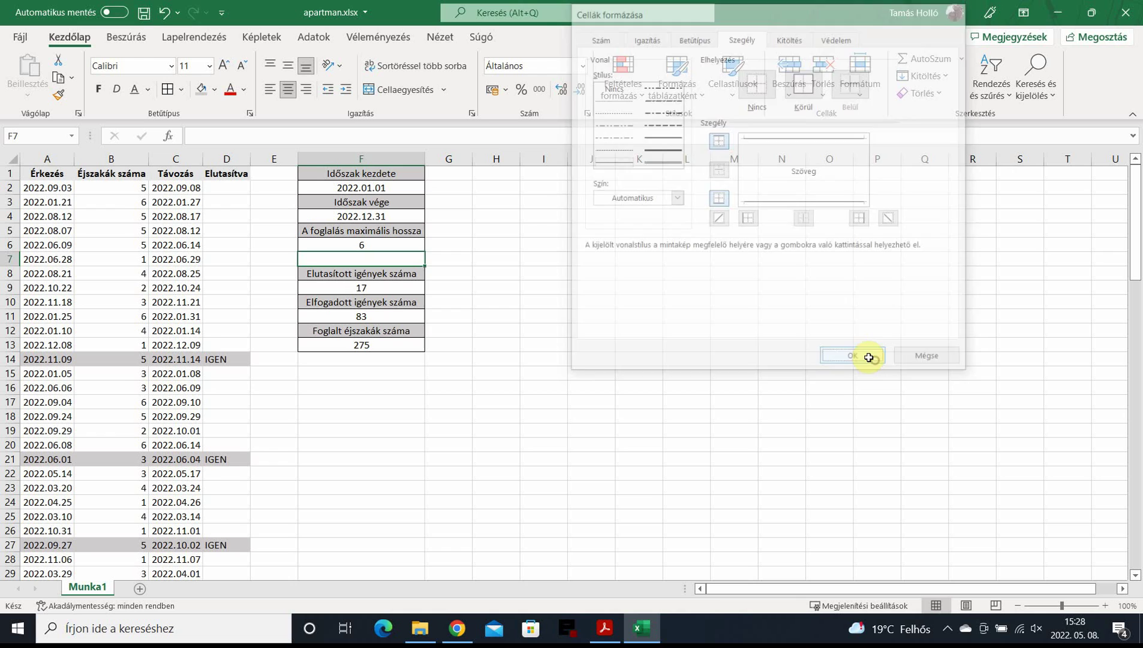
click(467, 300)
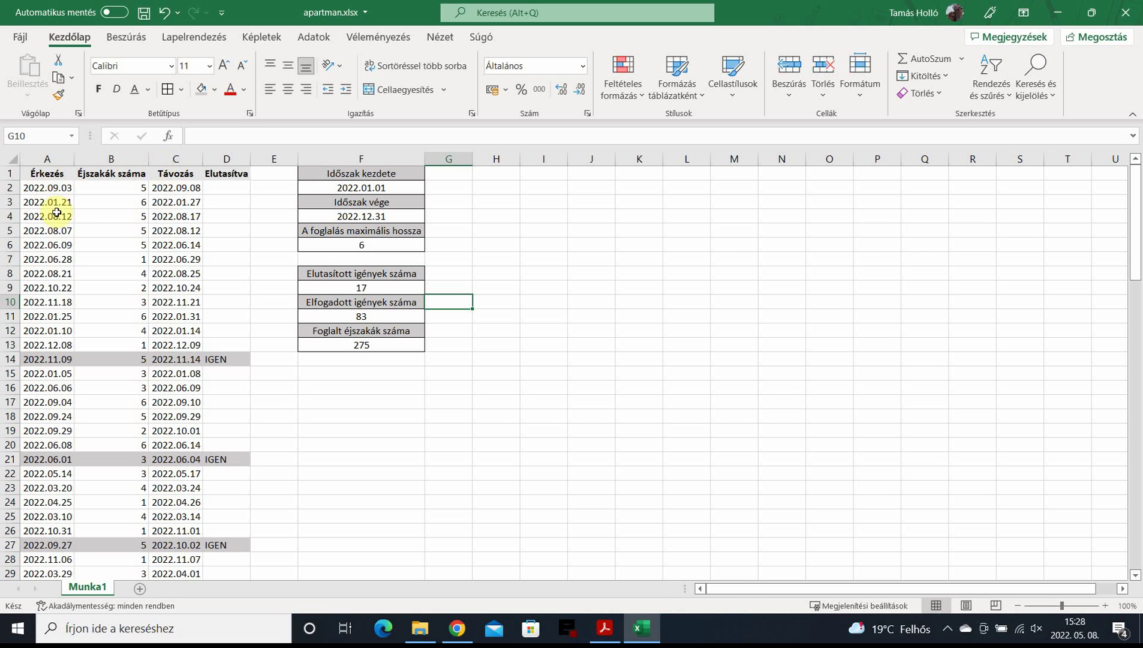
Step: Centre the contents of columns B and D together with the headings in A1:D1
click(114, 157)
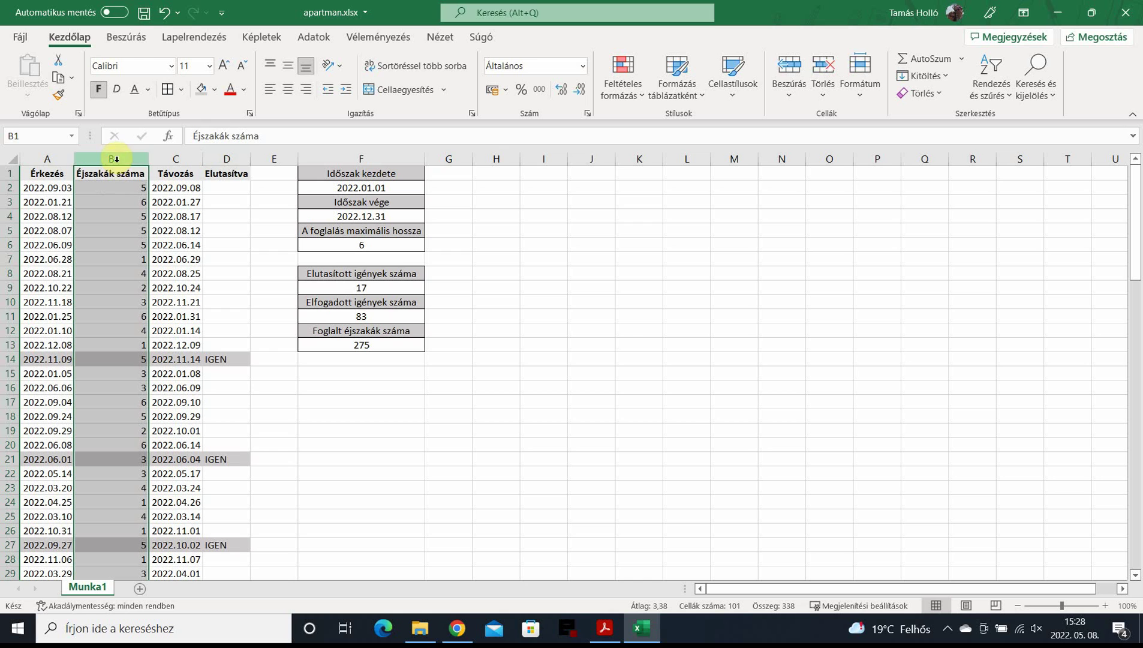
click(289, 89)
click(232, 157)
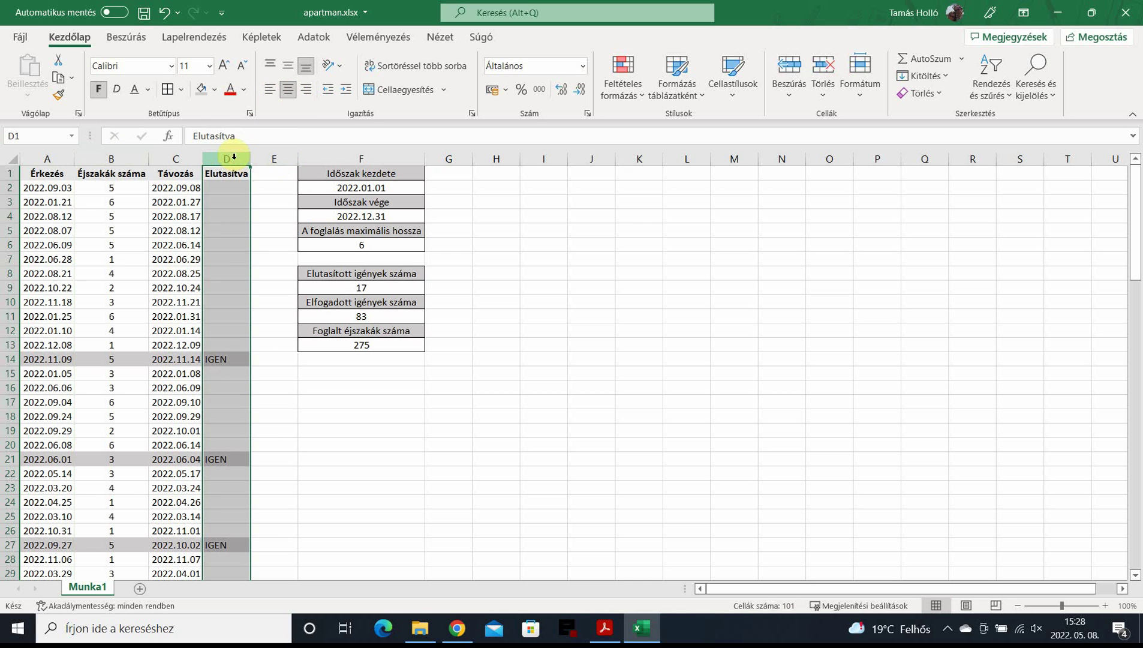
click(289, 90)
drag(47, 173, 208, 168)
click(285, 92)
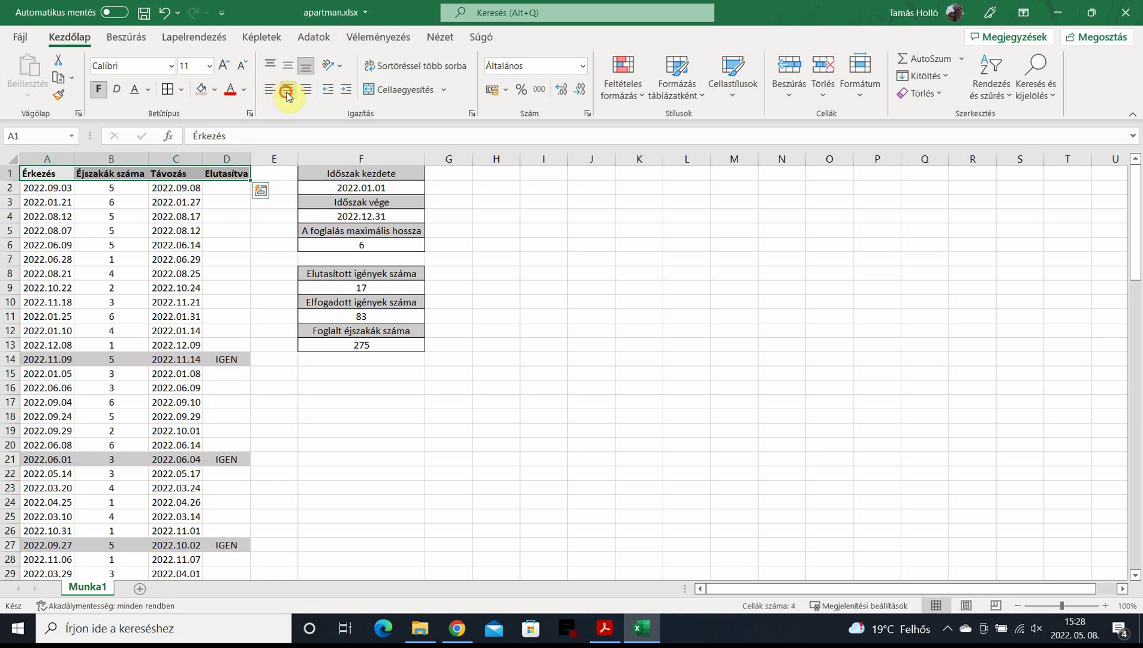
click(287, 91)
click(187, 234)
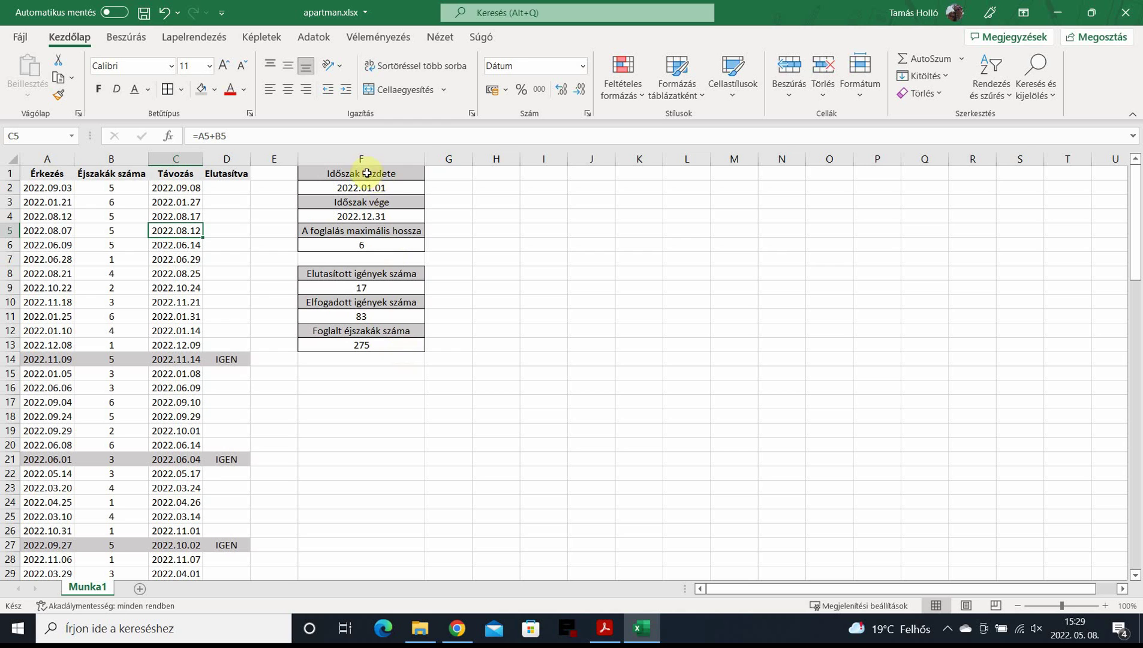
Step: Make the heading in F1 bold and extend the formatting of F1:F2 down to F6 as formats only
click(395, 172)
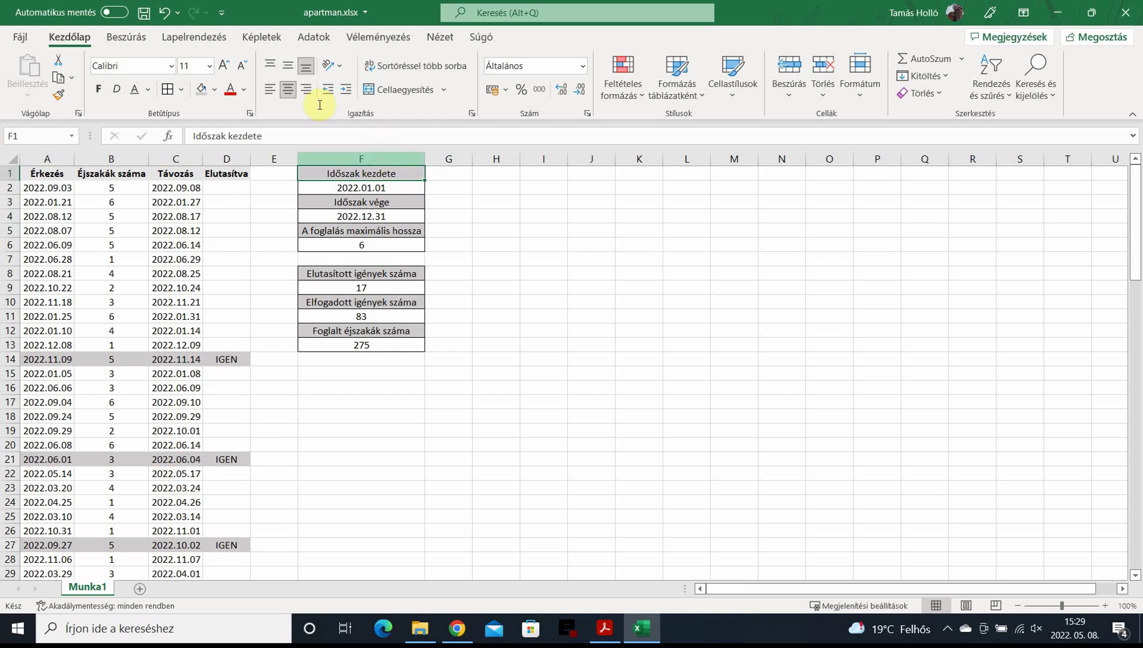
click(98, 90)
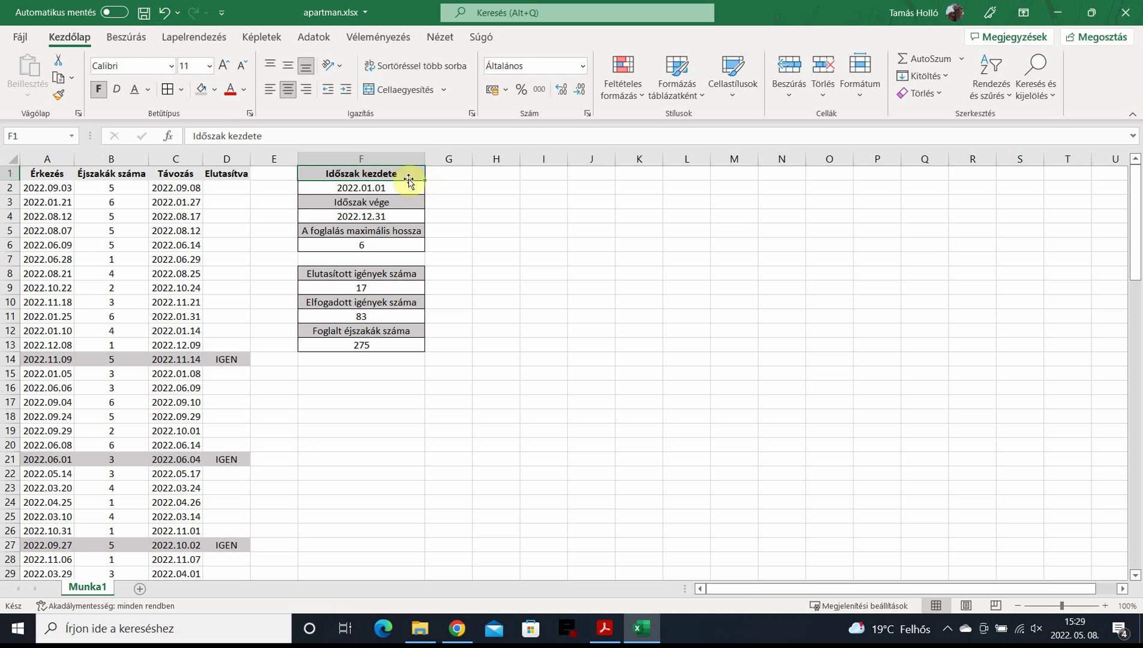
drag(407, 176, 420, 252)
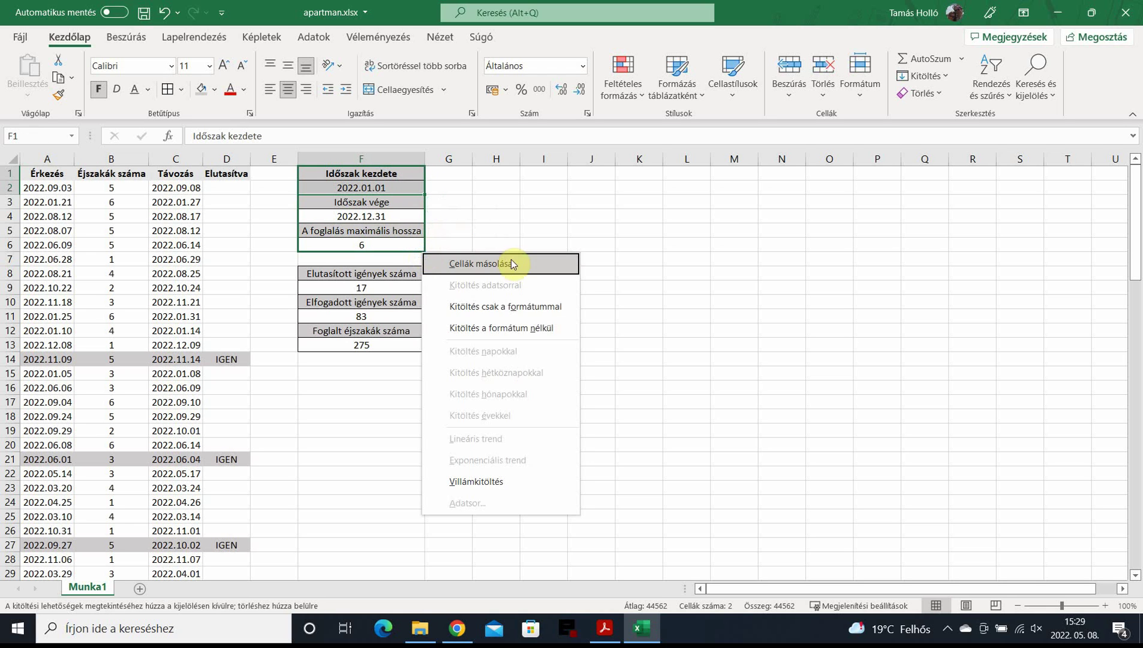
click(506, 306)
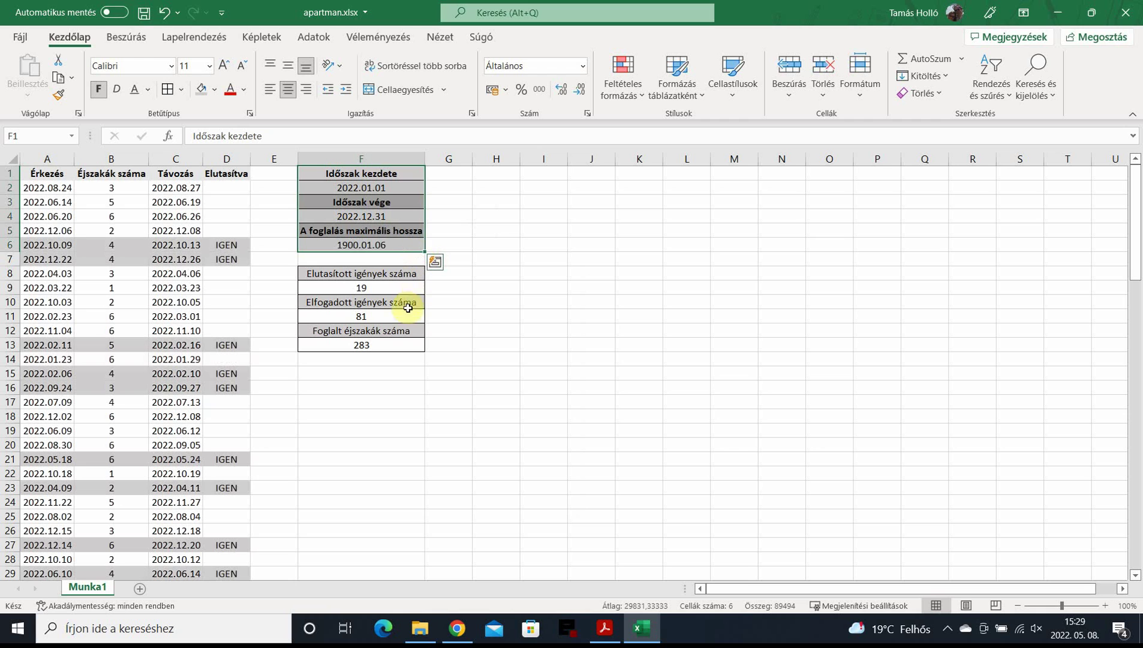
Step: Copy only the formatting of the bold heading in F5 to the Elutasított igények száma heading in F8
click(383, 228)
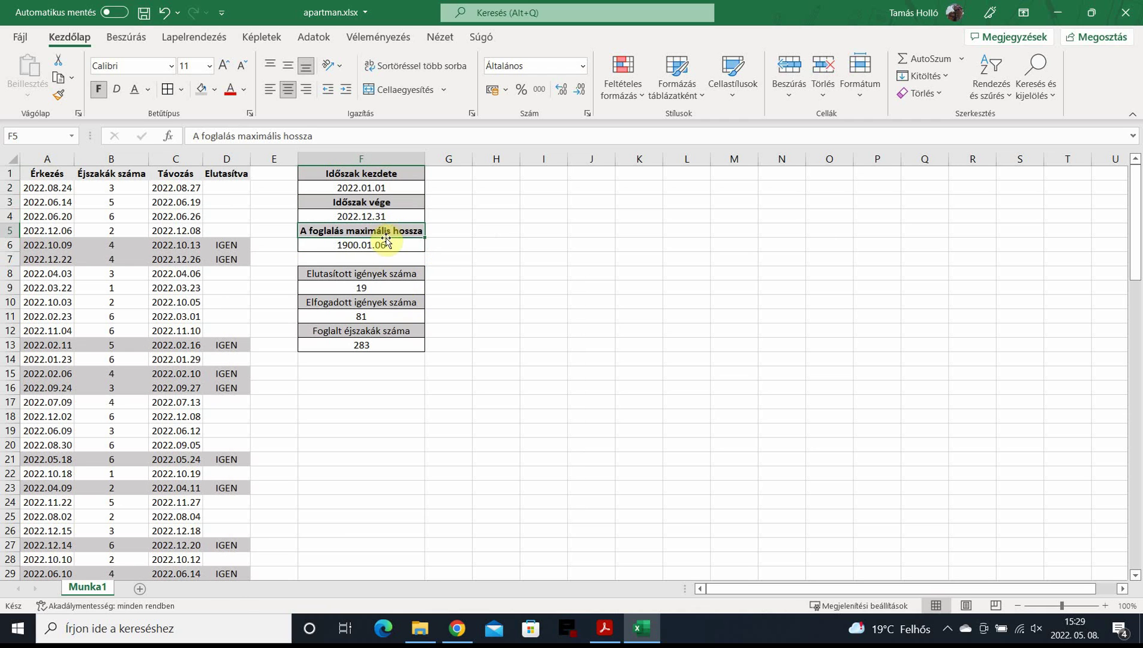
drag(387, 240, 390, 276)
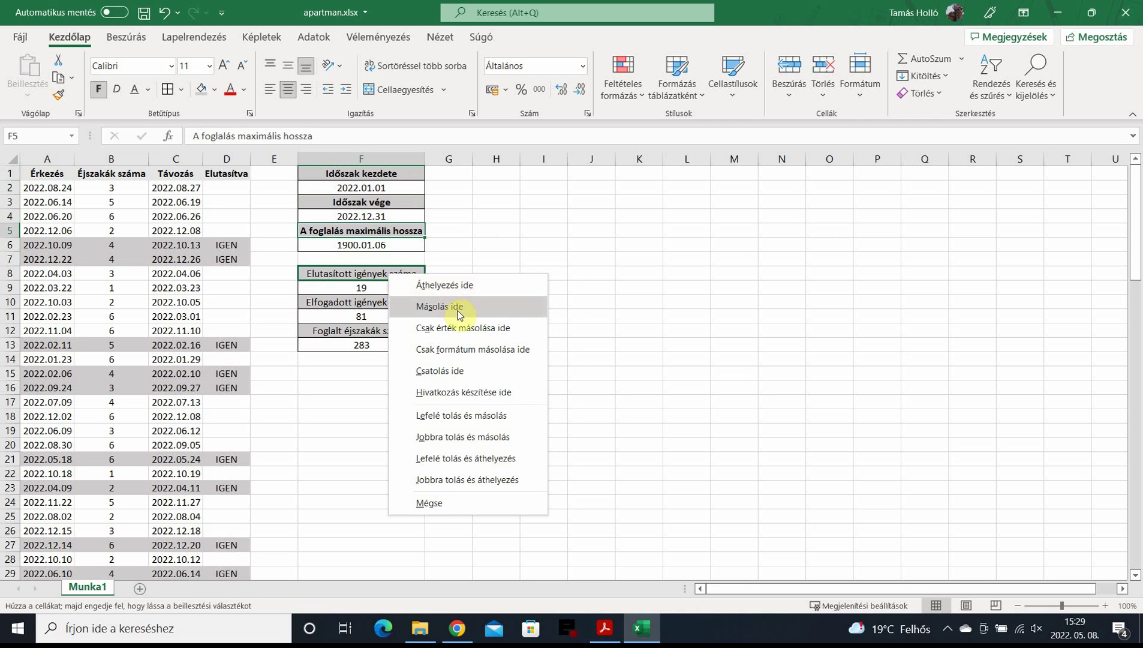
click(484, 351)
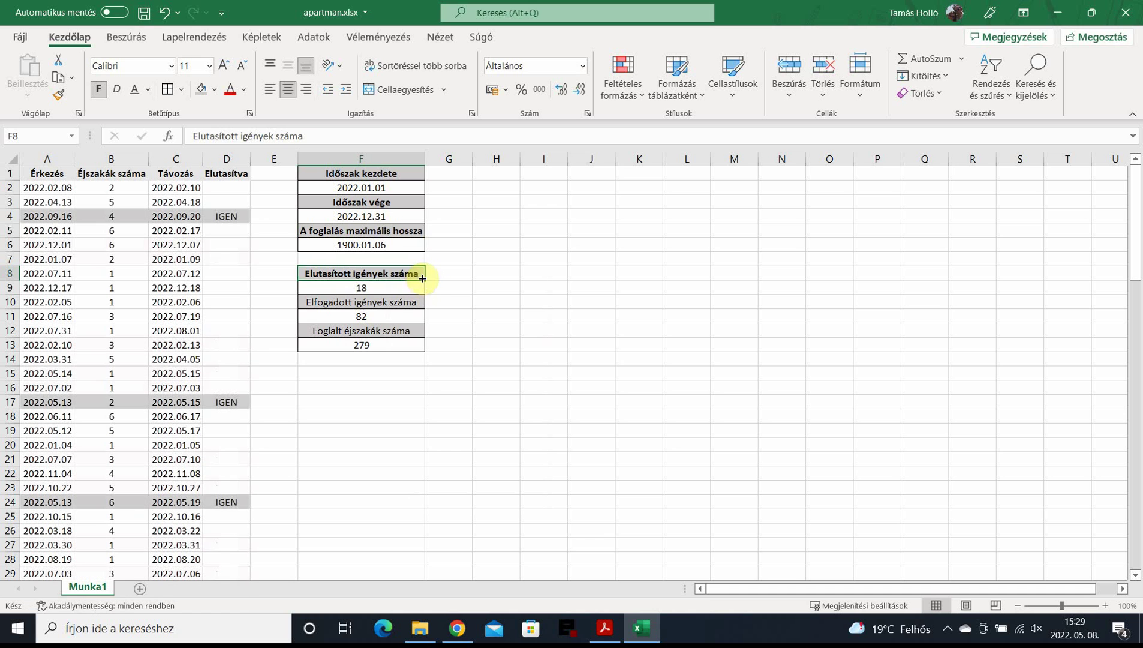
Step: Extend the formatting of F8:F9 down to F13 as formats only and save the workbook
drag(410, 275, 423, 350)
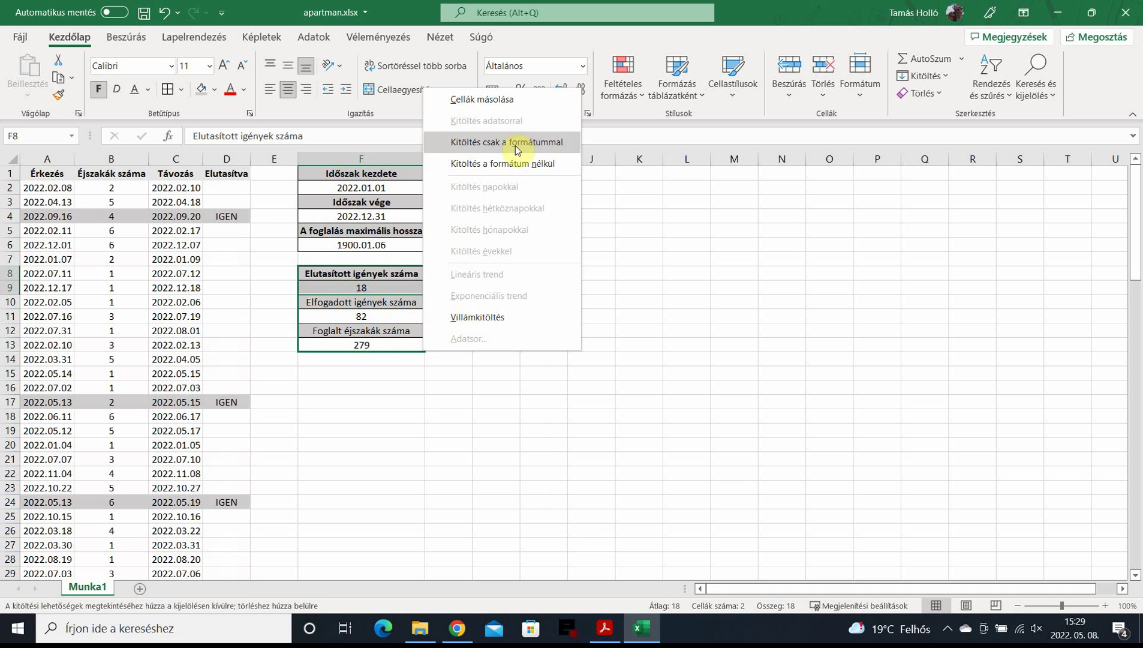
click(515, 148)
click(389, 302)
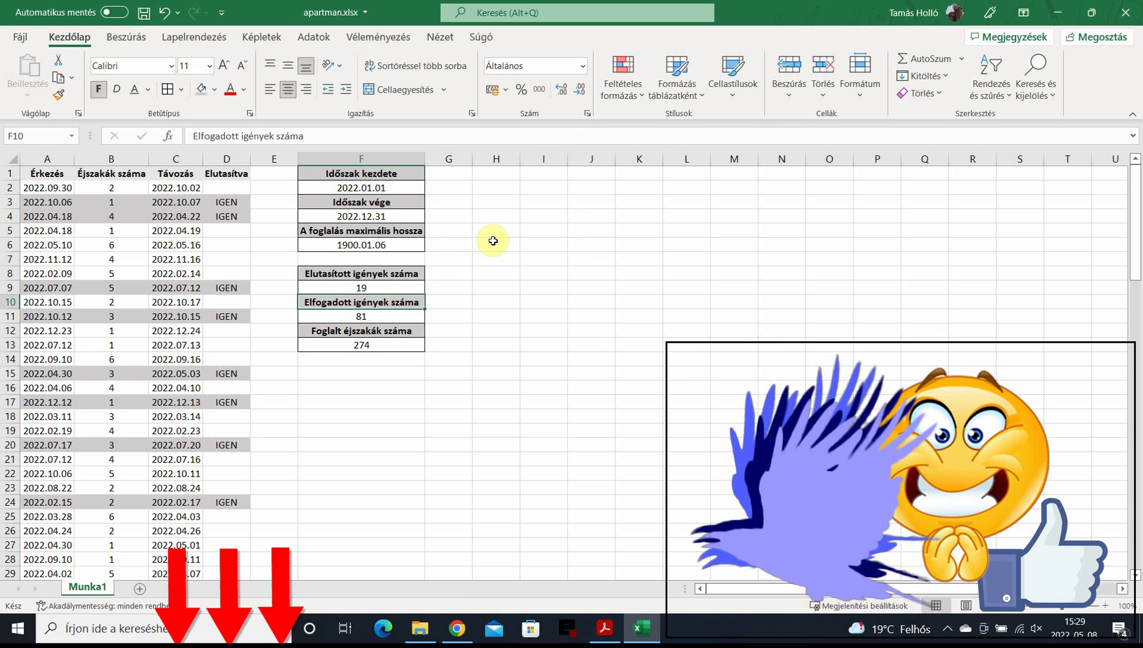
key(ctrl+s)
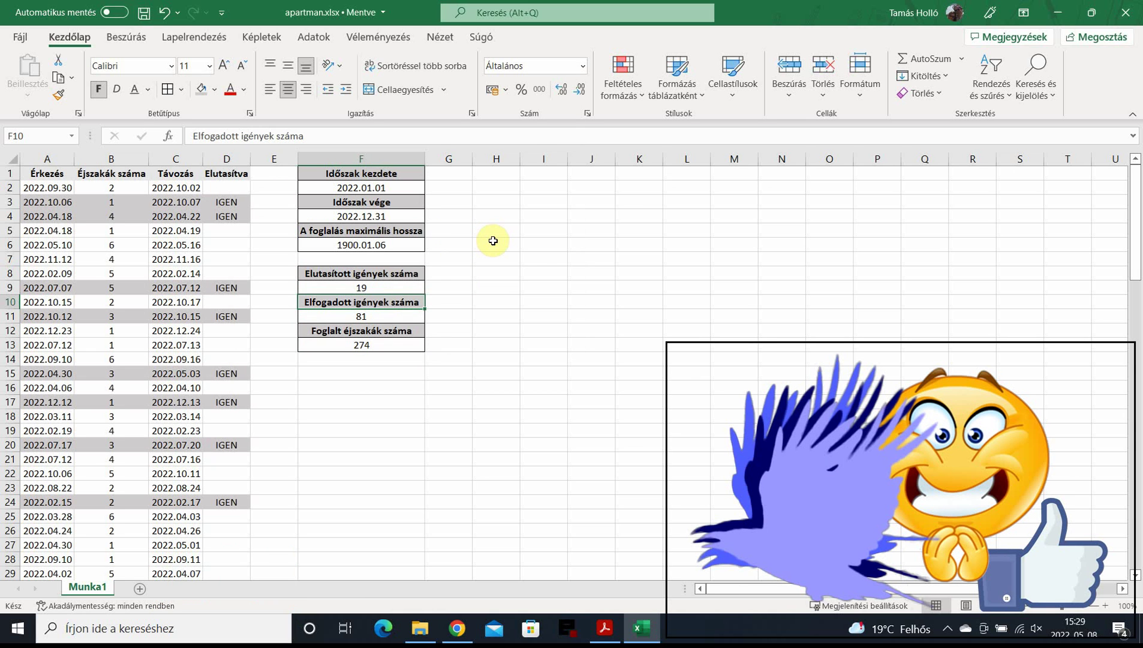